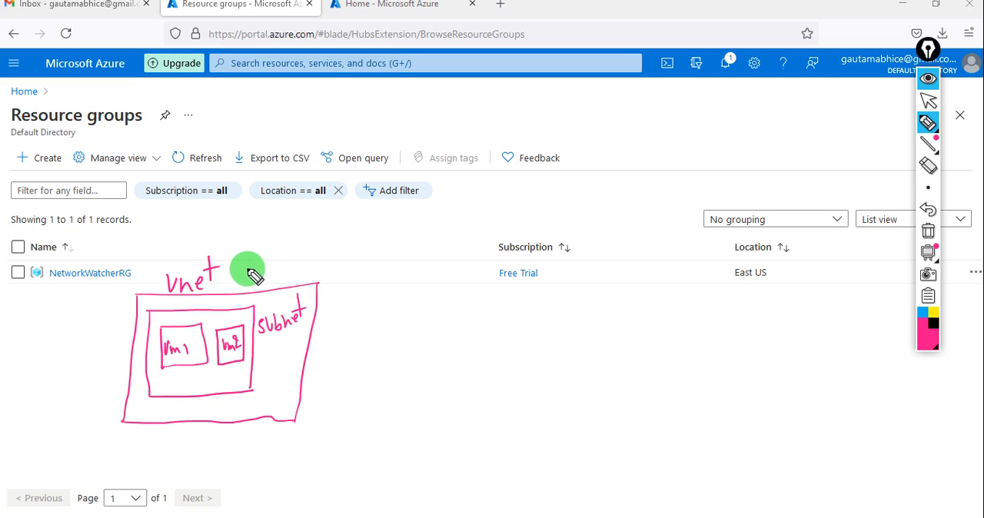
Handwrite the label "Local Net" above the vnet sketch and underline its "subnet" label
{"action": "mouse_move", "coordinate": [208, 227]}
{"action": "left_mouse_down"}
{"action": "mouse_move", "coordinate": [204, 244]}
{"action": "mouse_move", "coordinate": [282, 204]}
{"action": "mouse_move", "coordinate": [323, 197]}
{"action": "mouse_move", "coordinate": [338, 207]}
{"action": "mouse_move", "coordinate": [346, 186]}
{"action": "left_mouse_up"}
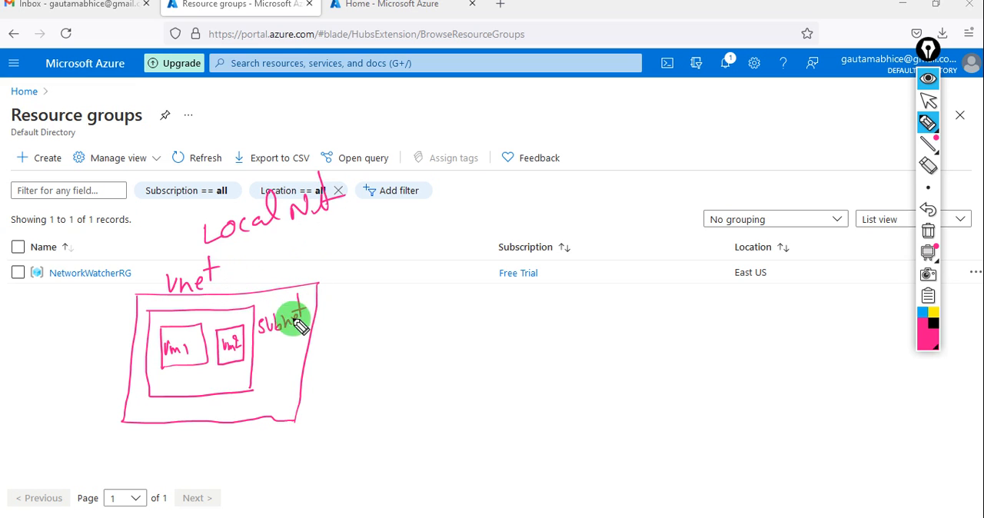
{"action": "left_click_drag", "start_coordinate": [268, 347], "coordinate": [301, 330]}
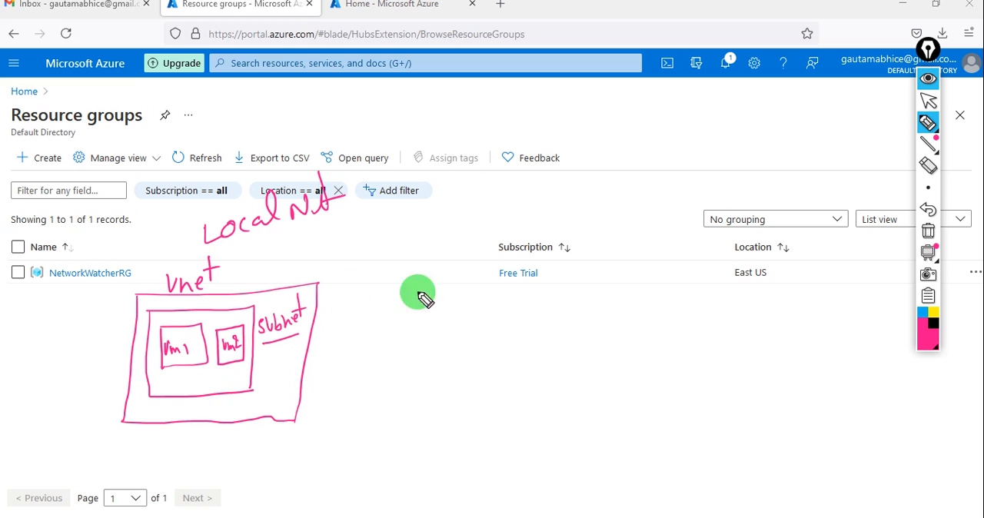
Handwrite the first note beside the sketch: "1. same subnet we will check its comm. or not."
{"action": "mouse_move", "coordinate": [455, 306]}
{"action": "left_mouse_down"}
{"action": "mouse_move", "coordinate": [459, 323]}
{"action": "mouse_move", "coordinate": [517, 300]}
{"action": "mouse_move", "coordinate": [544, 313]}
{"action": "mouse_move", "coordinate": [578, 284]}
{"action": "mouse_move", "coordinate": [621, 299]}
{"action": "mouse_move", "coordinate": [659, 296]}
{"action": "mouse_move", "coordinate": [661, 269]}
{"action": "left_mouse_up"}
{"action": "left_click", "coordinate": [460, 327]}
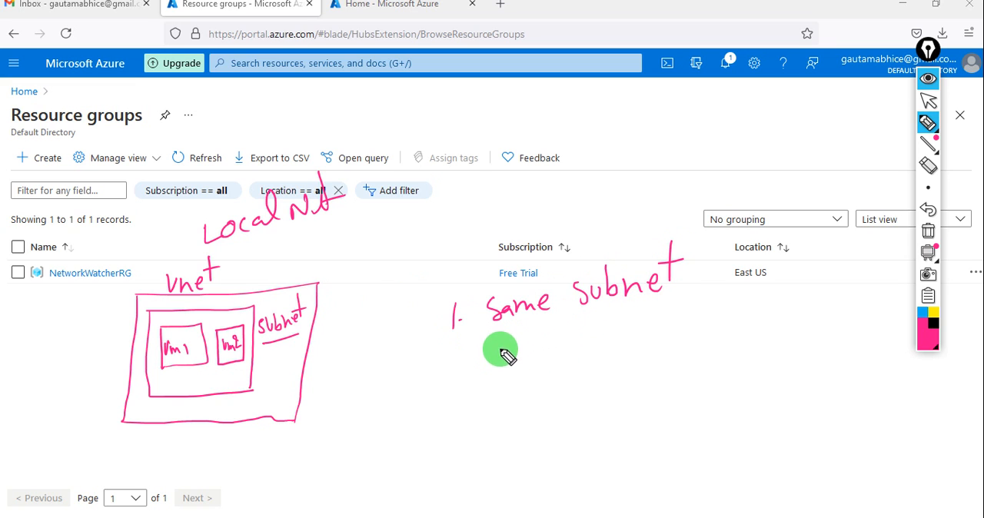
{"action": "left_click_drag", "start_coordinate": [501, 348], "coordinate": [570, 341]}
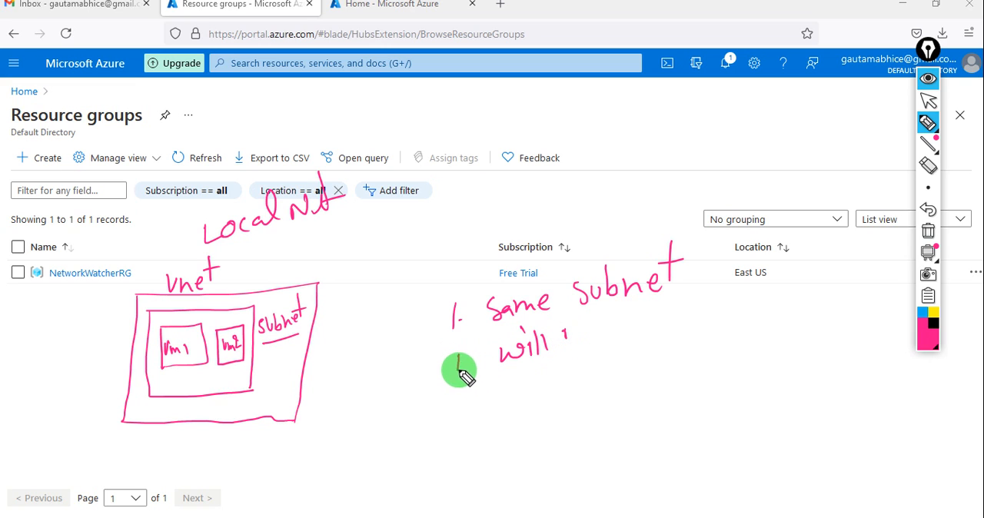
{"action": "left_click_drag", "start_coordinate": [460, 371], "coordinate": [490, 360]}
{"action": "mouse_move", "coordinate": [566, 329]}
{"action": "left_mouse_down"}
{"action": "mouse_move", "coordinate": [571, 346]}
{"action": "mouse_move", "coordinate": [604, 343]}
{"action": "mouse_move", "coordinate": [626, 321]}
{"action": "mouse_move", "coordinate": [642, 337]}
{"action": "left_mouse_up"}
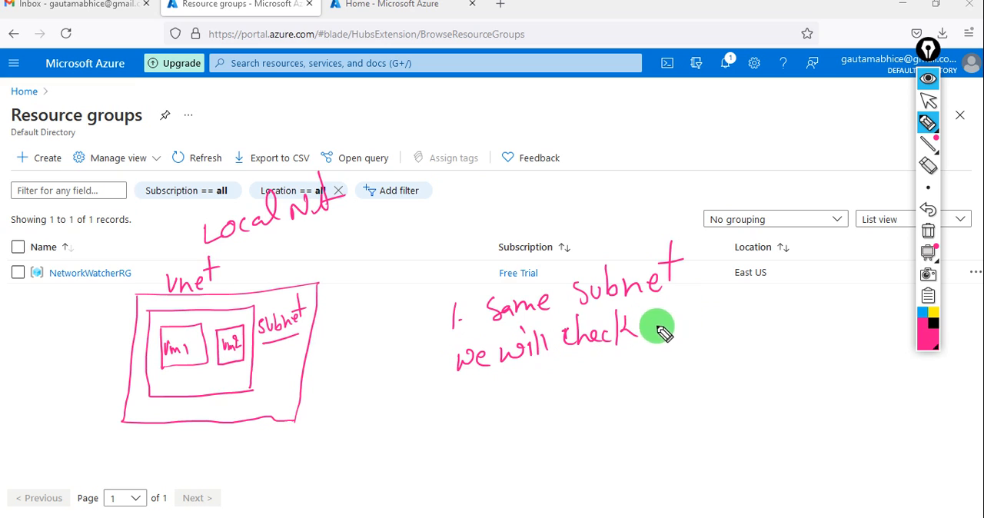
{"action": "mouse_move", "coordinate": [681, 303]}
{"action": "left_mouse_down"}
{"action": "mouse_move", "coordinate": [683, 326]}
{"action": "mouse_move", "coordinate": [710, 307]}
{"action": "mouse_move", "coordinate": [752, 303]}
{"action": "mouse_move", "coordinate": [862, 260]}
{"action": "left_mouse_up"}
{"action": "left_click", "coordinate": [682, 294]}
{"action": "left_click", "coordinate": [878, 268]}
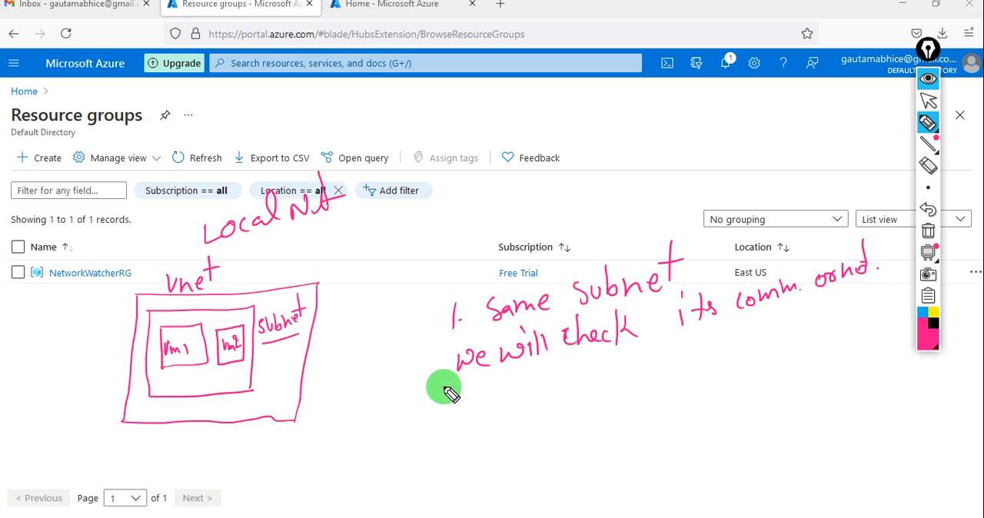
Handwrite the second note below the first, "2. Will check in Different subnet", and underline the word subnet
{"action": "mouse_move", "coordinate": [450, 410]}
{"action": "left_mouse_down"}
{"action": "mouse_move", "coordinate": [451, 433]}
{"action": "mouse_move", "coordinate": [464, 433]}
{"action": "left_mouse_up"}
{"action": "left_click", "coordinate": [466, 428]}
{"action": "mouse_move", "coordinate": [489, 399]}
{"action": "left_mouse_down"}
{"action": "mouse_move", "coordinate": [507, 418]}
{"action": "mouse_move", "coordinate": [543, 392]}
{"action": "mouse_move", "coordinate": [550, 404]}
{"action": "mouse_move", "coordinate": [571, 390]}
{"action": "mouse_move", "coordinate": [636, 386]}
{"action": "left_mouse_up"}
{"action": "mouse_move", "coordinate": [658, 355]}
{"action": "left_mouse_down"}
{"action": "mouse_move", "coordinate": [658, 383]}
{"action": "mouse_move", "coordinate": [686, 380]}
{"action": "mouse_move", "coordinate": [825, 327]}
{"action": "left_mouse_up"}
{"action": "mouse_move", "coordinate": [738, 408]}
{"action": "left_mouse_down"}
{"action": "mouse_move", "coordinate": [767, 383]}
{"action": "mouse_move", "coordinate": [811, 394]}
{"action": "mouse_move", "coordinate": [820, 378]}
{"action": "mouse_move", "coordinate": [747, 442]}
{"action": "left_mouse_up"}
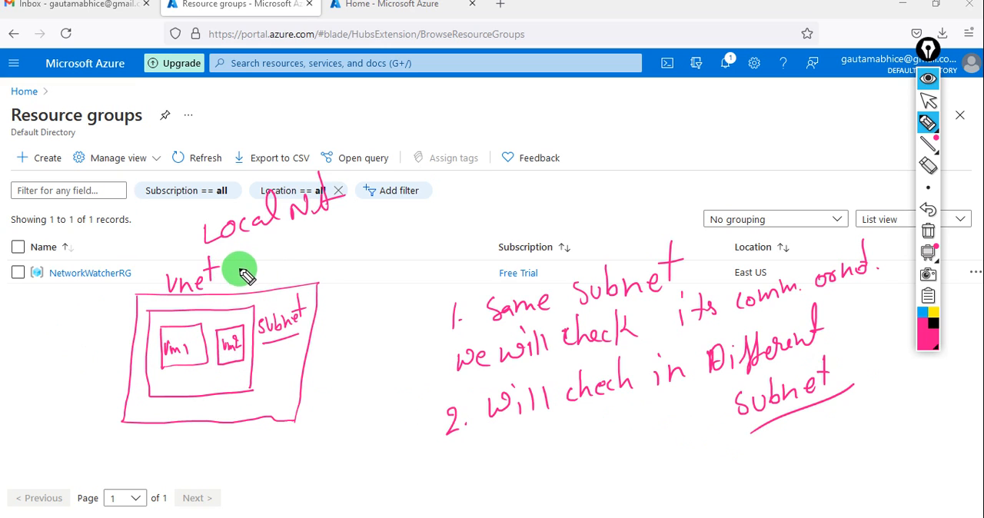
Start a handwritten task list above the notes with "1. Resource", "2. Vnet" and "3. Subnet"
{"action": "mouse_move", "coordinate": [445, 87]}
{"action": "left_mouse_down"}
{"action": "mouse_move", "coordinate": [446, 115]}
{"action": "mouse_move", "coordinate": [505, 92]}
{"action": "mouse_move", "coordinate": [530, 106]}
{"action": "mouse_move", "coordinate": [554, 89]}
{"action": "left_mouse_up"}
{"action": "left_click", "coordinate": [453, 108]}
{"action": "left_click_drag", "start_coordinate": [455, 137], "coordinate": [483, 148]}
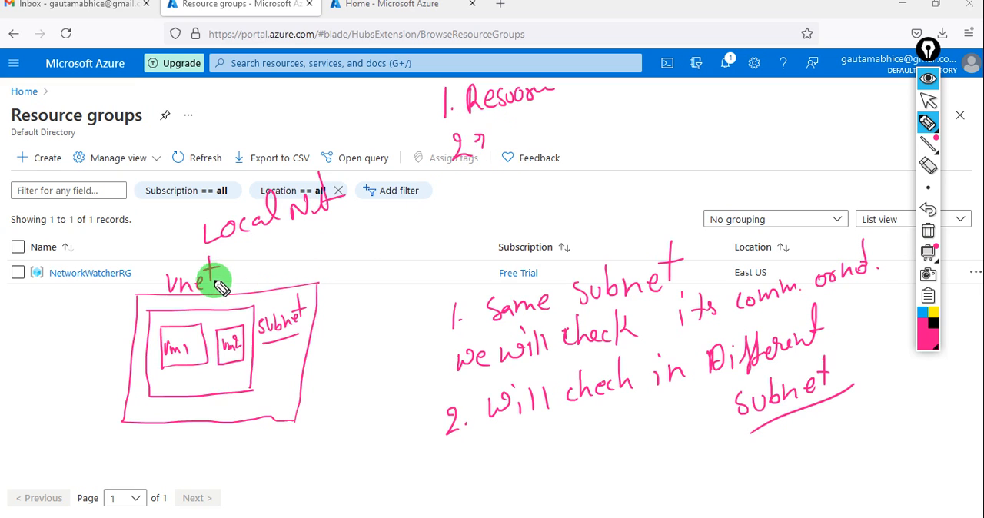
{"action": "left_click_drag", "start_coordinate": [499, 127], "coordinate": [564, 126]}
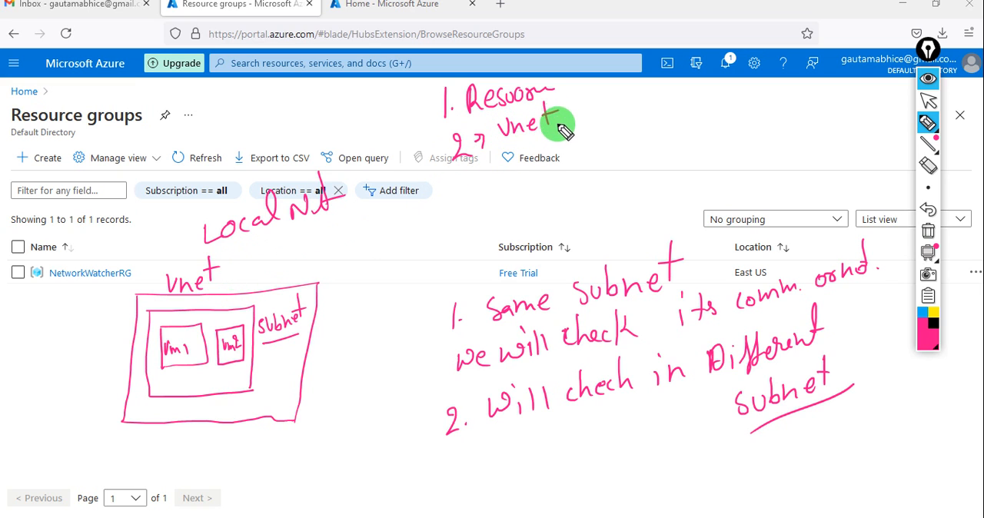
{"action": "left_click", "coordinate": [501, 190]}
{"action": "mouse_move", "coordinate": [482, 179]}
{"action": "left_mouse_down"}
{"action": "mouse_move", "coordinate": [489, 194]}
{"action": "mouse_move", "coordinate": [534, 163]}
{"action": "mouse_move", "coordinate": [593, 163]}
{"action": "mouse_move", "coordinate": [585, 145]}
{"action": "left_mouse_up"}
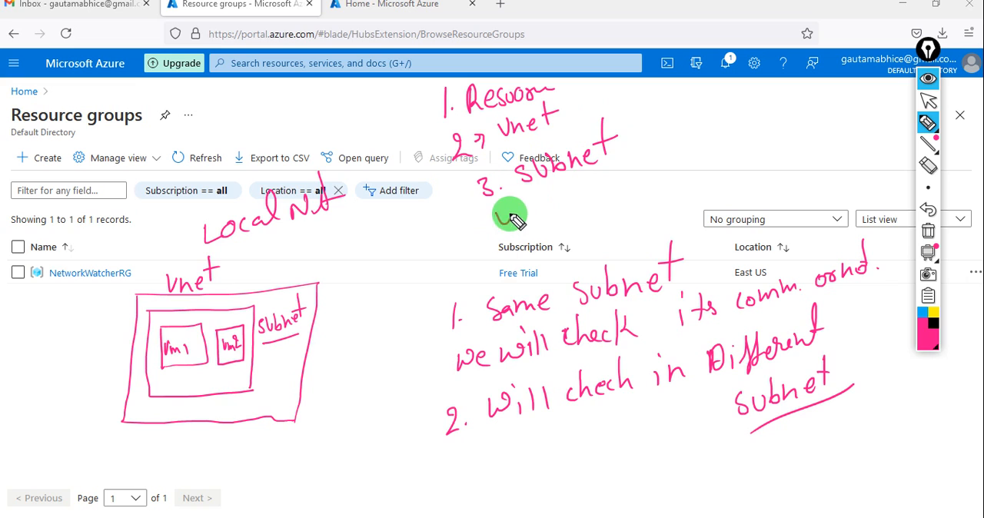
Add "4. 2 VM create" and "5. Testing" to the handwritten task list, underlining create and drawing an arrow beside Testing
{"action": "mouse_move", "coordinate": [497, 209]}
{"action": "left_mouse_down"}
{"action": "mouse_move", "coordinate": [524, 226]}
{"action": "mouse_move", "coordinate": [567, 216]}
{"action": "mouse_move", "coordinate": [584, 192]}
{"action": "mouse_move", "coordinate": [698, 158]}
{"action": "mouse_move", "coordinate": [700, 182]}
{"action": "mouse_move", "coordinate": [730, 159]}
{"action": "left_mouse_up"}
{"action": "left_click", "coordinate": [564, 206]}
{"action": "mouse_move", "coordinate": [561, 250]}
{"action": "left_mouse_down"}
{"action": "mouse_move", "coordinate": [589, 229]}
{"action": "mouse_move", "coordinate": [610, 233]}
{"action": "mouse_move", "coordinate": [711, 183]}
{"action": "left_mouse_up"}
{"action": "left_click_drag", "start_coordinate": [696, 185], "coordinate": [708, 206]}
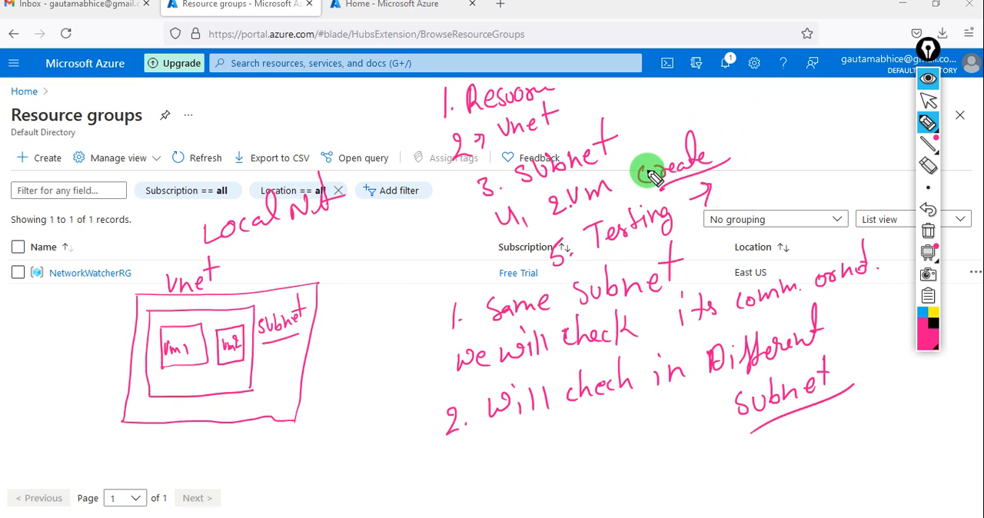
Add "6. Subnet Netw" and "7. Testing" as a second column of the handwritten list, with an arrow below item 7
{"action": "left_click", "coordinate": [758, 113]}
{"action": "mouse_move", "coordinate": [740, 94]}
{"action": "left_mouse_down"}
{"action": "mouse_move", "coordinate": [744, 114]}
{"action": "mouse_move", "coordinate": [824, 110]}
{"action": "mouse_move", "coordinate": [843, 94]}
{"action": "mouse_move", "coordinate": [850, 107]}
{"action": "left_mouse_up"}
{"action": "left_click_drag", "start_coordinate": [843, 91], "coordinate": [886, 100]}
{"action": "left_click_drag", "start_coordinate": [878, 91], "coordinate": [893, 89]}
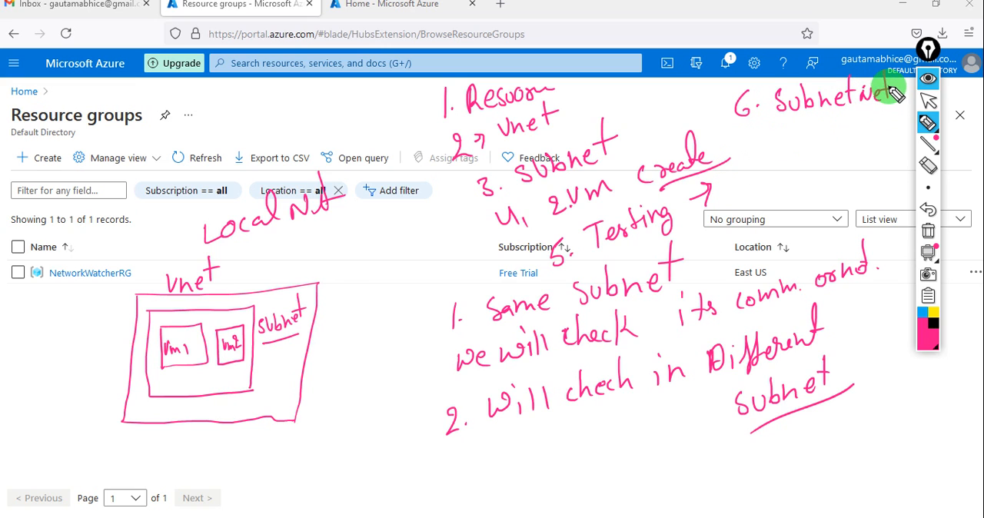
{"action": "mouse_move", "coordinate": [747, 143]}
{"action": "left_mouse_down"}
{"action": "mouse_move", "coordinate": [758, 160]}
{"action": "mouse_move", "coordinate": [838, 129]}
{"action": "mouse_move", "coordinate": [869, 141]}
{"action": "left_mouse_up"}
{"action": "left_click", "coordinate": [776, 151]}
{"action": "left_click_drag", "start_coordinate": [761, 180], "coordinate": [784, 175]}
{"action": "left_click_drag", "start_coordinate": [776, 169], "coordinate": [777, 185]}
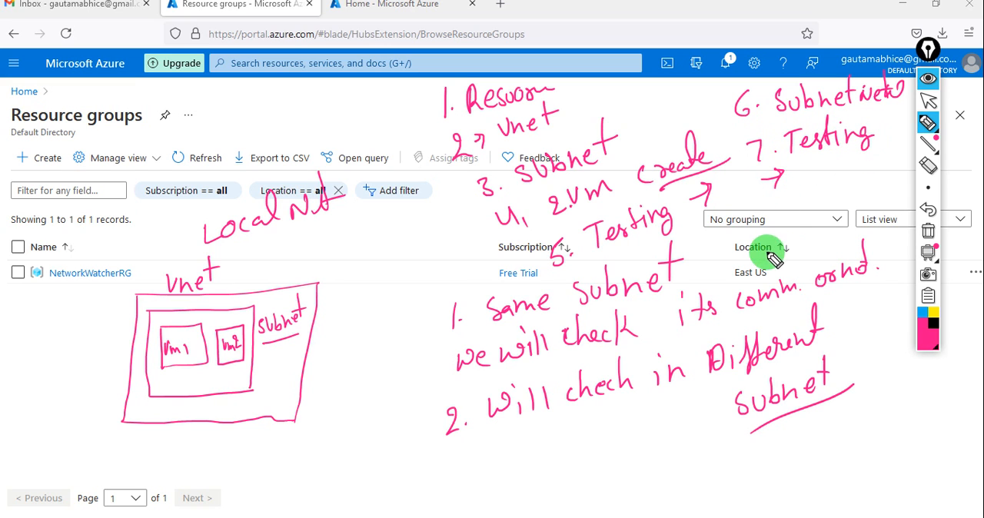
Hide the drawn annotations and create a resource group named AGtech in the Free Trial subscription, region East US
{"action": "left_click", "coordinate": [928, 79]}
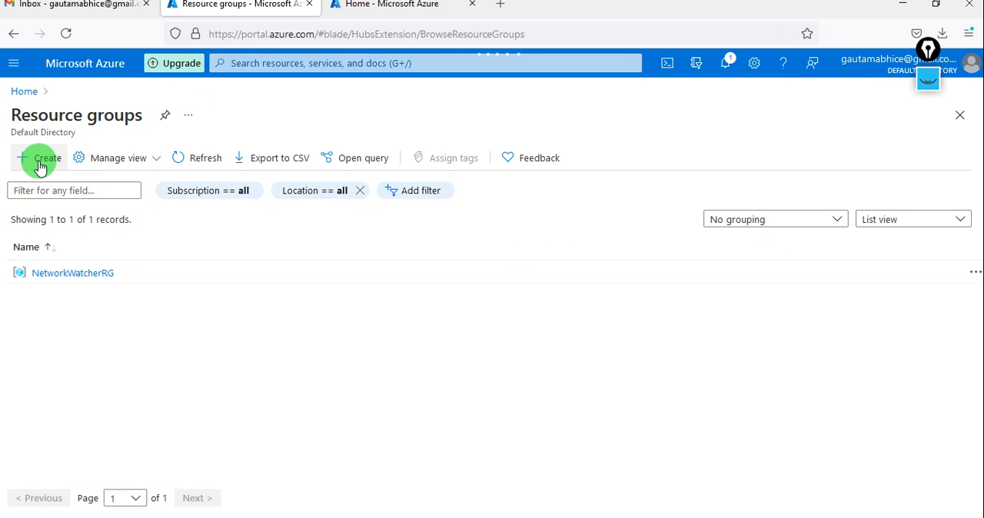
{"action": "left_click", "coordinate": [40, 167]}
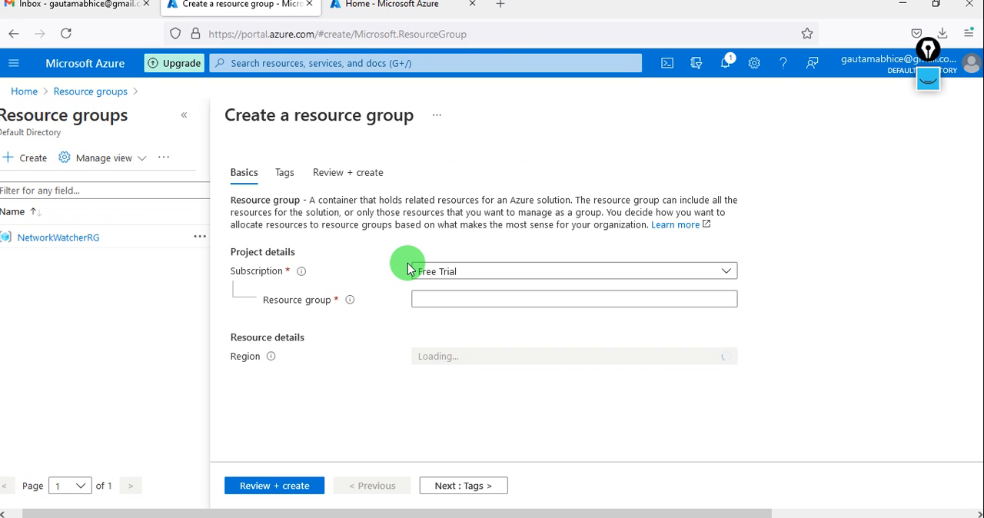
{"action": "left_click", "coordinate": [490, 294]}
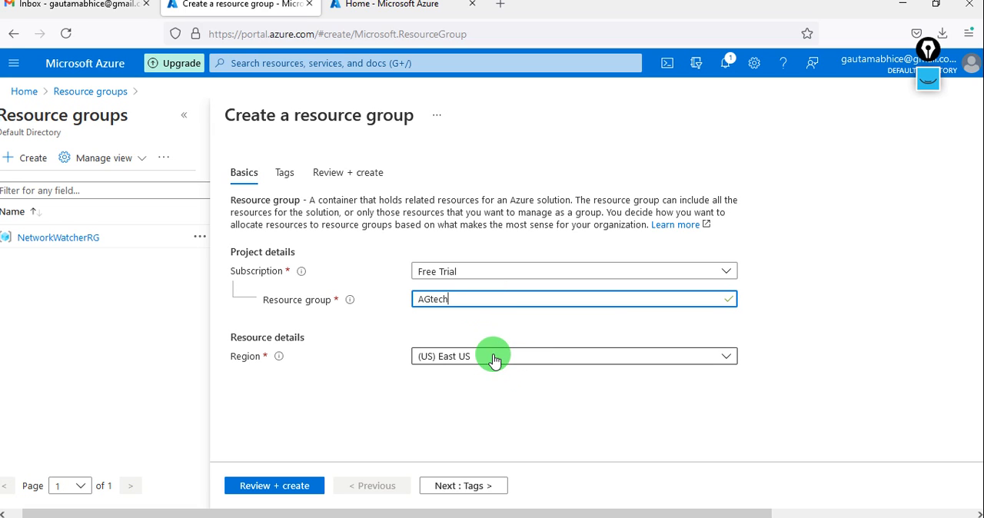
{"action": "left_click", "coordinate": [275, 486]}
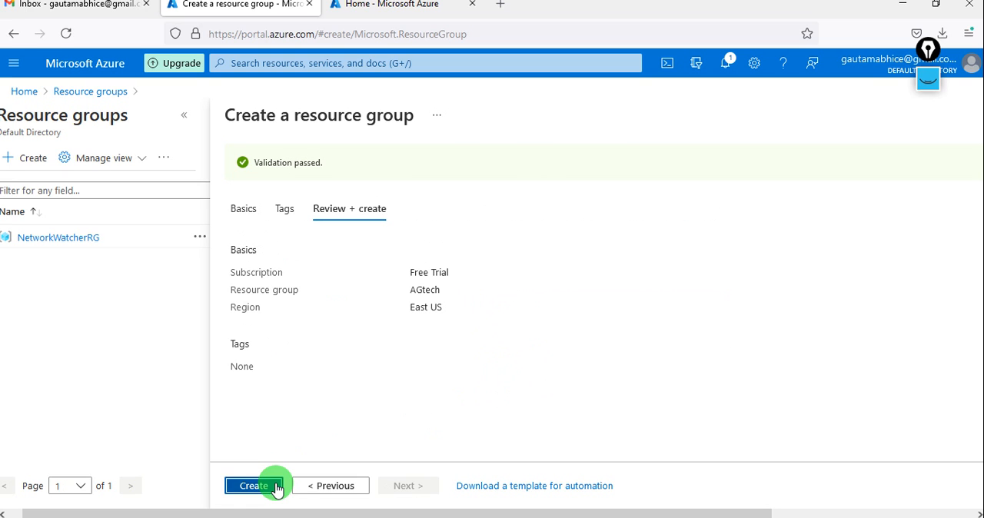
{"action": "left_click", "coordinate": [275, 486]}
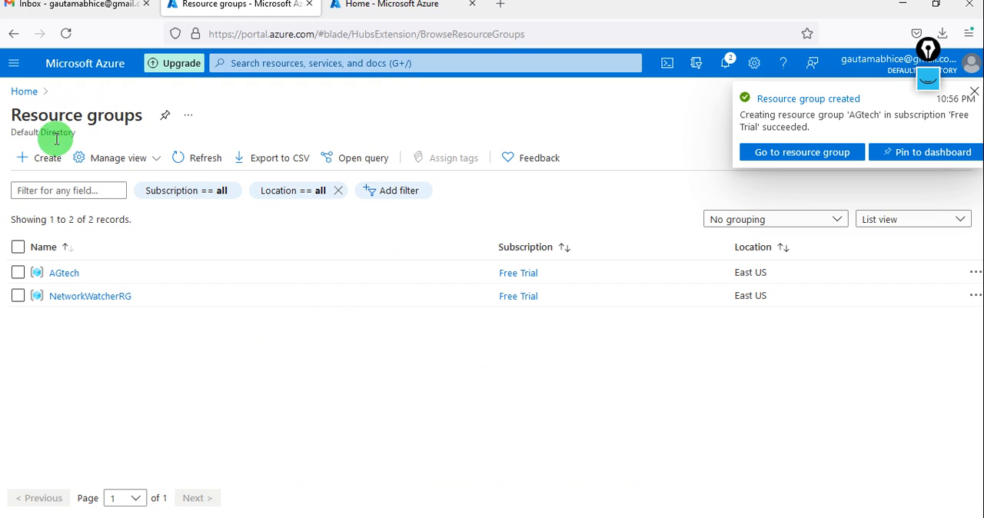
Search the new-resource catalogue for "virtual network" and start creating a Microsoft Virtual Network
{"action": "left_click", "coordinate": [14, 66]}
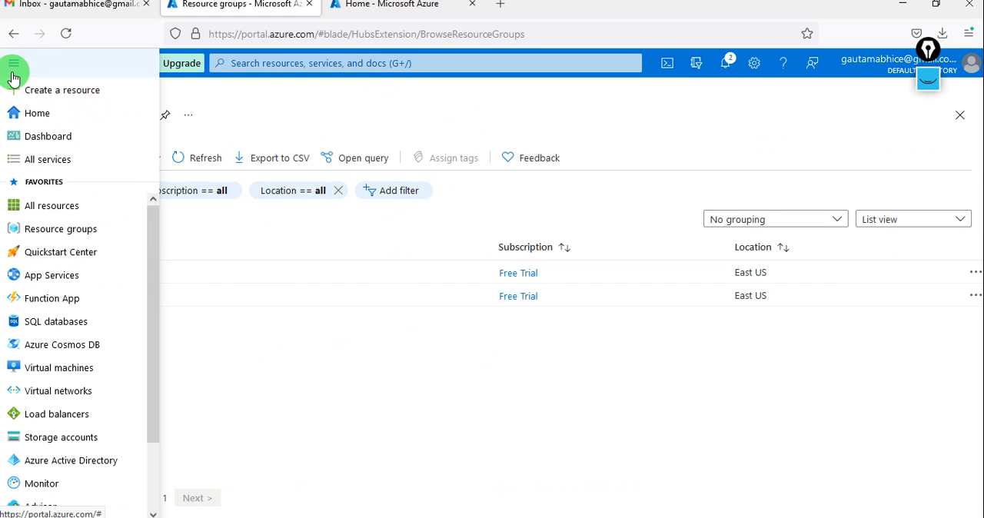
{"action": "left_click", "coordinate": [62, 90]}
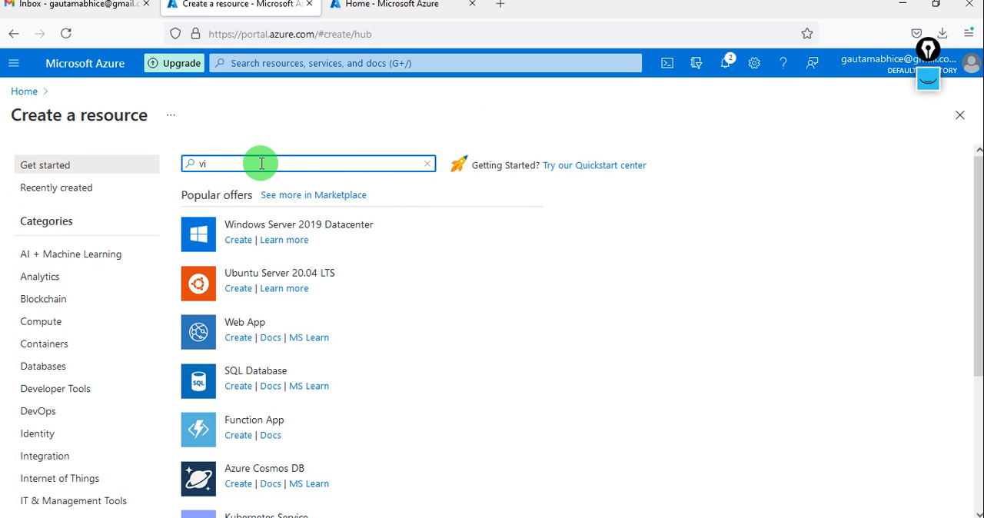
{"action": "type", "text": "virtual network"}
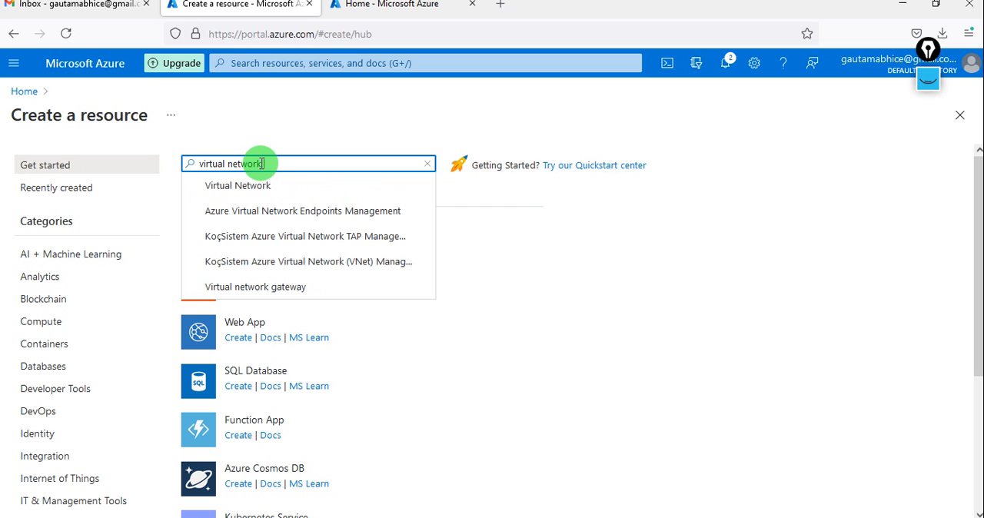
{"action": "left_click", "coordinate": [275, 189]}
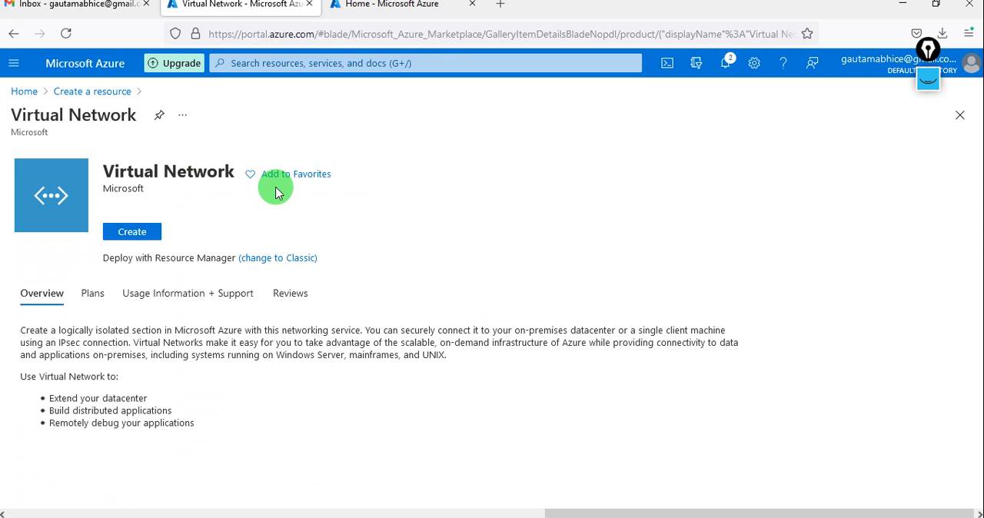
{"action": "left_click", "coordinate": [134, 246]}
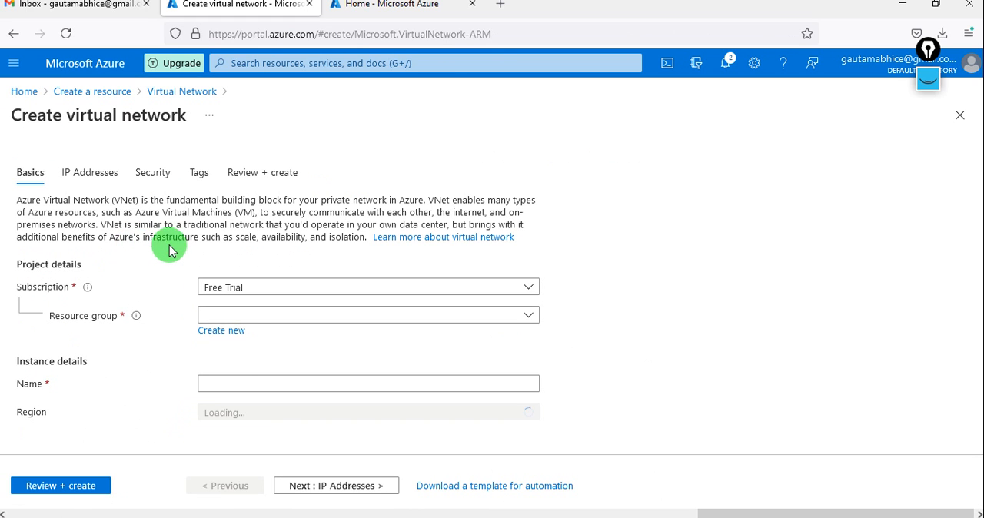
Assign the virtual network to resource group AGtech, name it AgVnet, and continue to its IP address settings
{"action": "left_click", "coordinate": [257, 313]}
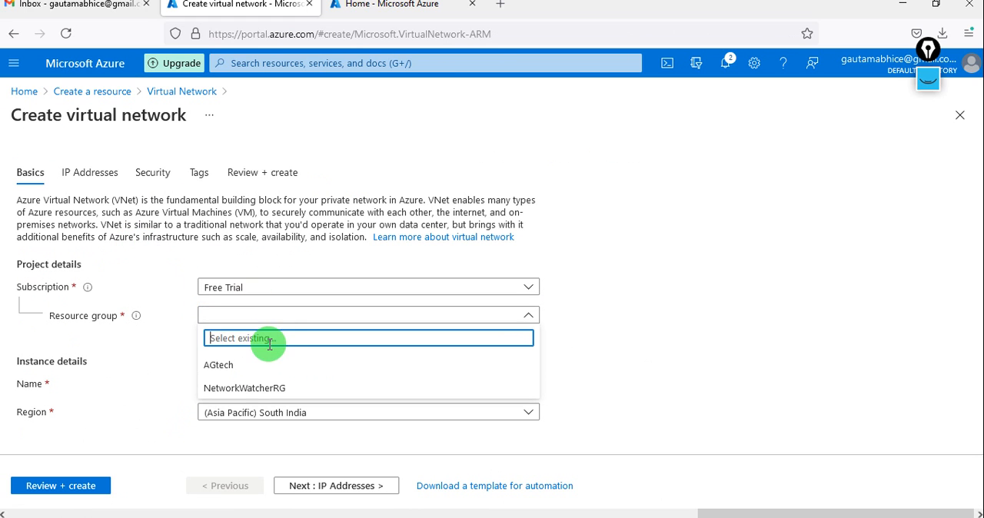
{"action": "left_click", "coordinate": [270, 367]}
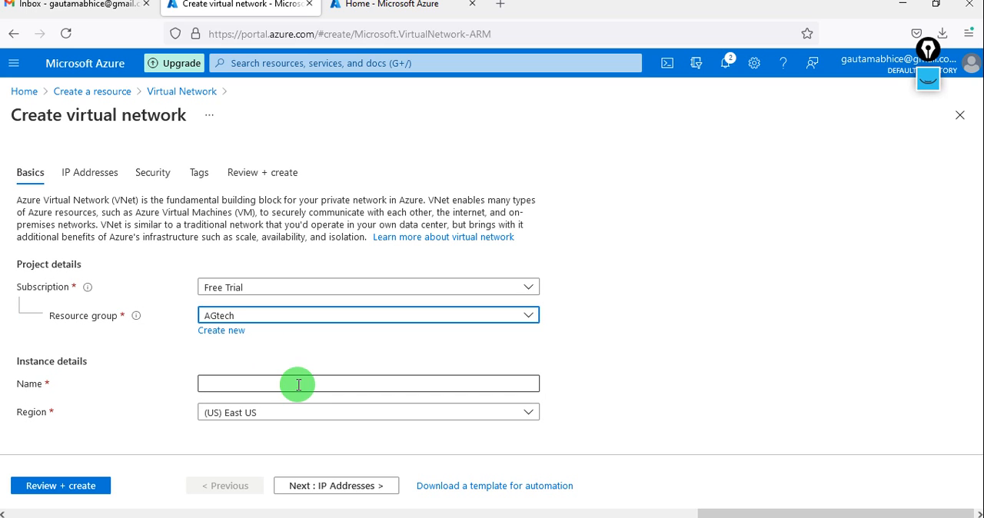
{"action": "left_click", "coordinate": [301, 384]}
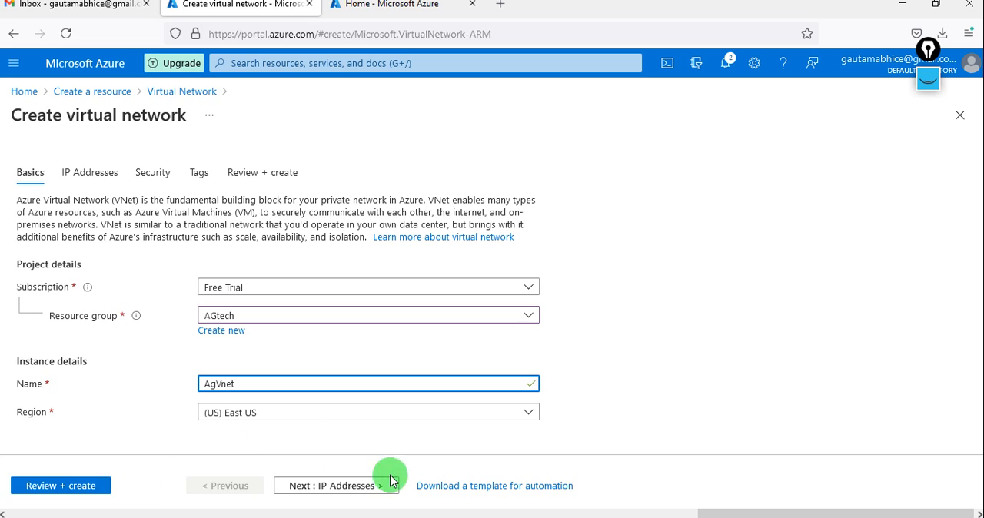
{"action": "left_click", "coordinate": [340, 488]}
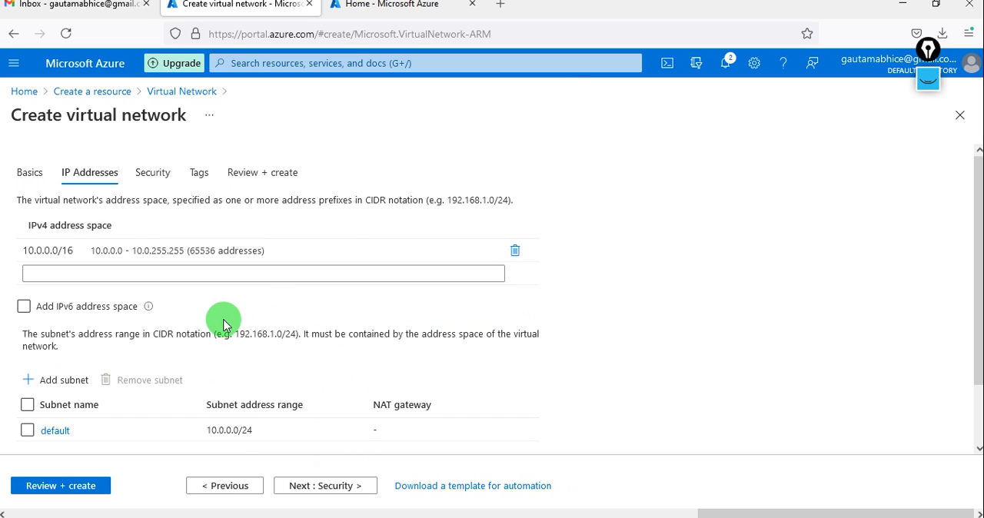
Set the virtual network's IPv4 address space to 11.0.0.0/16
{"action": "left_click", "coordinate": [127, 246]}
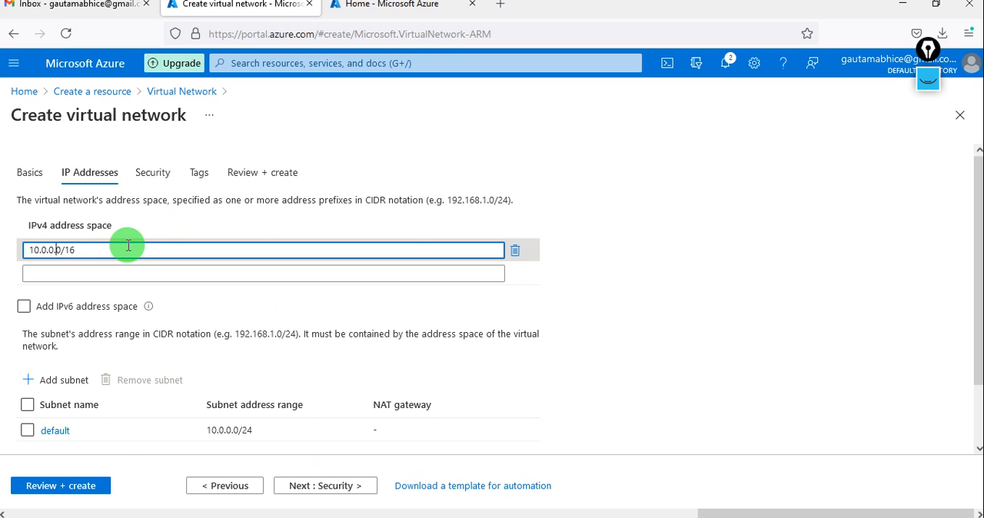
{"action": "key", "text": "BackSpace"}
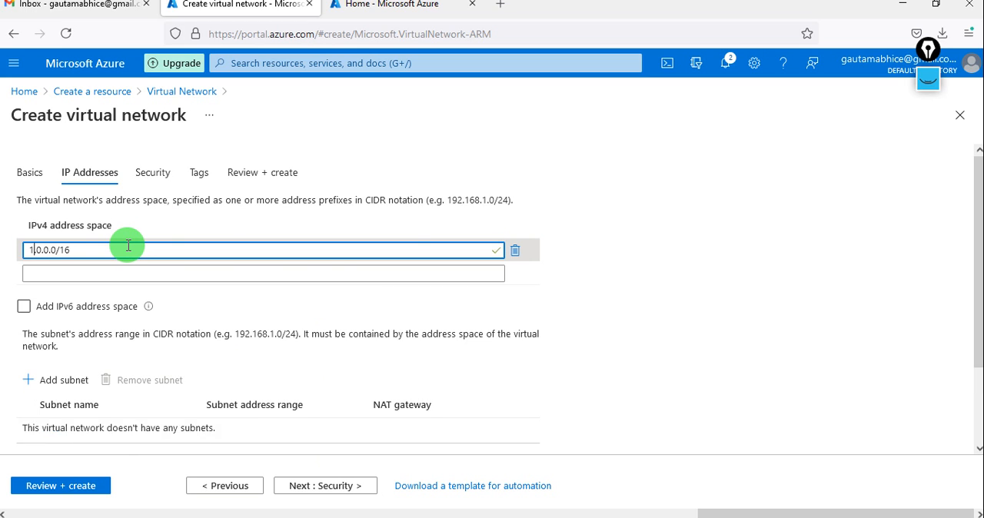
{"action": "type", "text": "1"}
{"action": "left_click", "coordinate": [210, 300]}
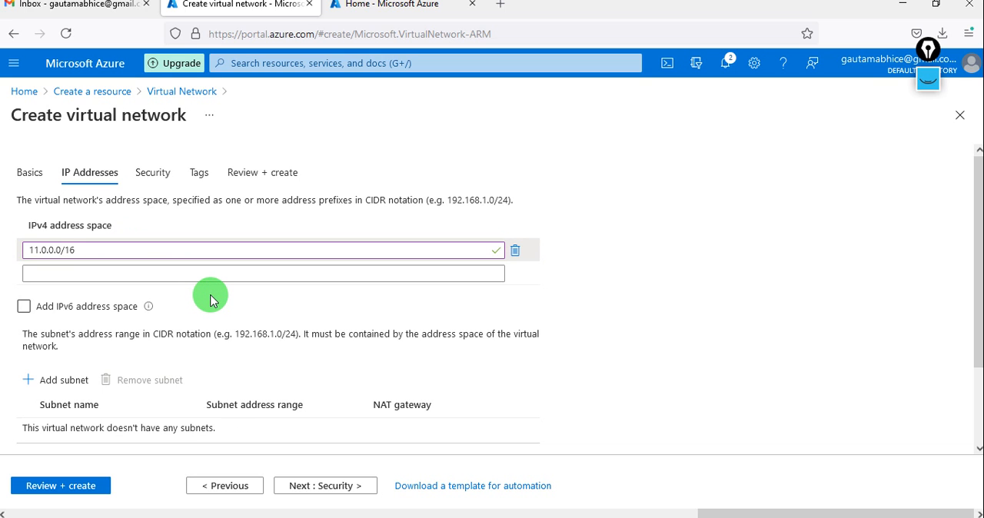
Start a new subnet for the virtual network, named AgSubnet1, with the address range 11.0.0.0/24
{"action": "scroll", "coordinate": [208, 297], "scroll_direction": "down", "scroll_amount": 2}
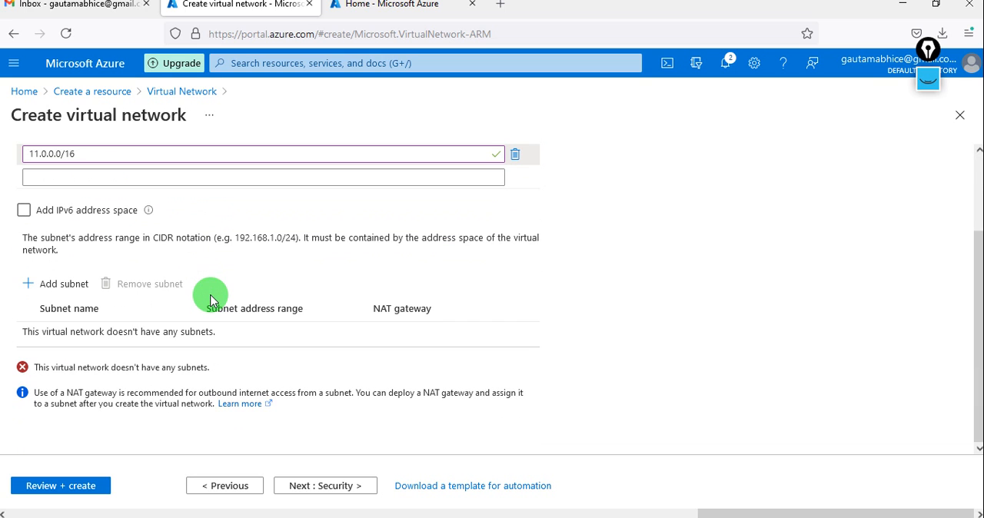
{"action": "left_click", "coordinate": [52, 285]}
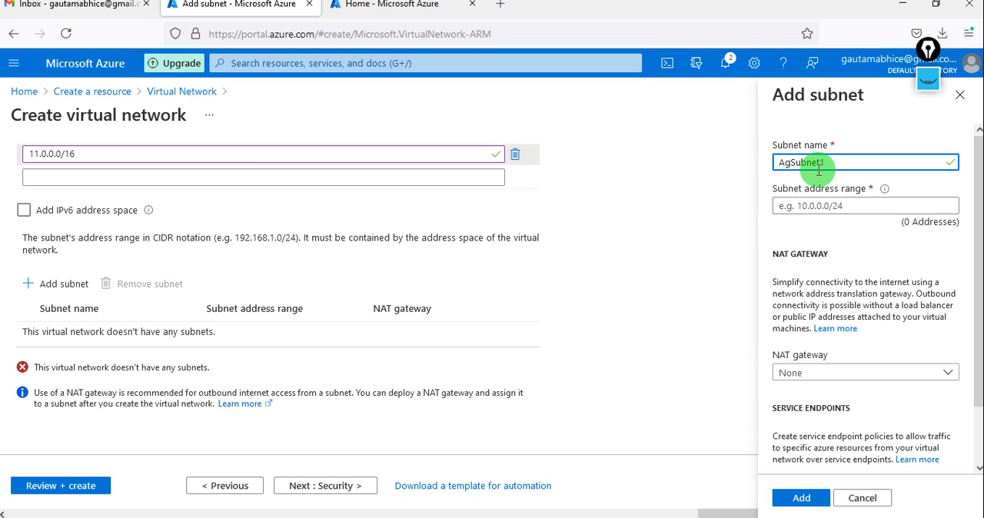
{"action": "left_click", "coordinate": [809, 205]}
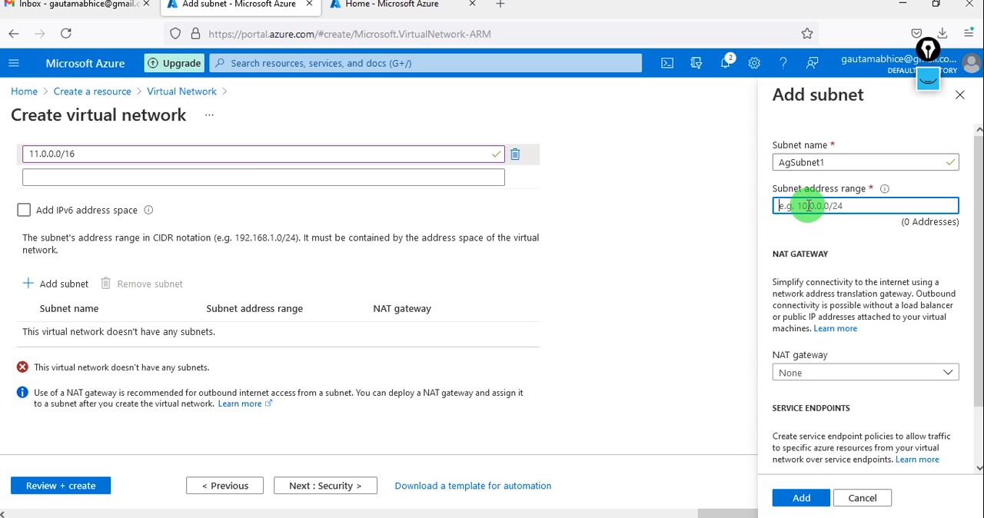
{"action": "type", "text": "11"}
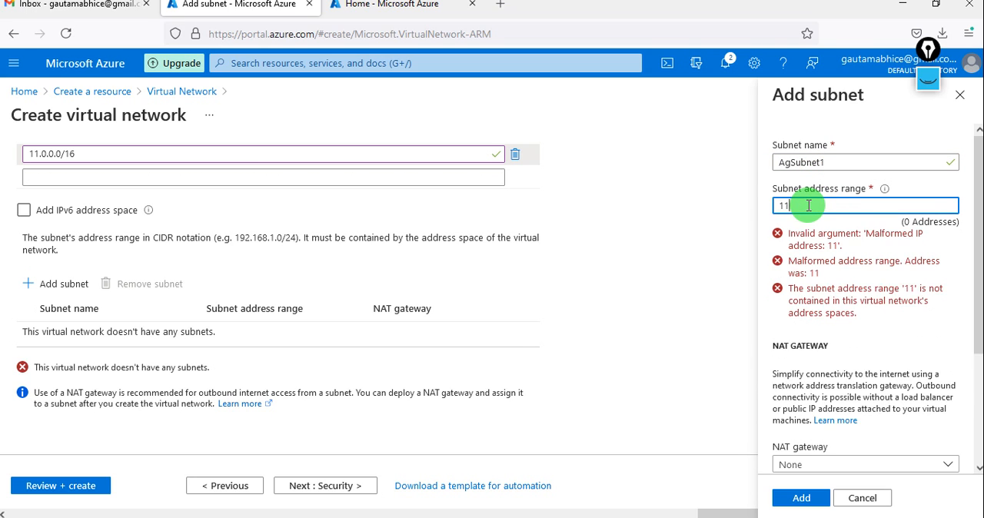
{"action": "type", "text": ".0.0.0"}
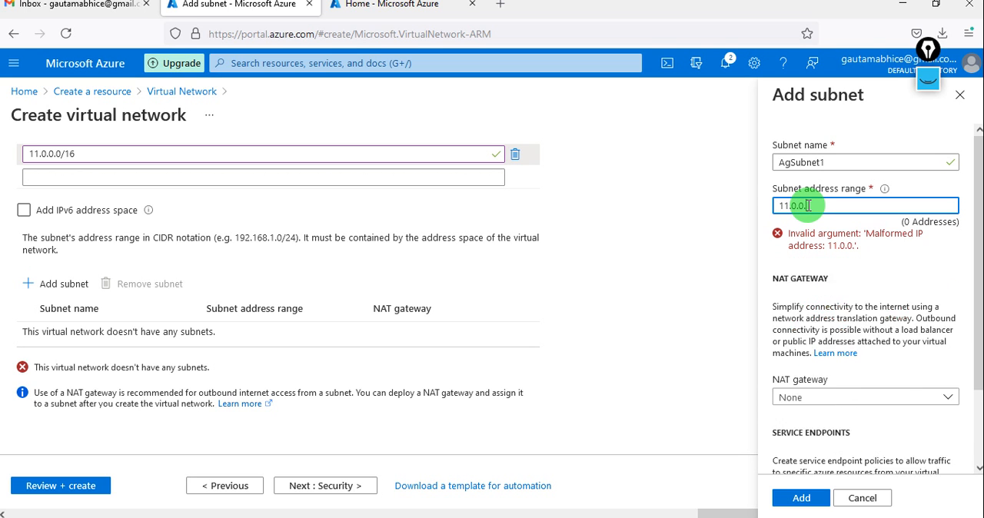
{"action": "type", "text": "/24"}
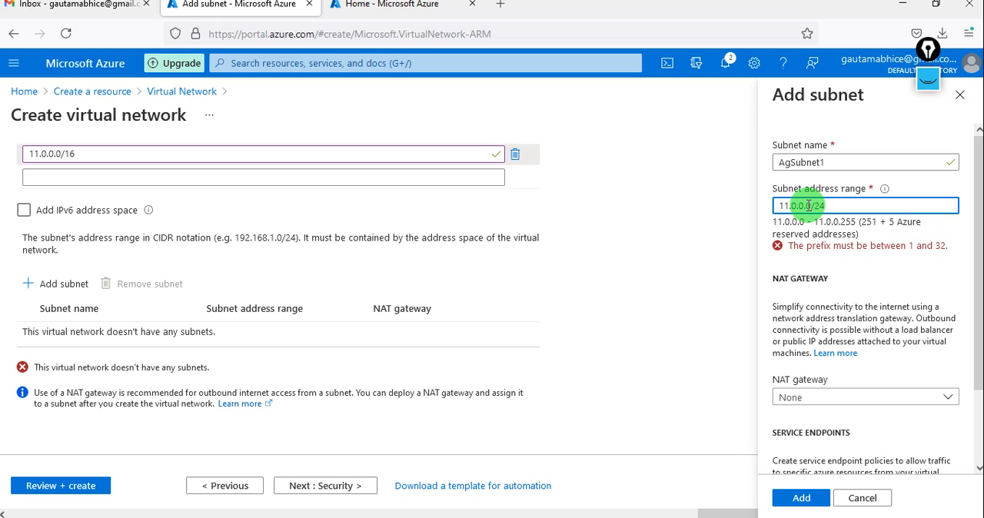
Keep the NAT gateway at None and service endpoints unselected, and add the subnet to the virtual network
{"action": "scroll", "coordinate": [873, 324], "scroll_direction": "down", "scroll_amount": 2}
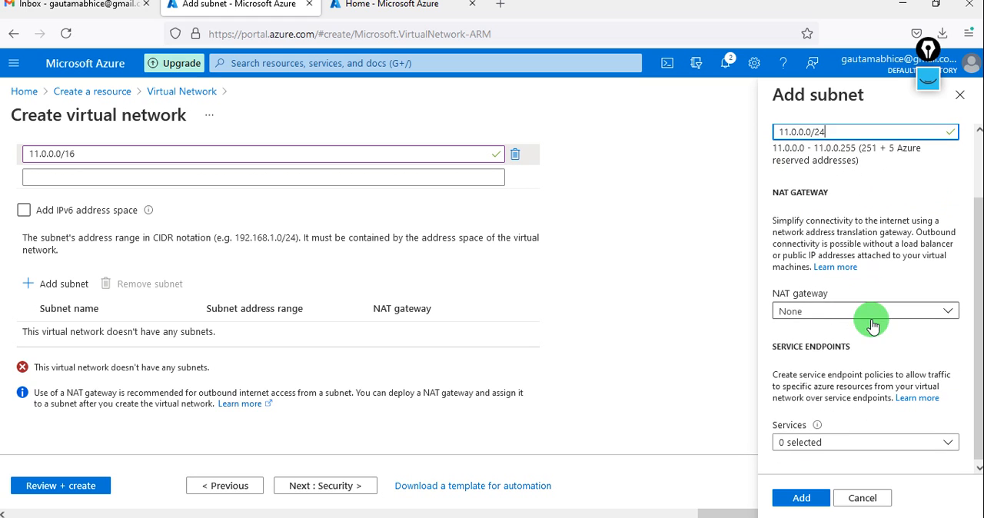
{"action": "left_click", "coordinate": [843, 446]}
{"action": "left_click", "coordinate": [846, 451]}
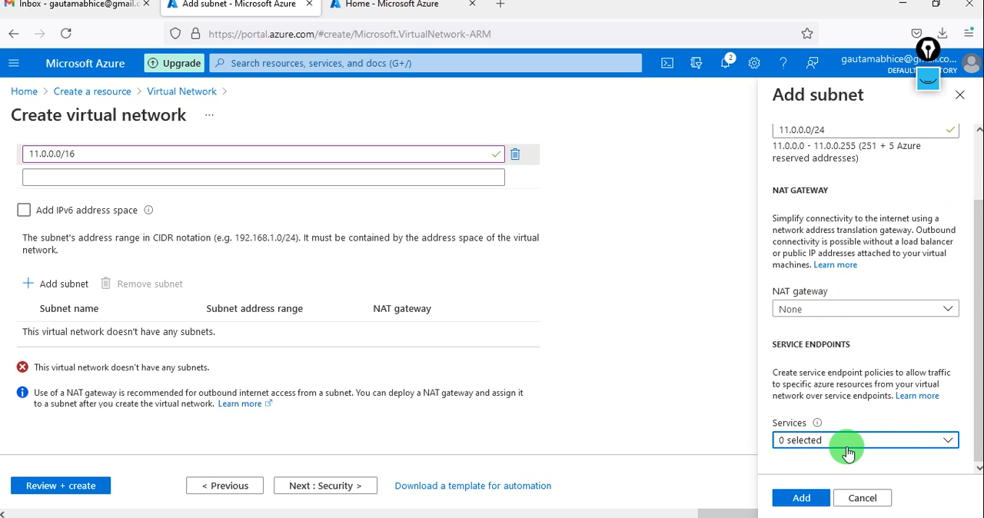
{"action": "scroll", "coordinate": [837, 314], "scroll_direction": "up", "scroll_amount": 1}
{"action": "scroll", "coordinate": [837, 314], "scroll_direction": "down", "scroll_amount": 1}
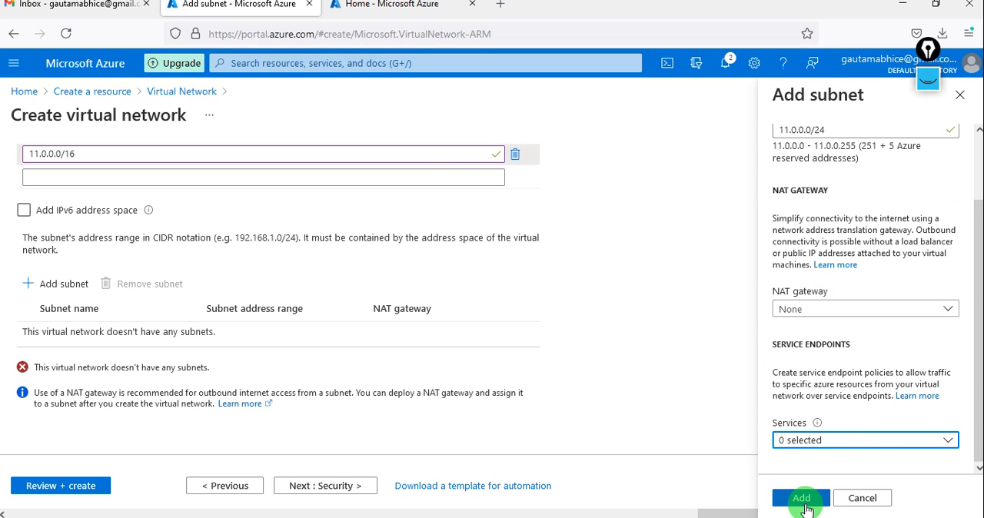
{"action": "left_click", "coordinate": [800, 499]}
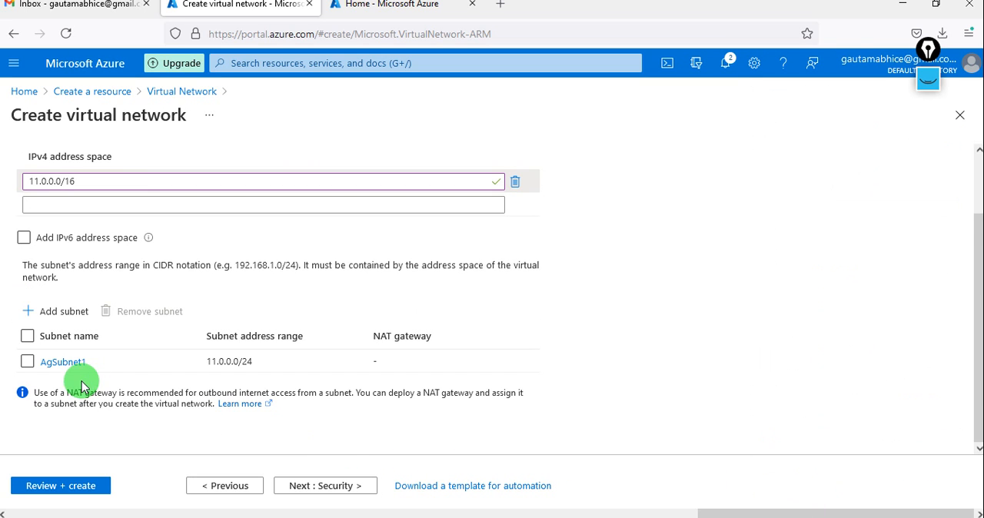
Display the handwritten plan over the virtual network's IP address settings and hide it again
{"action": "scroll", "coordinate": [82, 382], "scroll_direction": "up", "scroll_amount": 2}
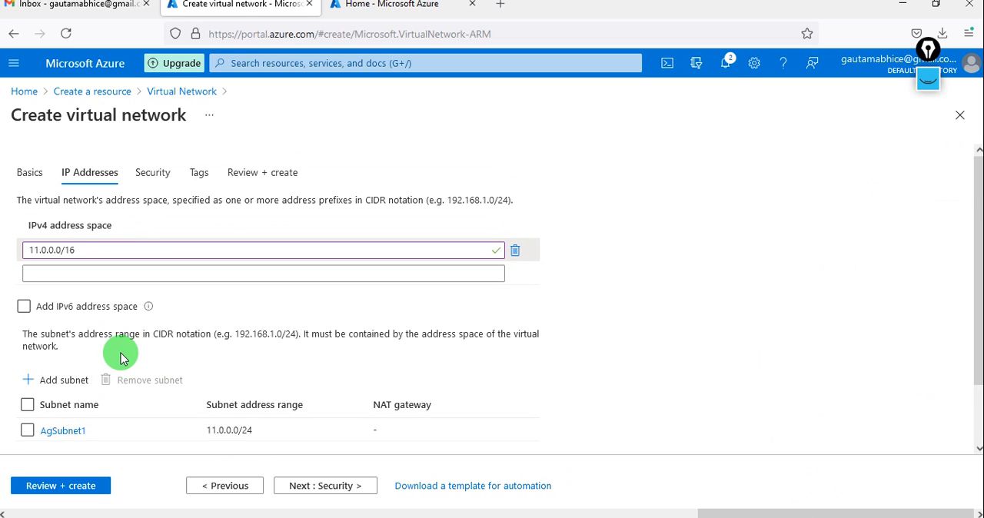
{"action": "left_click", "coordinate": [923, 93]}
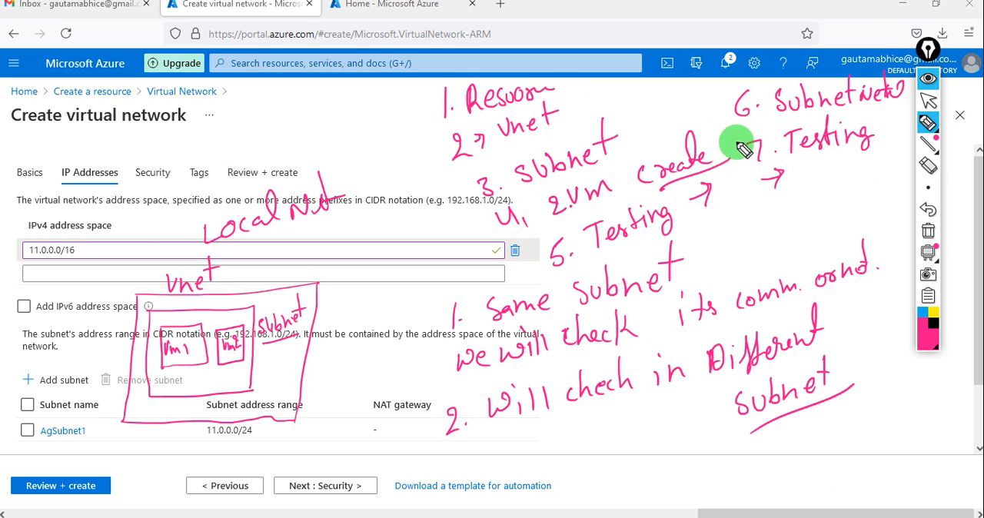
{"action": "left_click", "coordinate": [929, 80]}
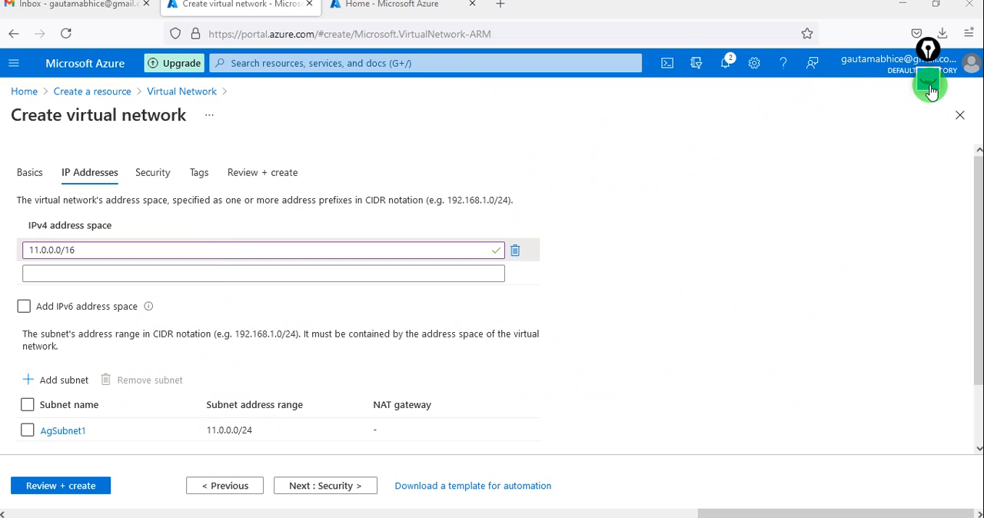
Review and create the virtual network, and expand its deployment details
{"action": "scroll", "coordinate": [194, 387], "scroll_direction": "down", "scroll_amount": 2}
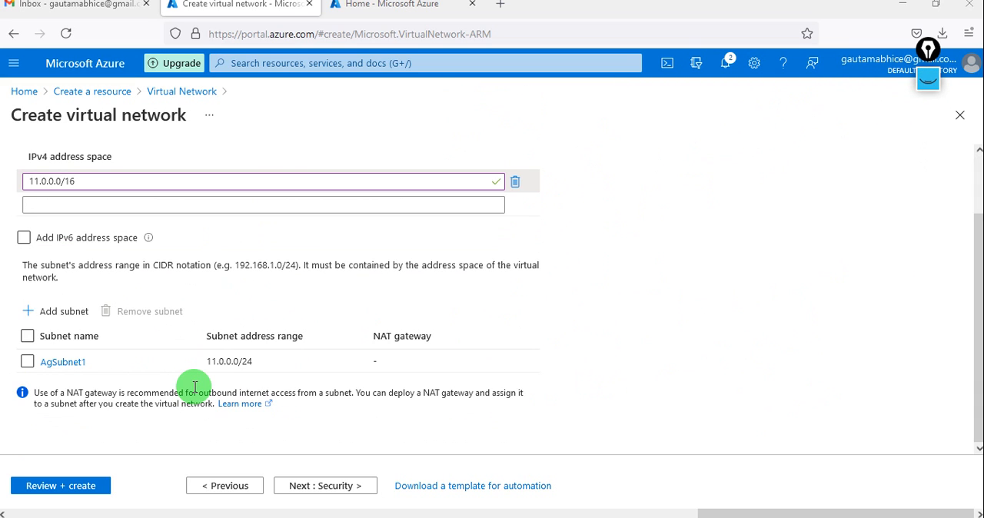
{"action": "scroll", "coordinate": [194, 389], "scroll_direction": "up", "scroll_amount": 2}
{"action": "scroll", "coordinate": [195, 388], "scroll_direction": "down", "scroll_amount": 2}
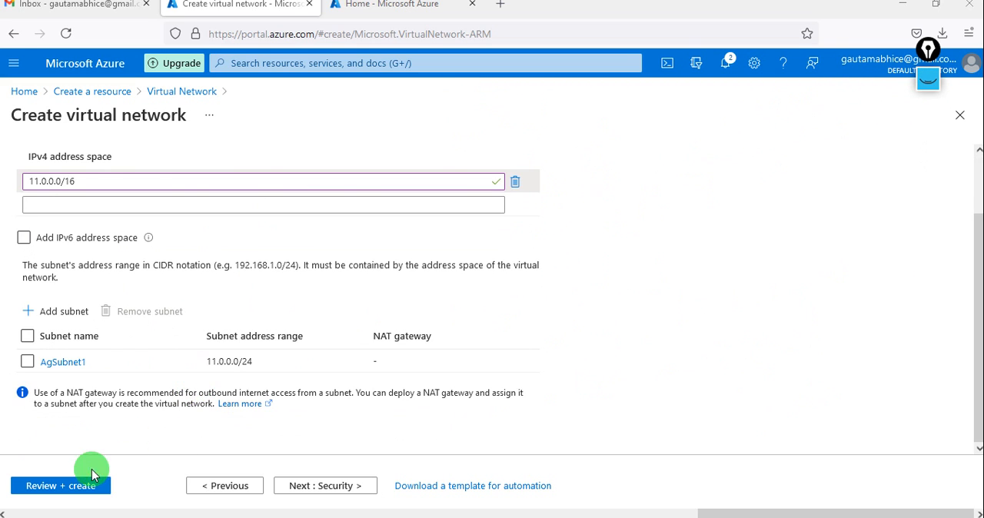
{"action": "left_click", "coordinate": [63, 489]}
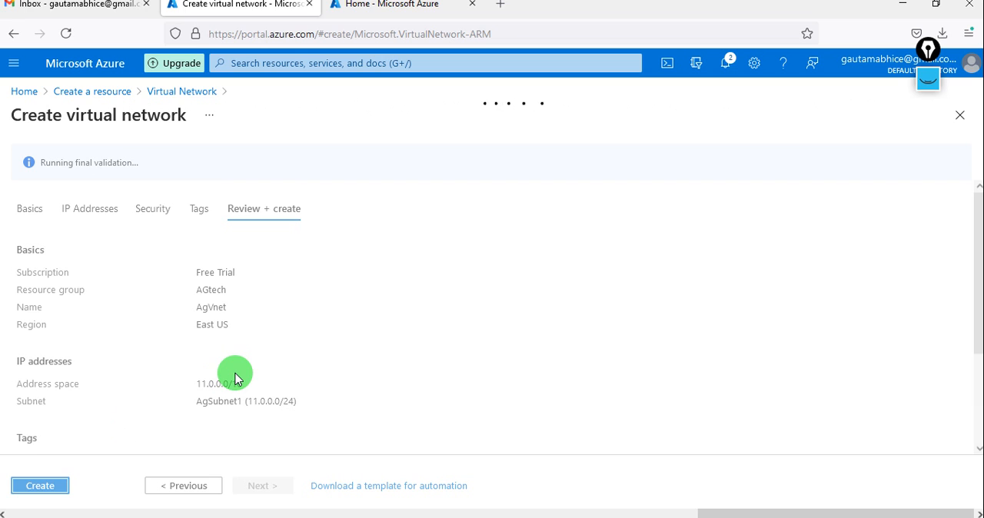
{"action": "left_click", "coordinate": [41, 486]}
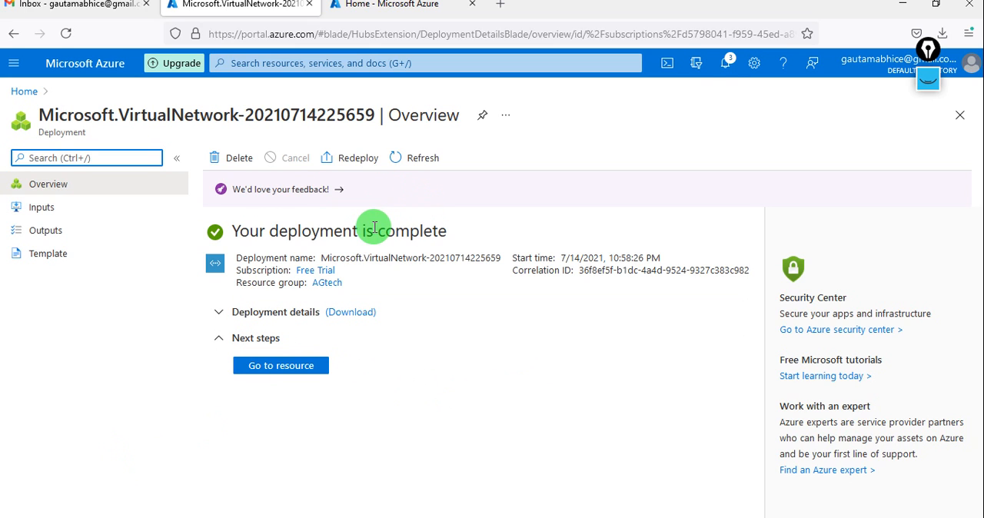
{"action": "left_click", "coordinate": [227, 312]}
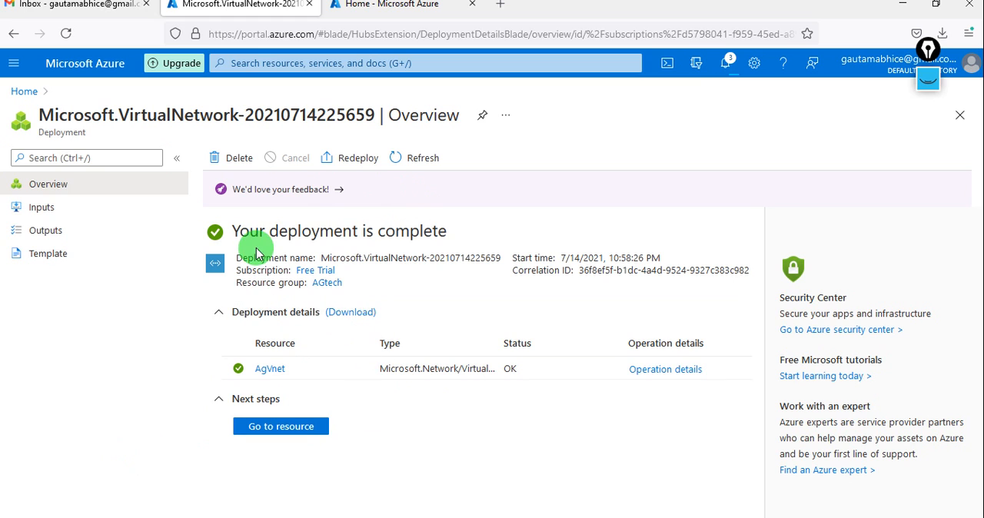
Search the new-resource catalogue for "virtual ma" and start creating a Microsoft Virtual machine
{"action": "left_click", "coordinate": [14, 63]}
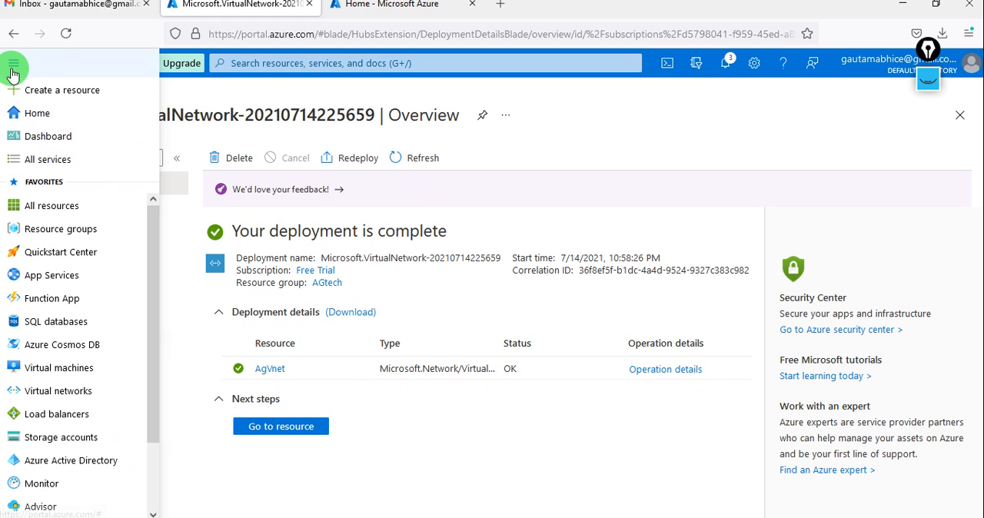
{"action": "left_click", "coordinate": [46, 89]}
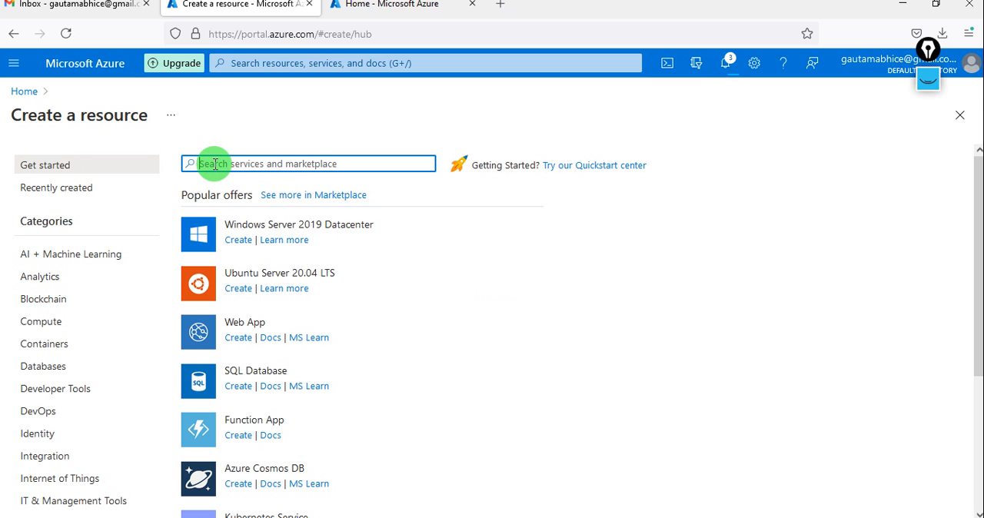
{"action": "type", "text": "virt"}
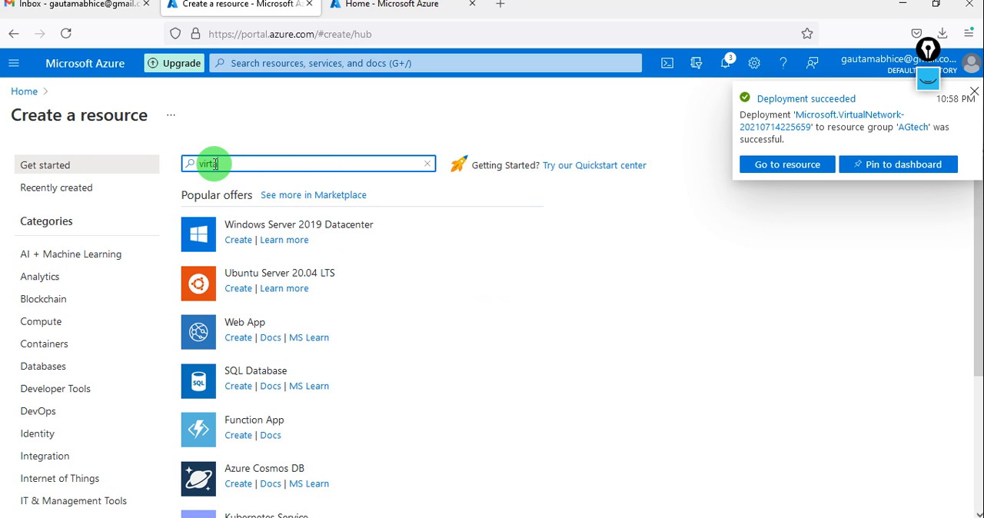
{"action": "type", "text": "ual"}
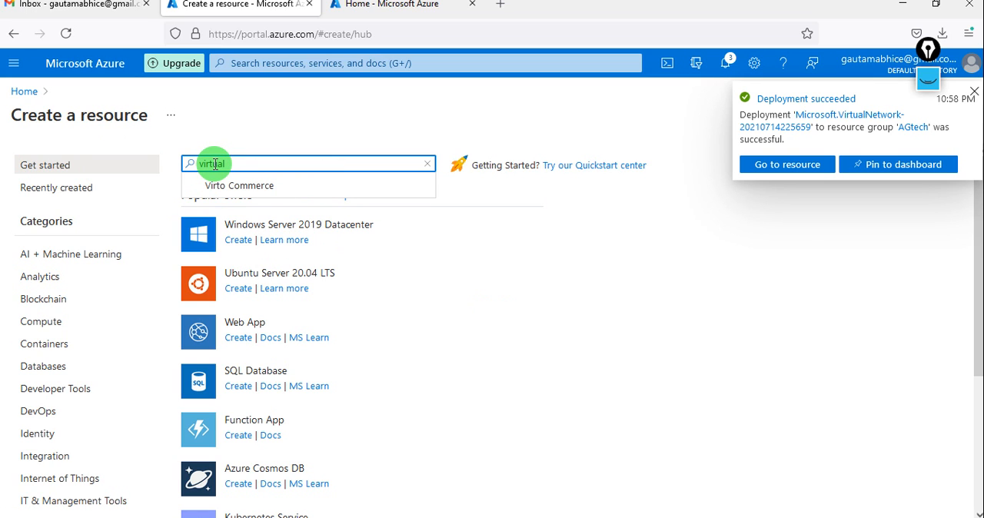
{"action": "type", "text": " ma"}
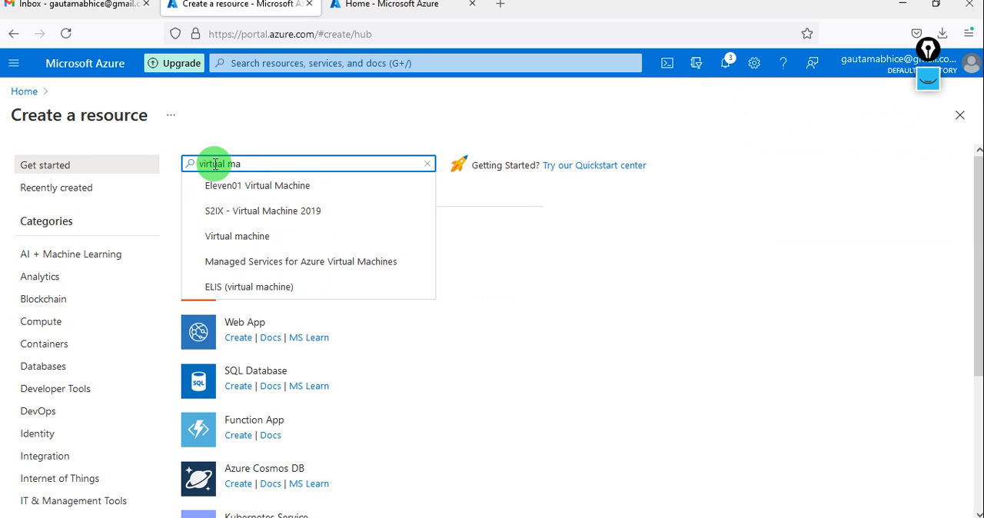
{"action": "left_click", "coordinate": [230, 235]}
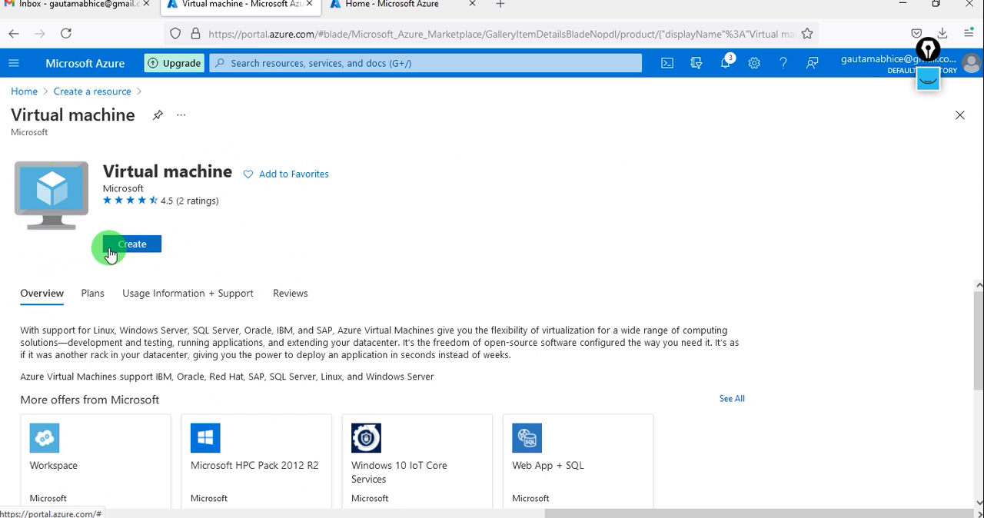
{"action": "left_click", "coordinate": [128, 246]}
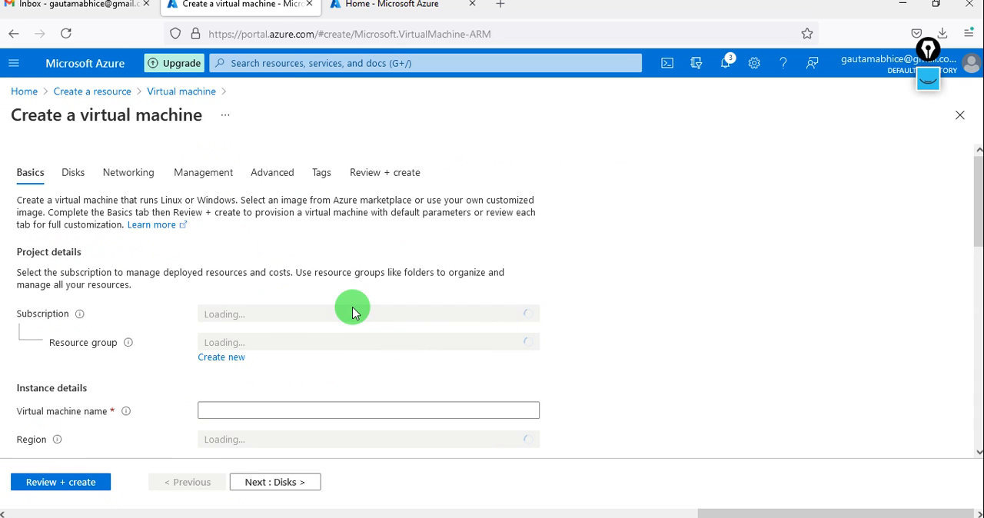
Check the handwritten plan over the virtual machine form for the VM creation step, and hide the annotations
{"action": "scroll", "coordinate": [264, 381], "scroll_direction": "down", "scroll_amount": 1}
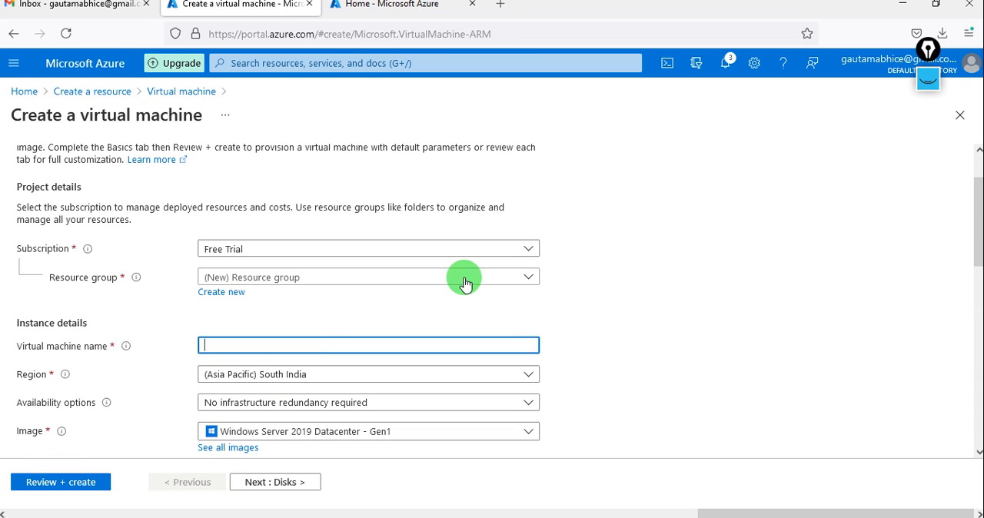
{"action": "left_click", "coordinate": [928, 80]}
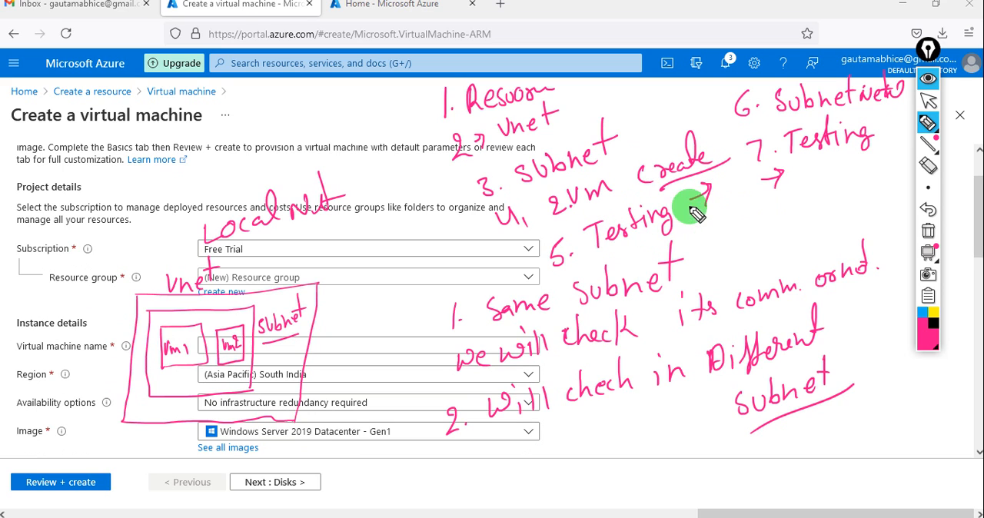
{"action": "left_click_drag", "start_coordinate": [701, 188], "coordinate": [705, 208]}
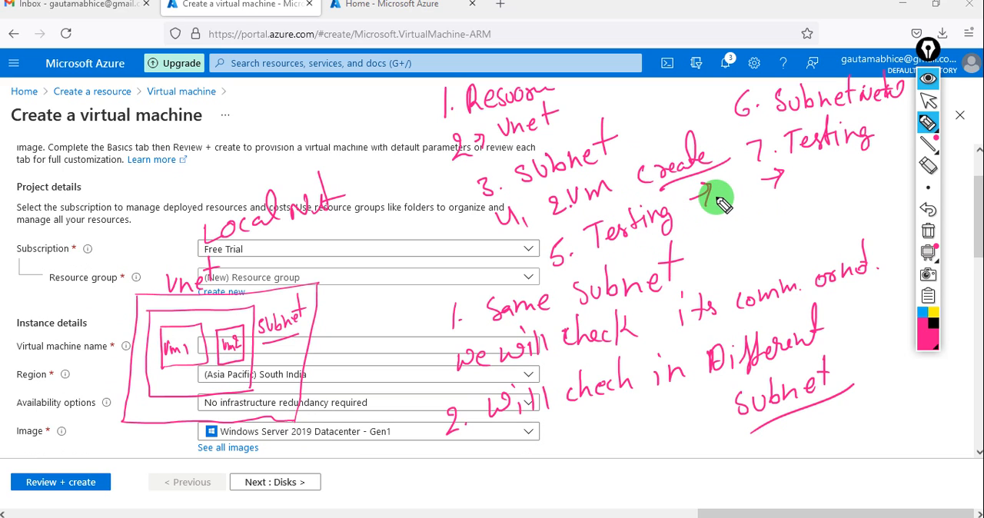
{"action": "left_click", "coordinate": [928, 79]}
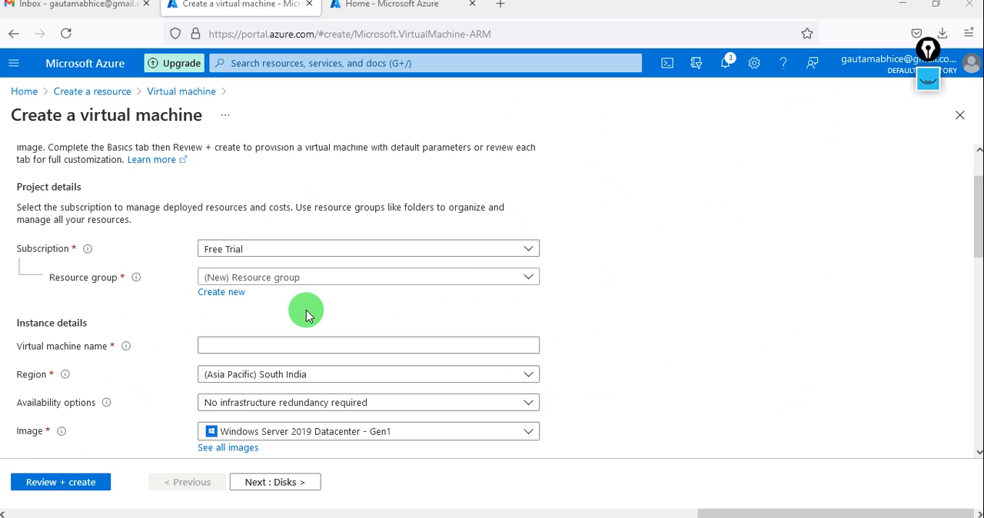
Name the virtual machine AGVM1 and set its region to (US) East US
{"action": "left_click", "coordinate": [257, 346]}
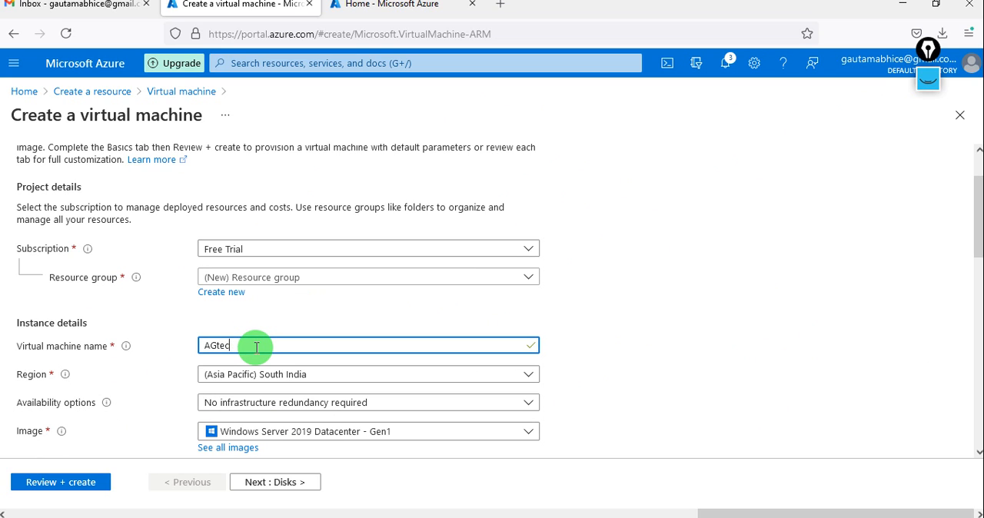
{"action": "type", "text": "AGVM1"}
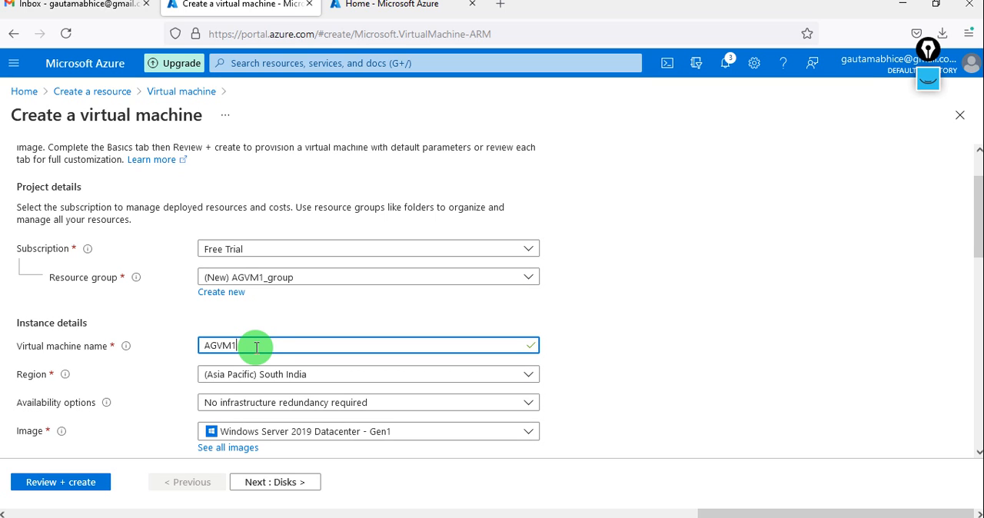
{"action": "scroll", "coordinate": [255, 346], "scroll_direction": "down", "scroll_amount": 2}
{"action": "left_click", "coordinate": [335, 305]}
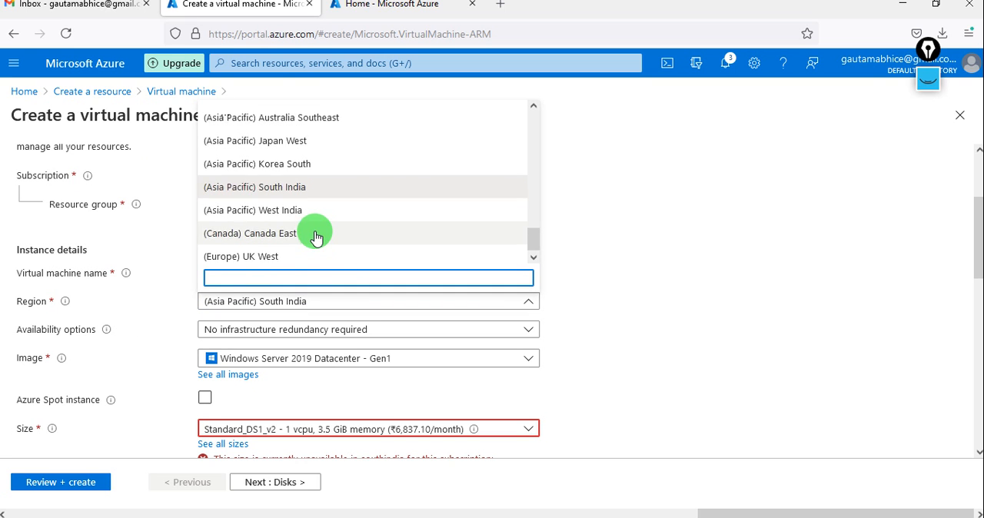
{"action": "scroll", "coordinate": [317, 235], "scroll_direction": "up", "scroll_amount": 4}
{"action": "scroll", "coordinate": [316, 236], "scroll_direction": "up", "scroll_amount": 12}
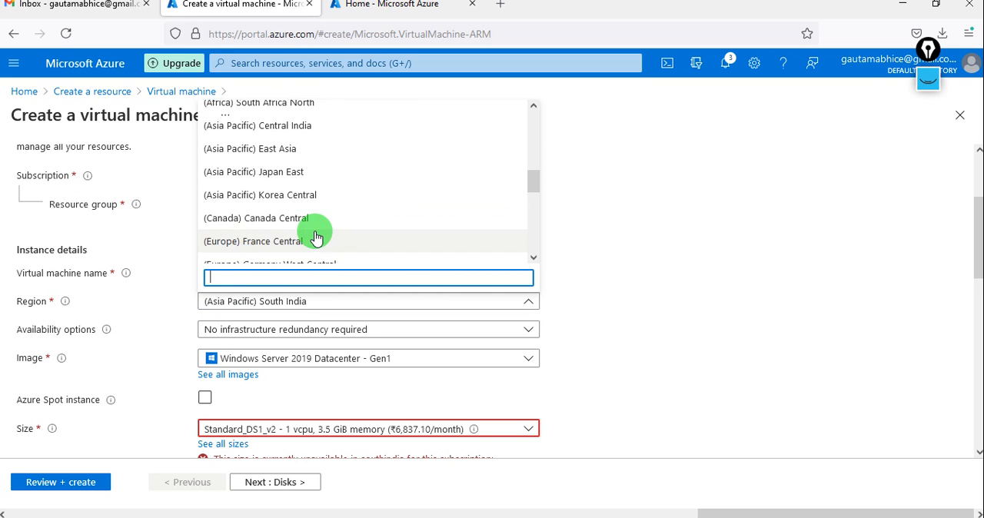
{"action": "scroll", "coordinate": [315, 235], "scroll_direction": "up", "scroll_amount": 5}
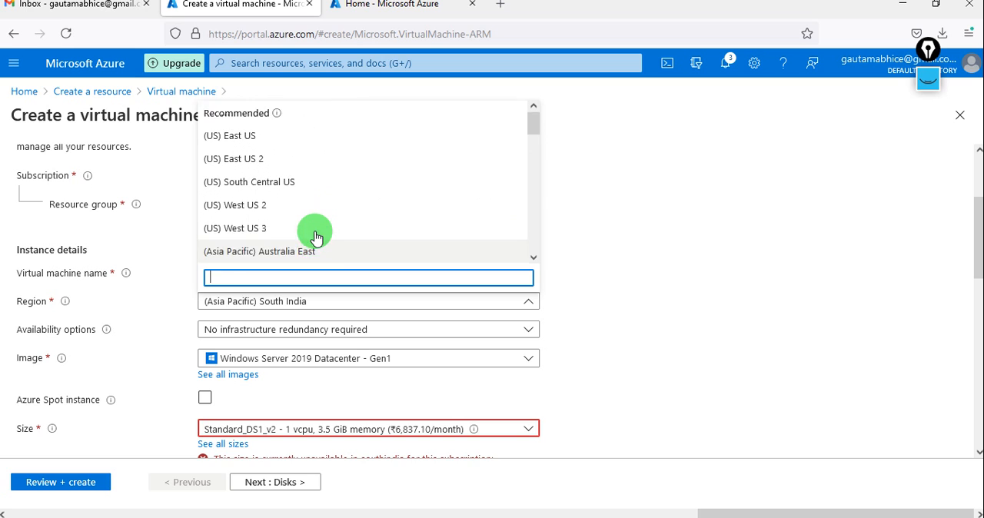
{"action": "left_click", "coordinate": [275, 159]}
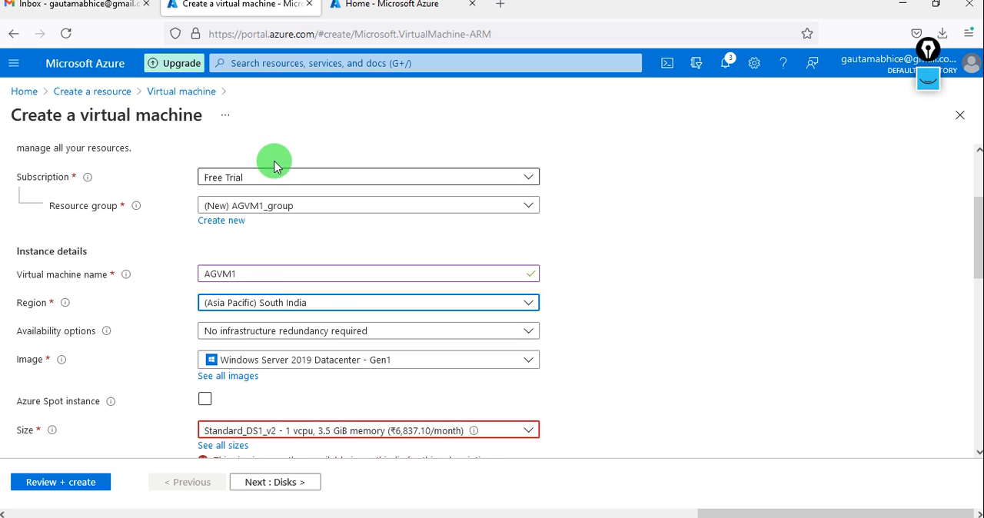
{"action": "left_click", "coordinate": [273, 306]}
{"action": "scroll", "coordinate": [260, 171], "scroll_direction": "up", "scroll_amount": 10}
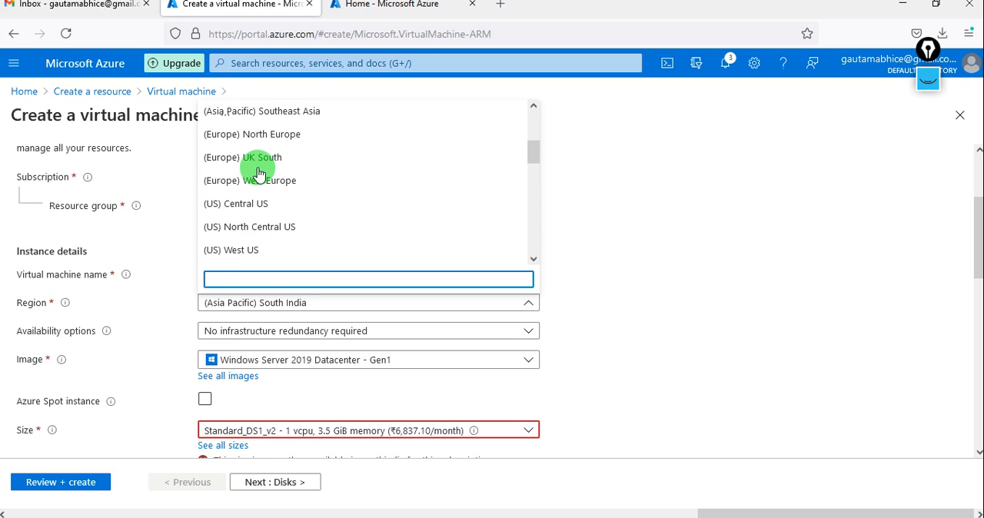
{"action": "scroll", "coordinate": [259, 174], "scroll_direction": "up", "scroll_amount": 2}
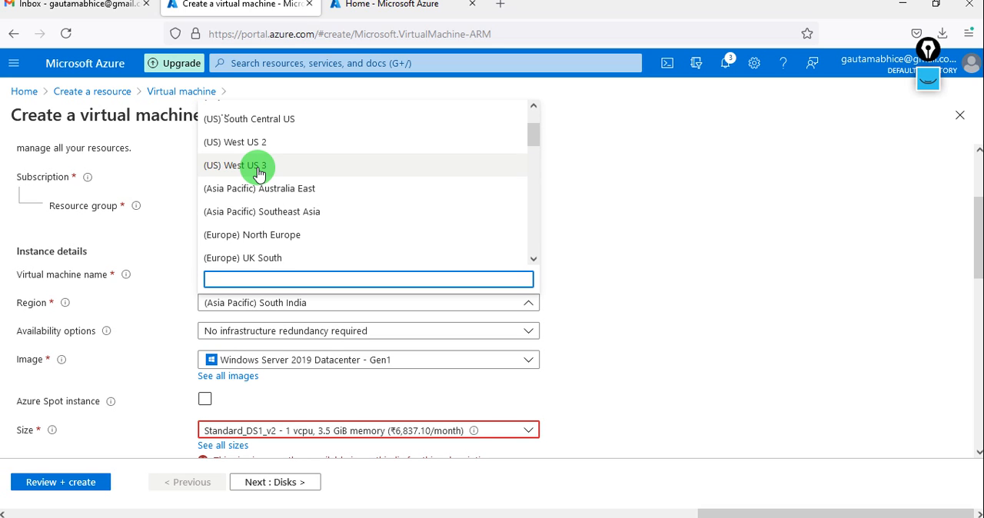
{"action": "scroll", "coordinate": [259, 172], "scroll_direction": "up", "scroll_amount": 3}
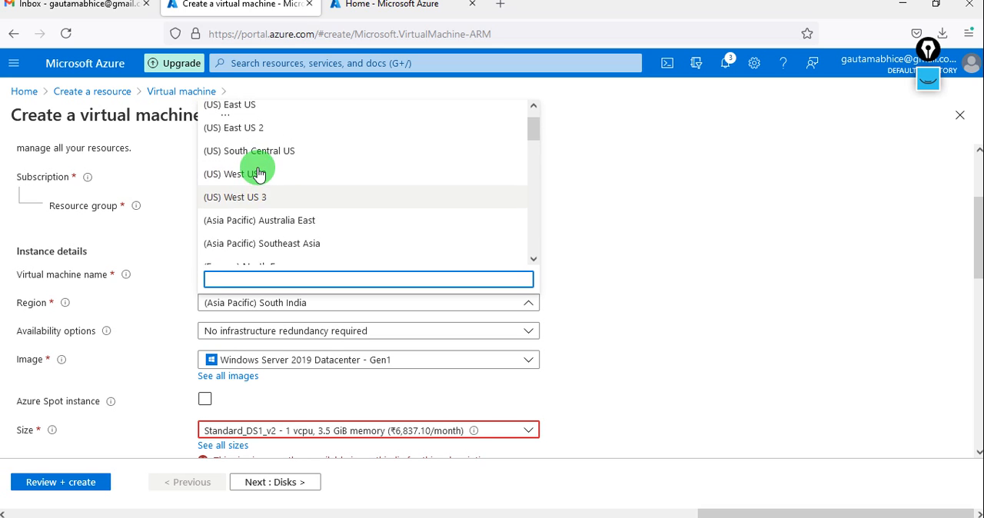
{"action": "left_click", "coordinate": [245, 144]}
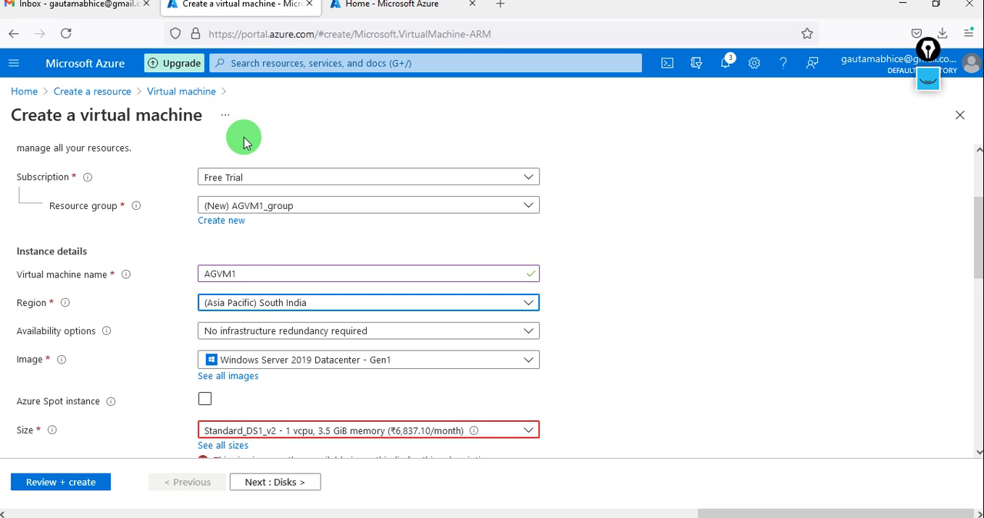
Set the availability options to No infrastructure redundancy required and keep the Windows Server 2019 Datacenter - Gen1 image
{"action": "scroll", "coordinate": [336, 319], "scroll_direction": "down", "scroll_amount": 2}
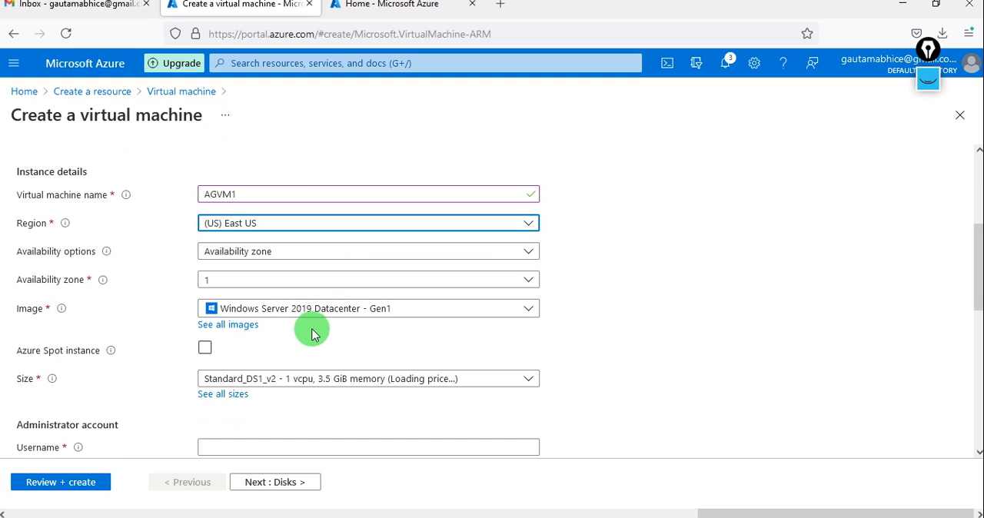
{"action": "left_click", "coordinate": [403, 281]}
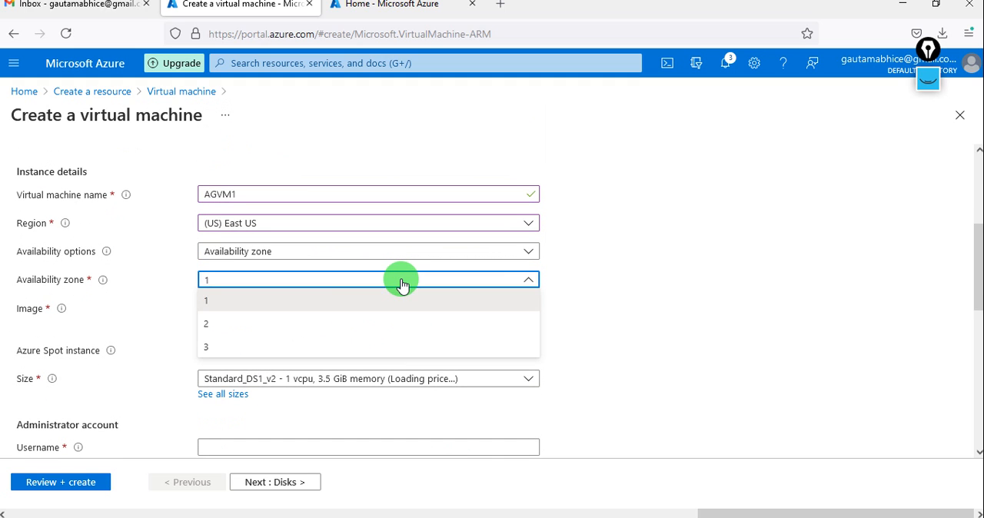
{"action": "left_click", "coordinate": [481, 252]}
{"action": "left_click", "coordinate": [483, 253]}
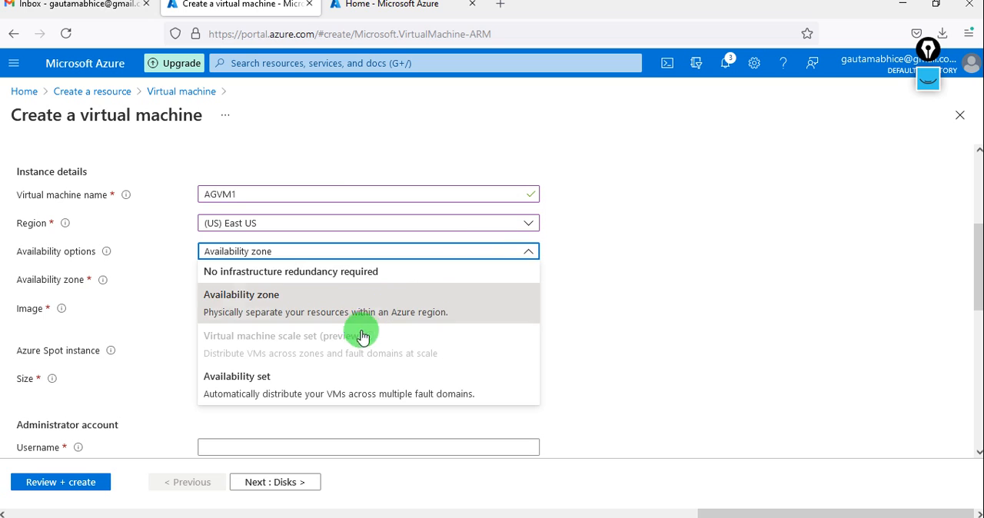
{"action": "left_click", "coordinate": [304, 275]}
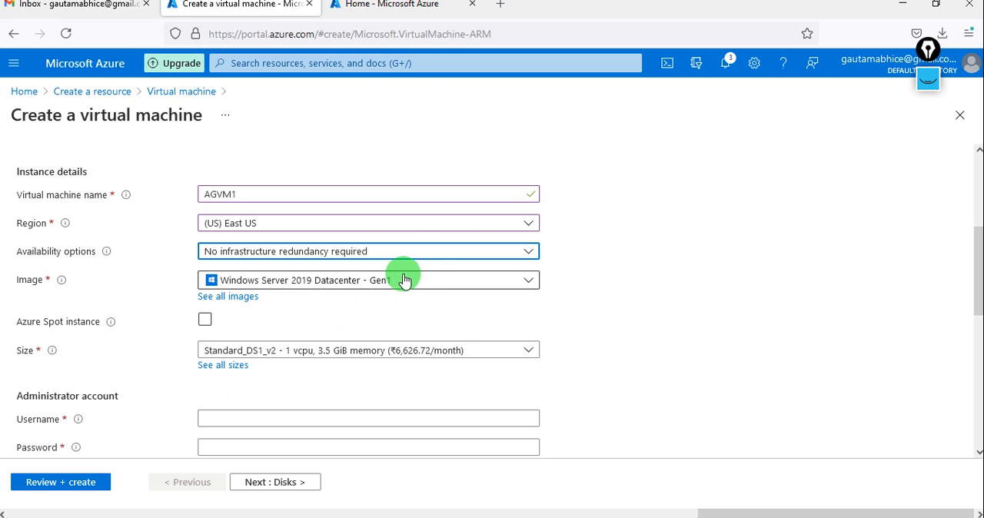
{"action": "left_click", "coordinate": [435, 281]}
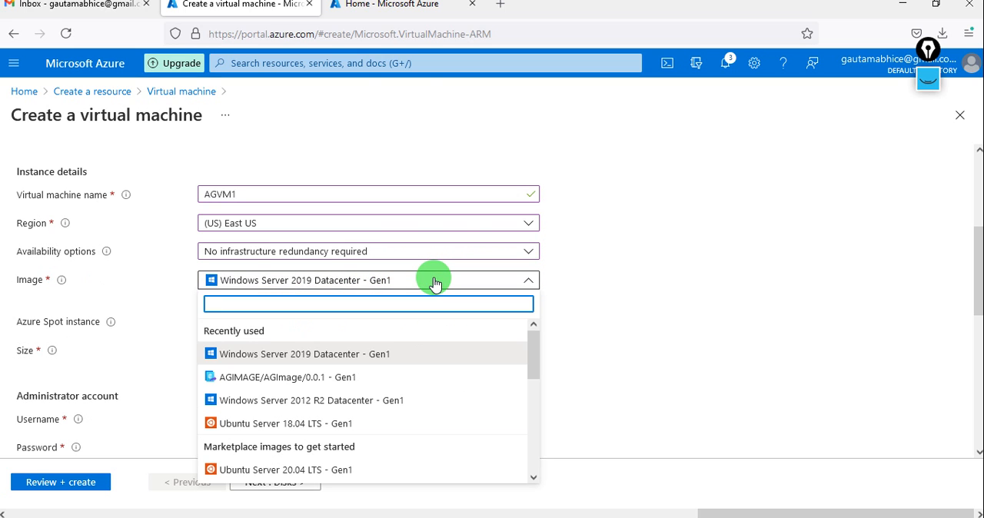
{"action": "left_click", "coordinate": [435, 281]}
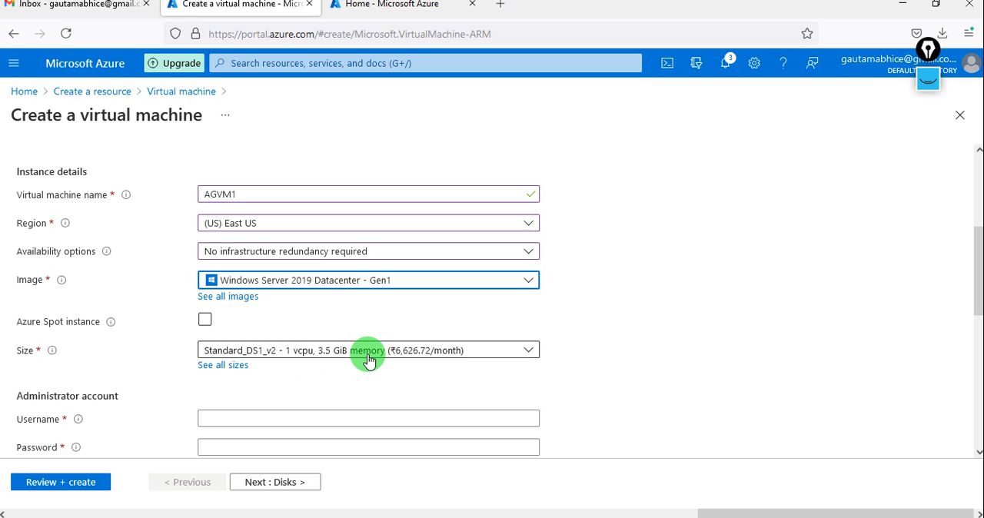
Change the virtual machine size to Standard_D2s_v3 with 2 vcpus and 8 GiB memory
{"action": "scroll", "coordinate": [308, 377], "scroll_direction": "down", "scroll_amount": 2}
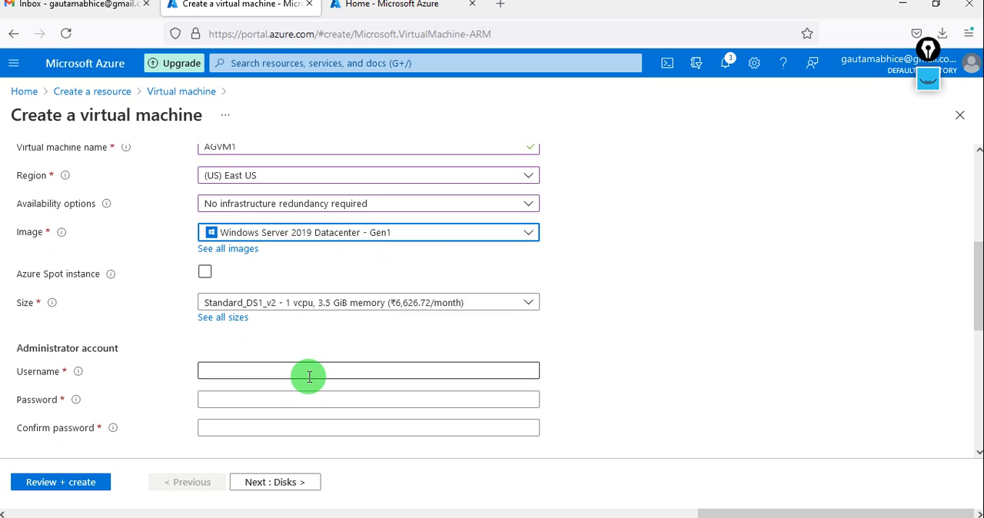
{"action": "left_click", "coordinate": [421, 269]}
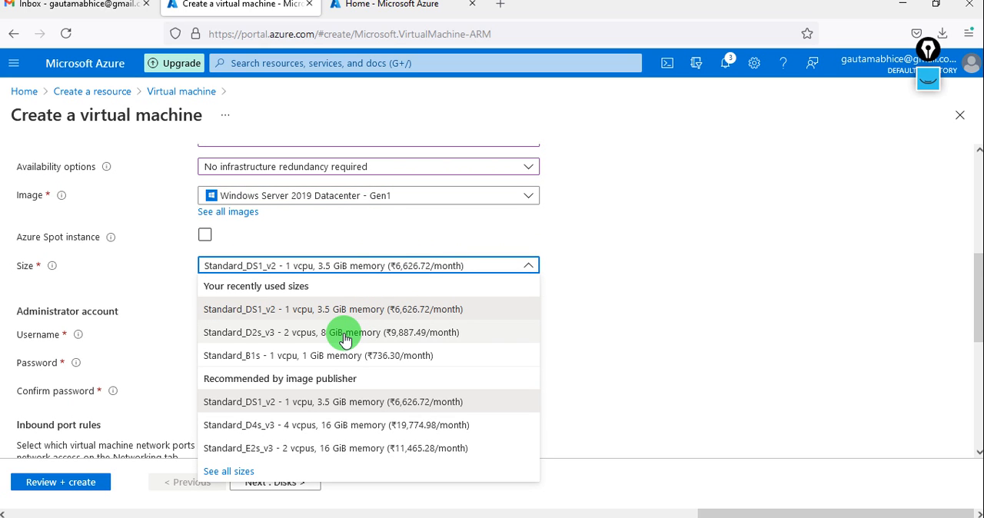
{"action": "left_click", "coordinate": [345, 338]}
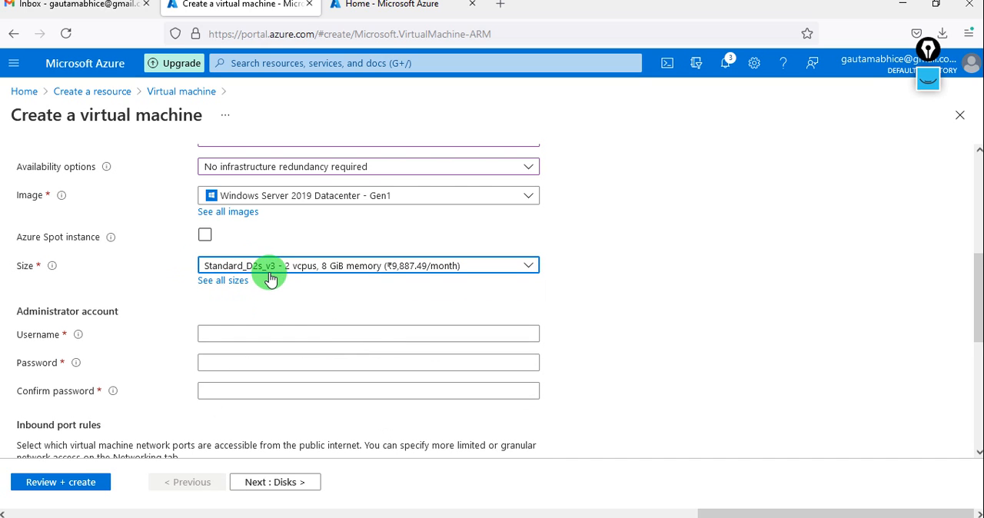
Set the administrator username to testuser, and enter and confirm the account password
{"action": "scroll", "coordinate": [323, 290], "scroll_direction": "down", "scroll_amount": 1}
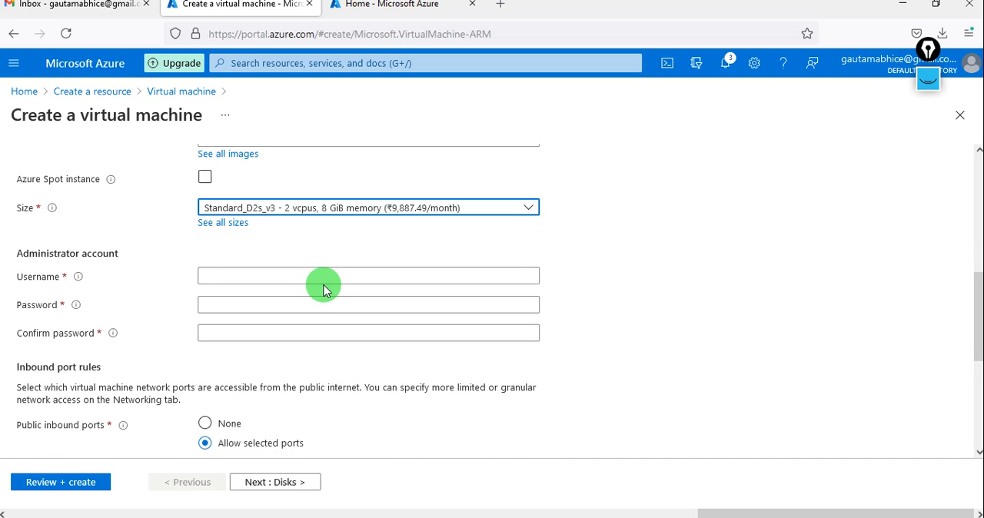
{"action": "left_click", "coordinate": [274, 269]}
{"action": "type", "text": "test"}
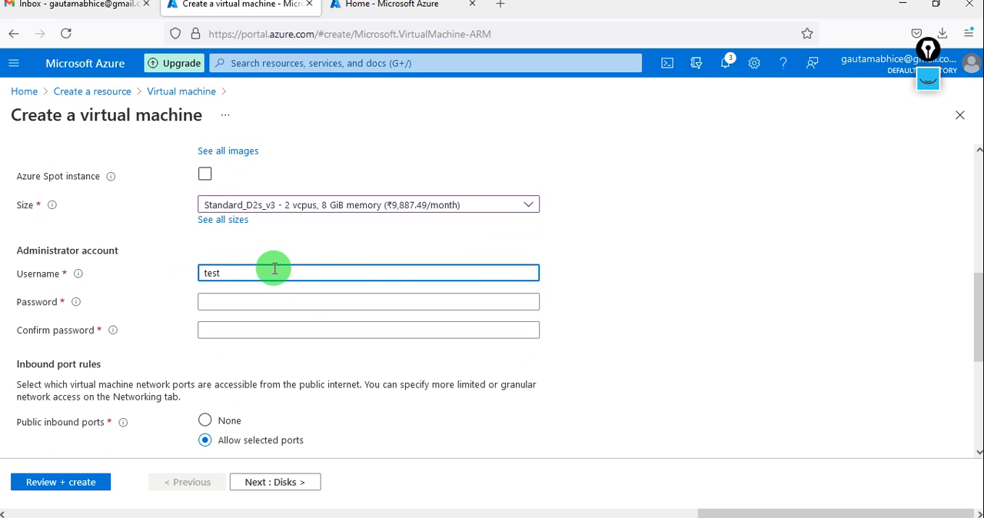
{"action": "type", "text": "user"}
{"action": "key", "text": "Tab"}
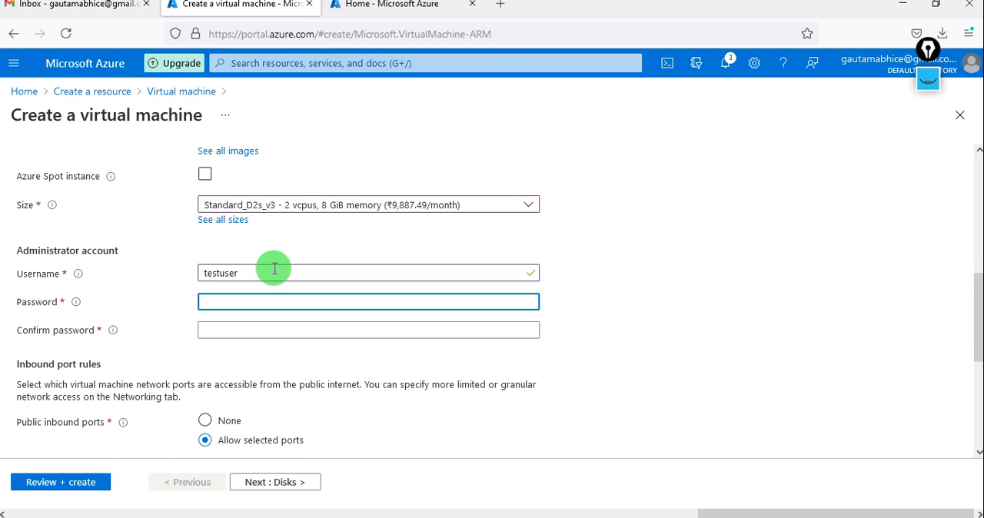
{"action": "type", "text": "•••••"}
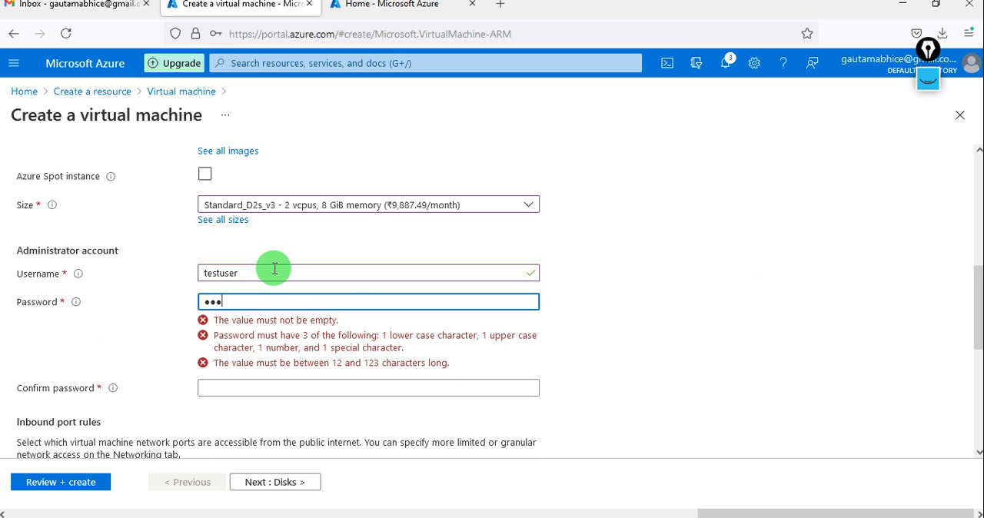
{"action": "type", "text": "•••••"}
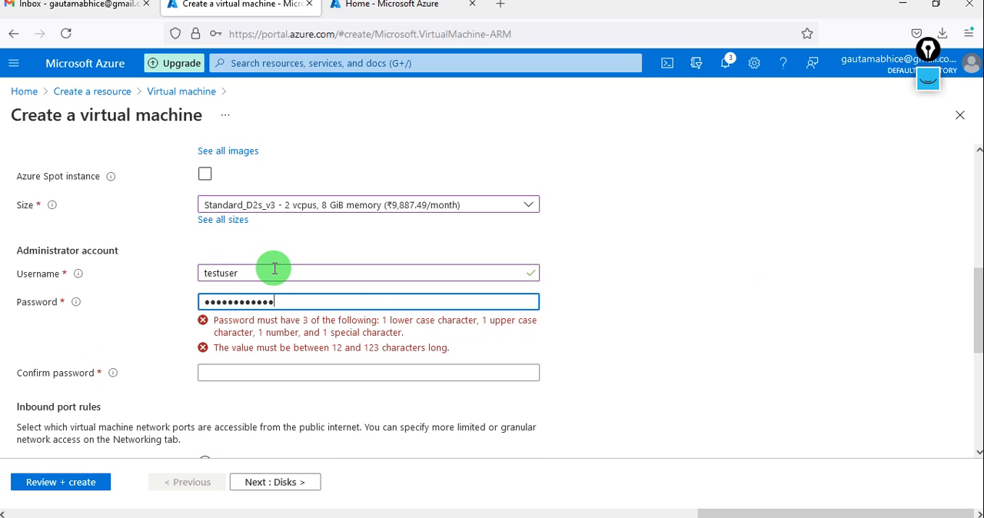
{"action": "key", "text": "Tab"}
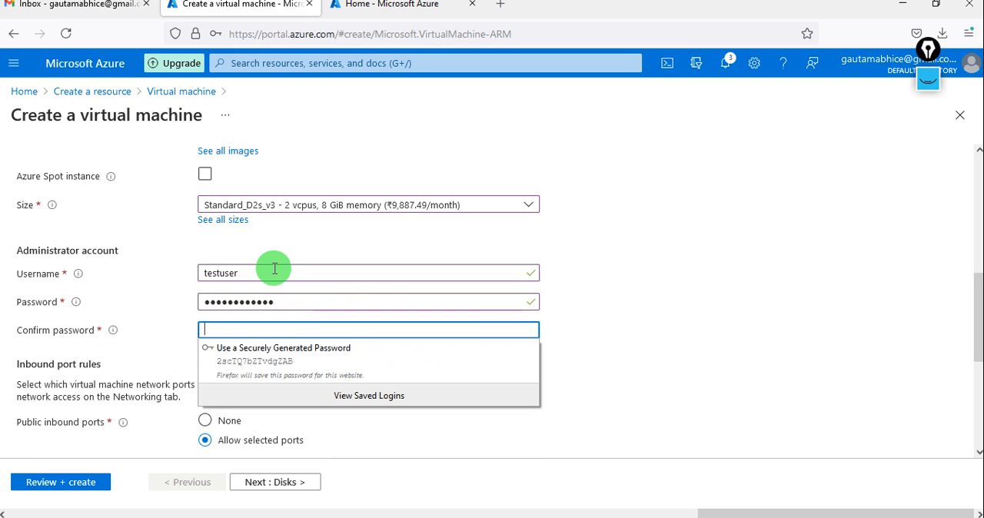
{"action": "type", "text": "•••••••••"}
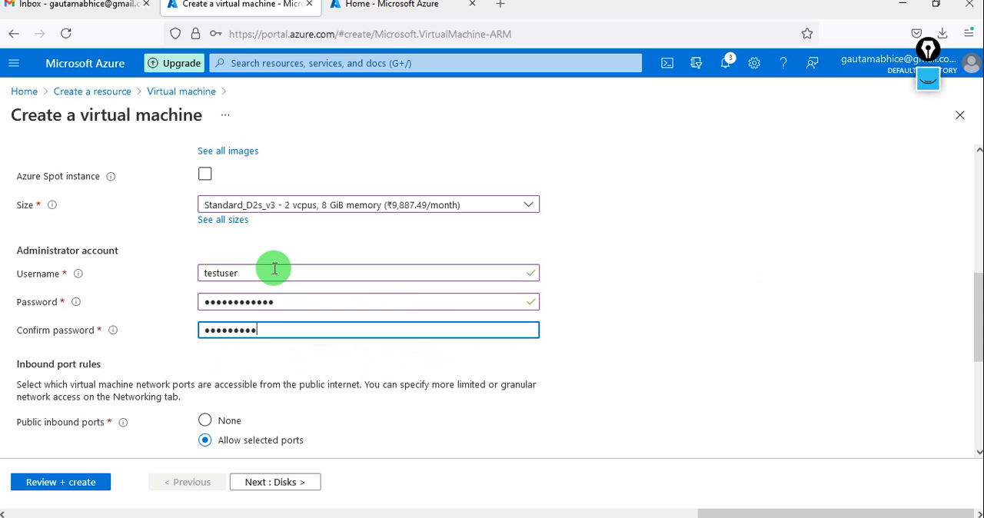
{"action": "type", "text": "•••"}
Check the inbound port rules and proceed past the default disk options to the networking settings
{"action": "scroll", "coordinate": [346, 369], "scroll_direction": "down", "scroll_amount": 3}
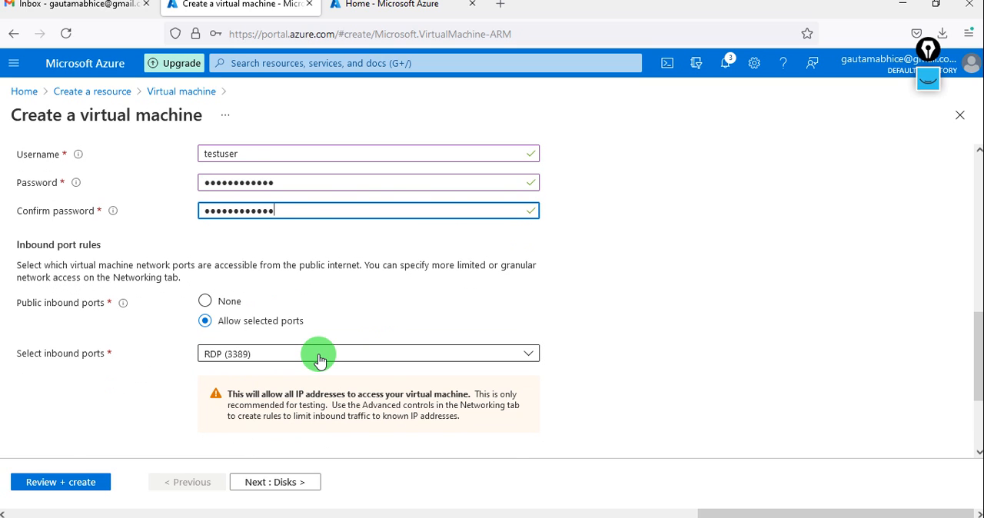
{"action": "scroll", "coordinate": [320, 360], "scroll_direction": "down", "scroll_amount": 3}
{"action": "scroll", "coordinate": [319, 355], "scroll_direction": "up", "scroll_amount": 15}
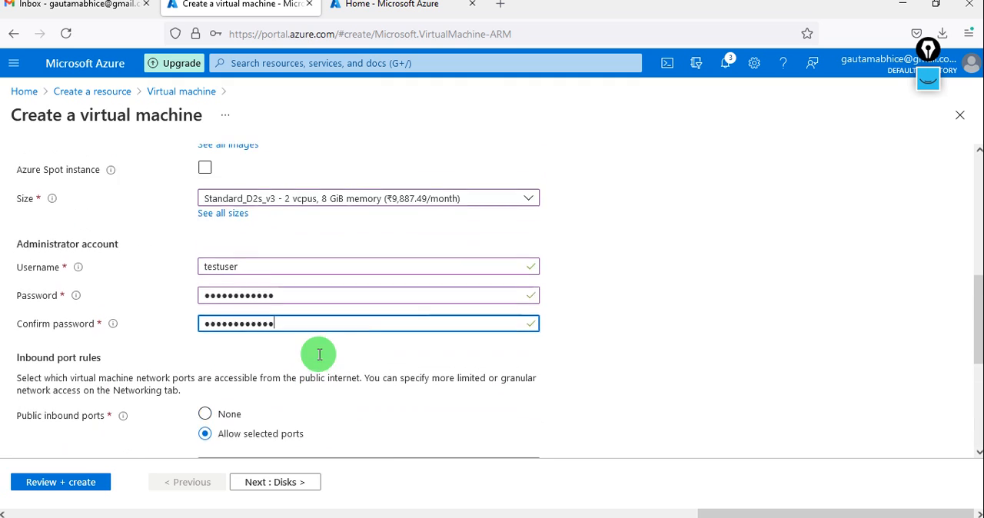
{"action": "left_click", "coordinate": [275, 485]}
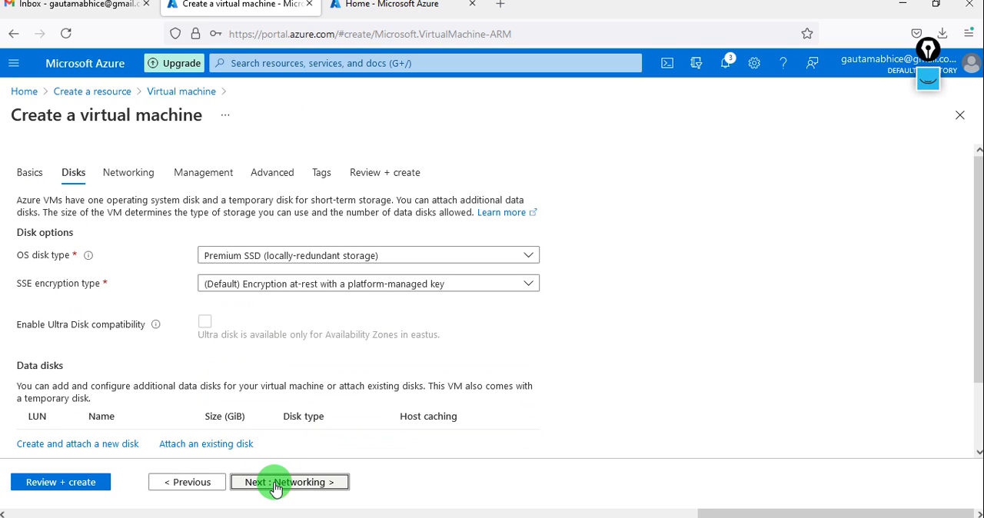
{"action": "left_click", "coordinate": [295, 485]}
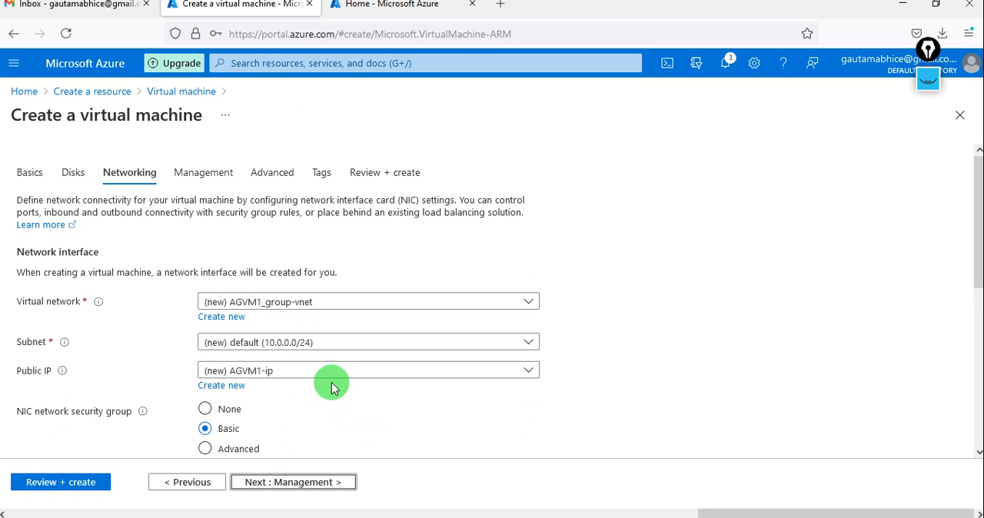
Connect the virtual machine to the AgVnet virtual network and check the remaining networking settings
{"action": "left_click", "coordinate": [322, 301]}
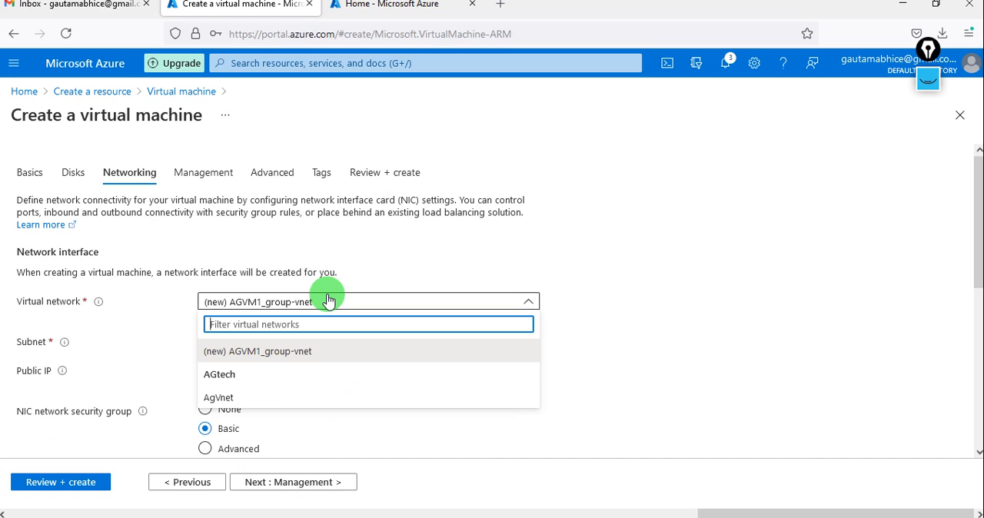
{"action": "left_click", "coordinate": [246, 402]}
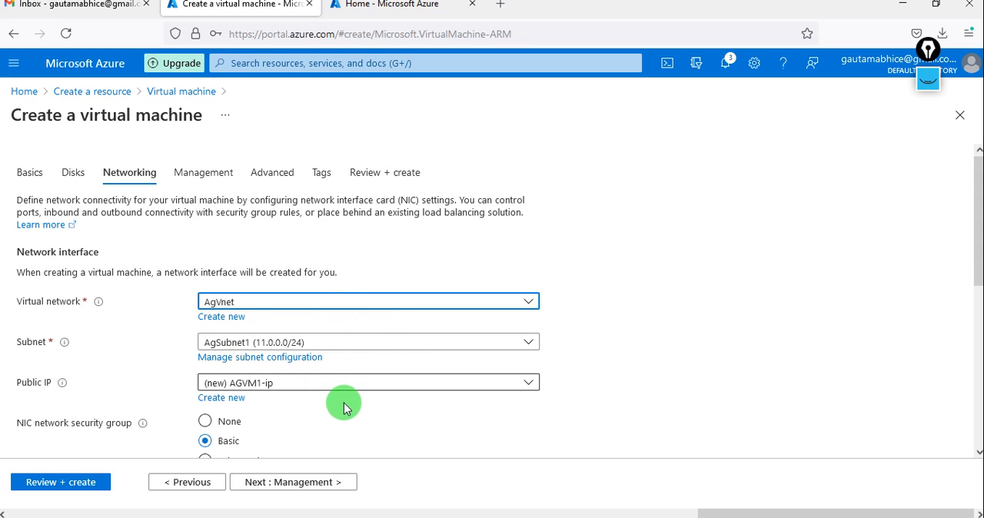
{"action": "scroll", "coordinate": [344, 407], "scroll_direction": "down", "scroll_amount": 2}
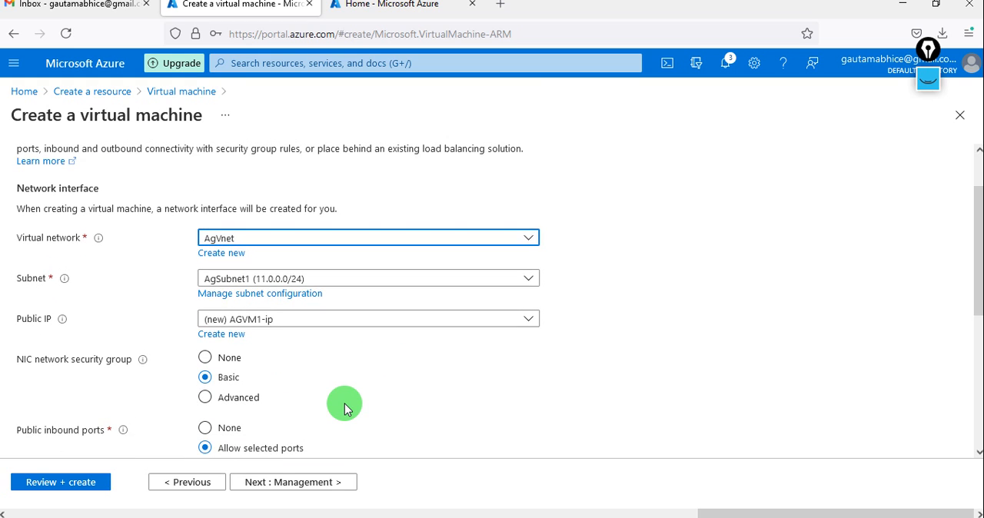
{"action": "scroll", "coordinate": [344, 408], "scroll_direction": "down", "scroll_amount": 3}
{"action": "scroll", "coordinate": [344, 408], "scroll_direction": "up", "scroll_amount": 4}
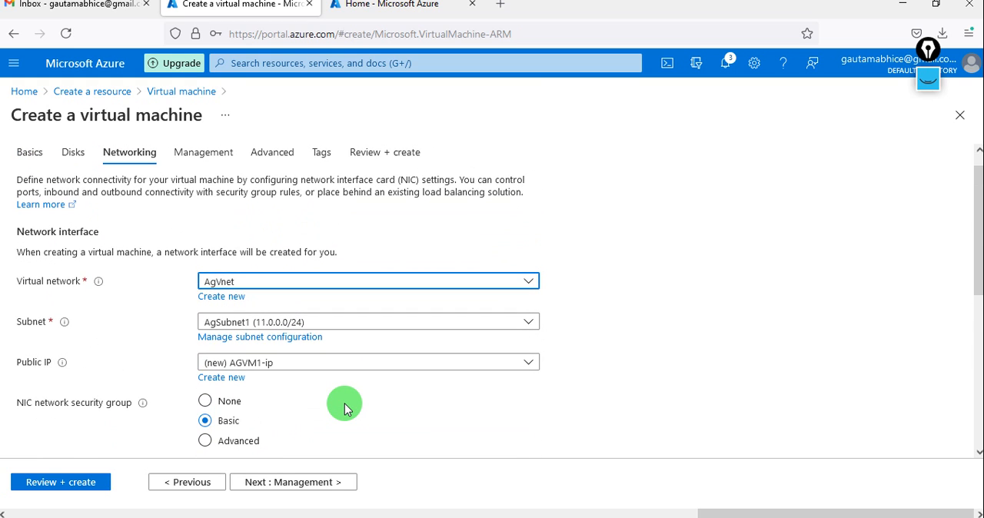
{"action": "scroll", "coordinate": [344, 407], "scroll_direction": "down", "scroll_amount": 5}
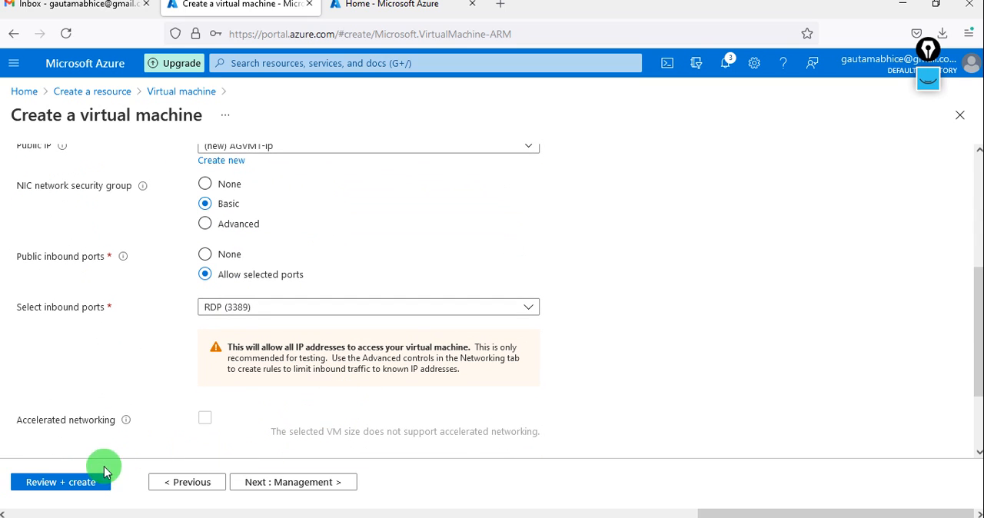
Review the AGVM1 configuration and create the virtual machine
{"action": "left_click", "coordinate": [75, 482]}
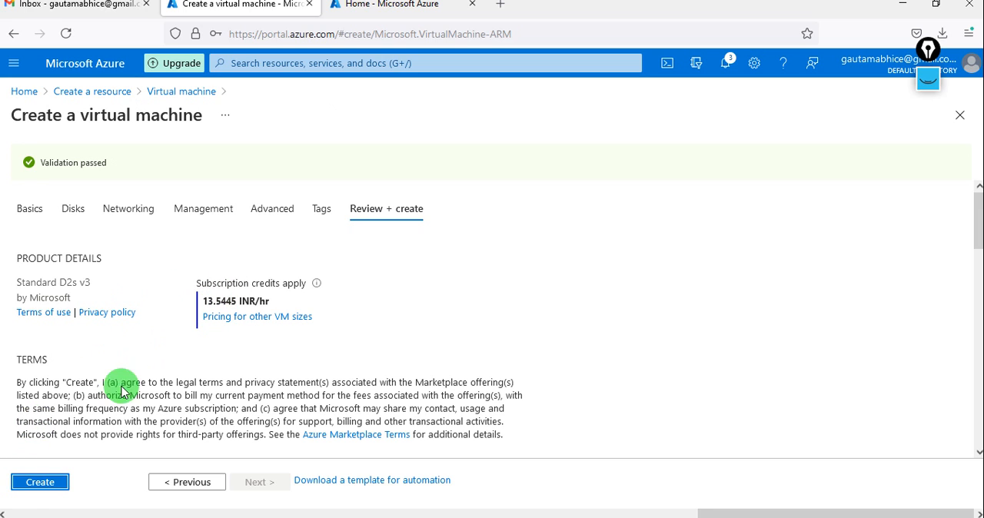
{"action": "left_click", "coordinate": [46, 489]}
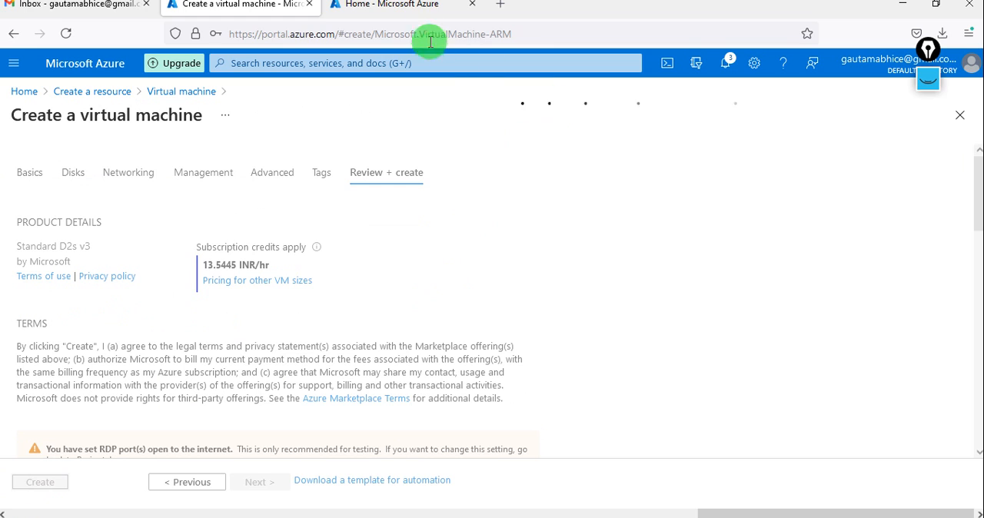
Start creating a second virtual machine in the other Azure portal tab and assign it to the AGtech resource group
{"action": "left_click", "coordinate": [388, 8]}
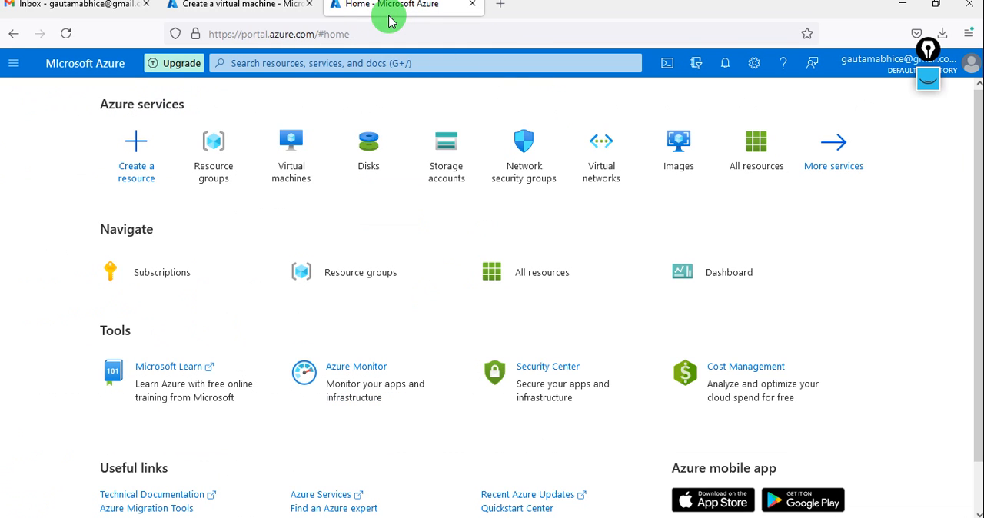
{"action": "left_click", "coordinate": [141, 168]}
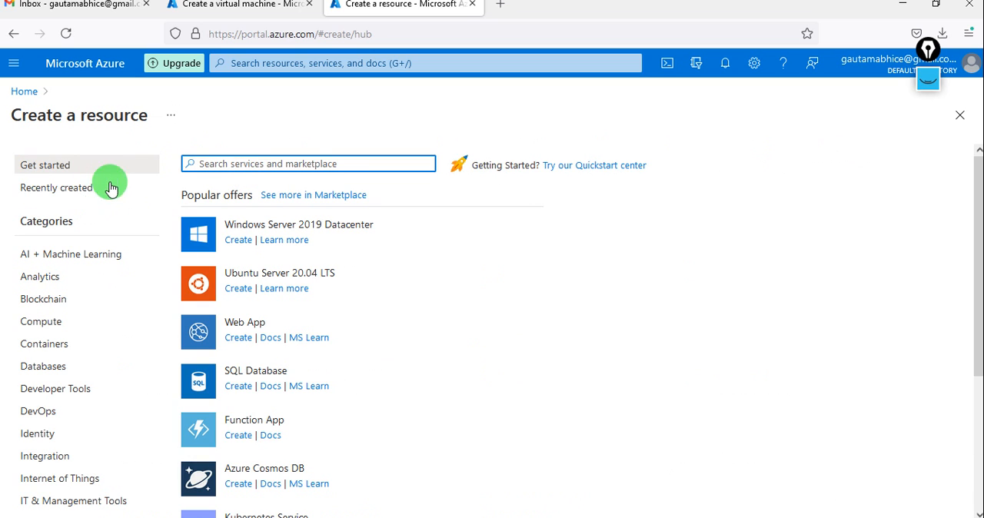
{"action": "left_click", "coordinate": [13, 63]}
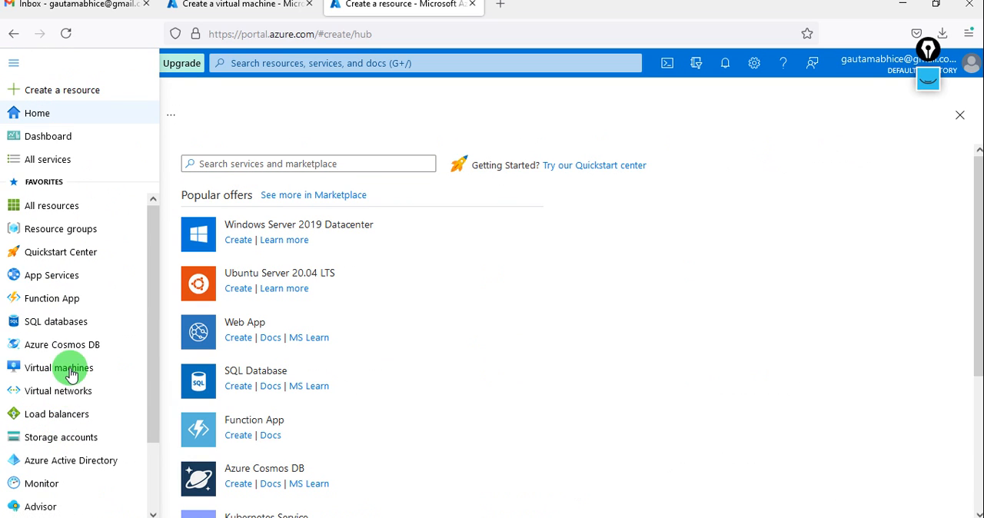
{"action": "mouse_move", "coordinate": [70, 371]}
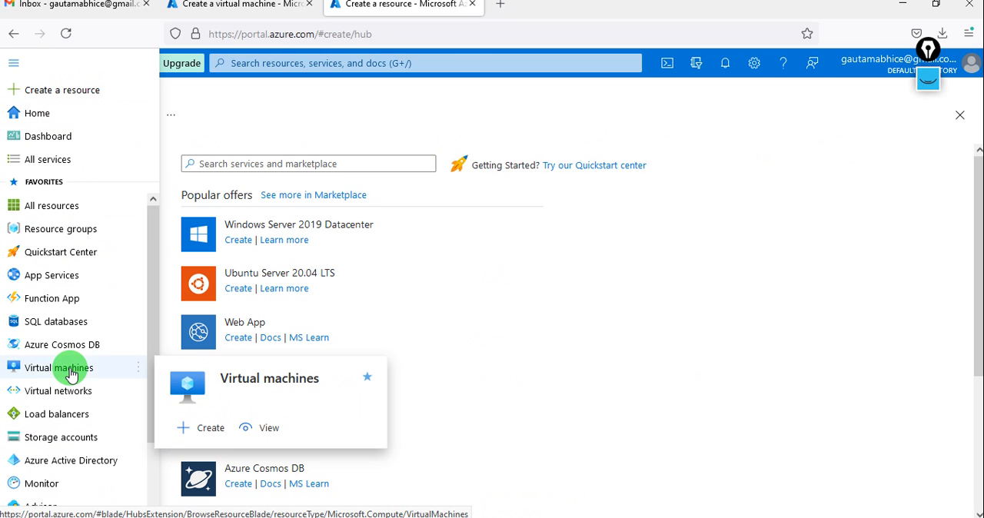
{"action": "left_click", "coordinate": [202, 428]}
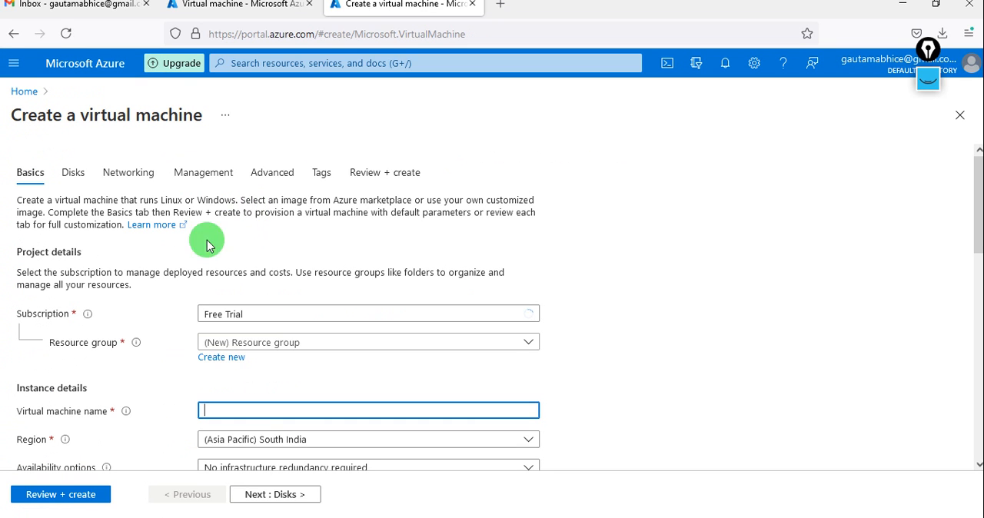
{"action": "scroll", "coordinate": [231, 385], "scroll_direction": "down", "scroll_amount": 1}
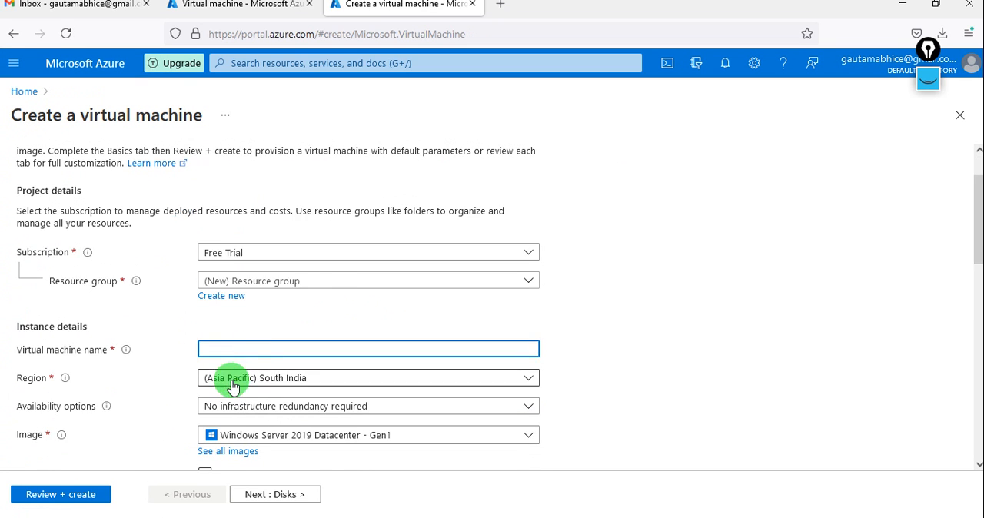
{"action": "left_click", "coordinate": [344, 287]}
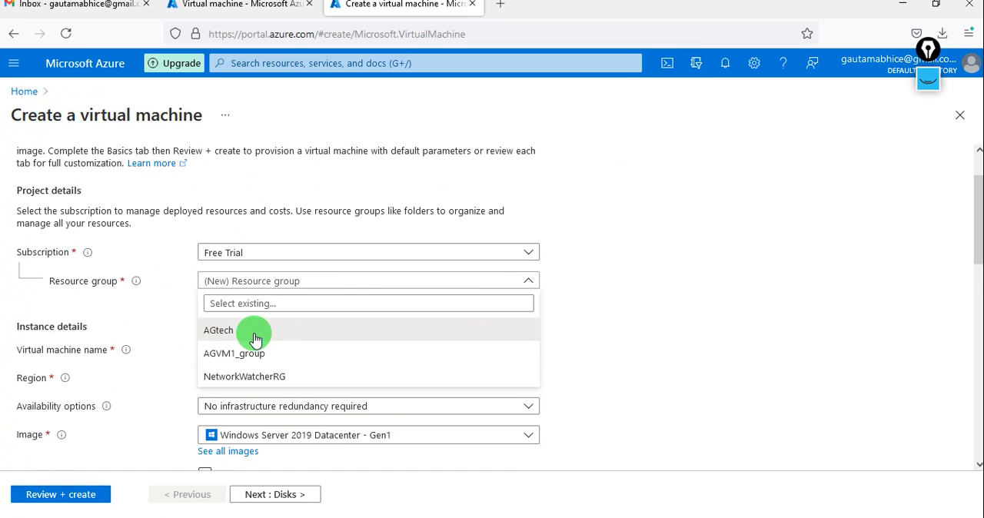
{"action": "left_click", "coordinate": [255, 336]}
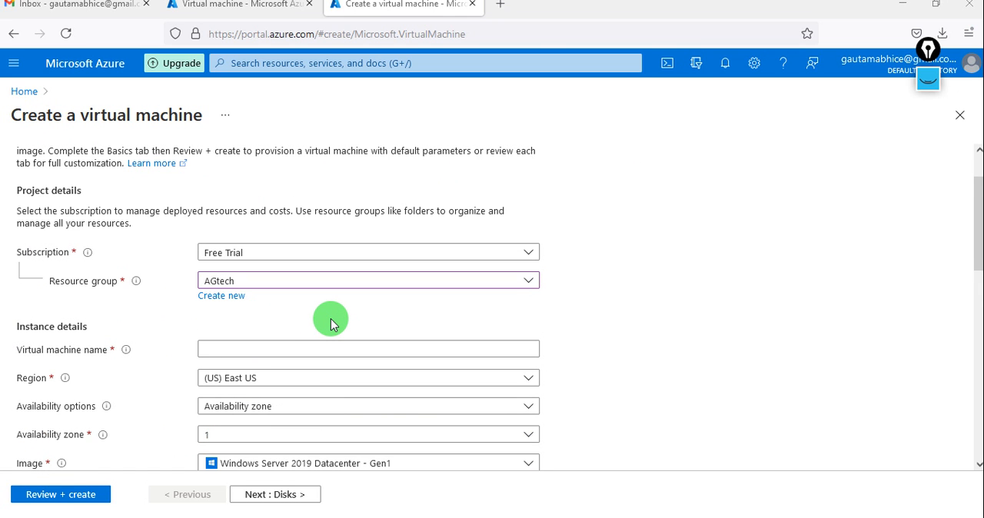
Name the virtual machine AGvm2 and set its availability options to No infrastructure redundancy required
{"action": "scroll", "coordinate": [330, 323], "scroll_direction": "down", "scroll_amount": 2}
{"action": "key", "text": "super+Tab"}
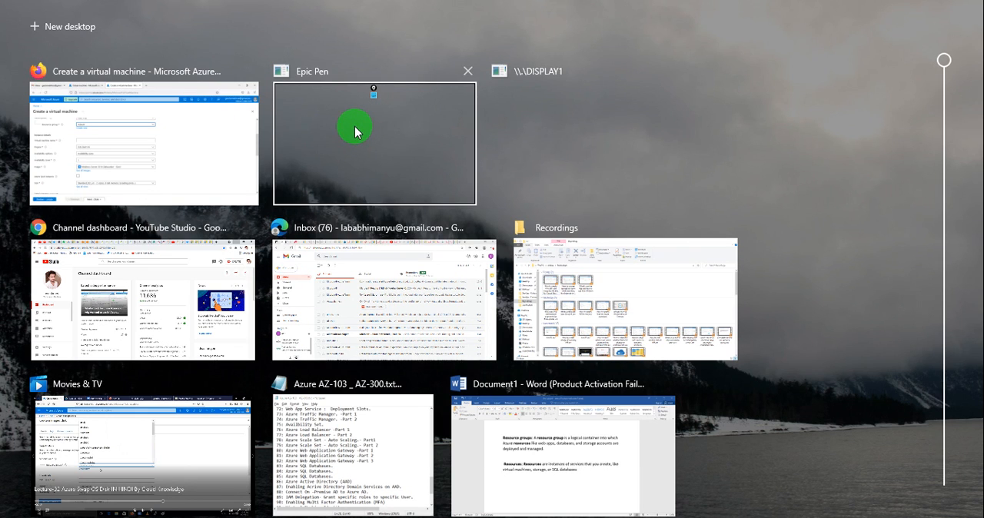
{"action": "left_click", "coordinate": [214, 113]}
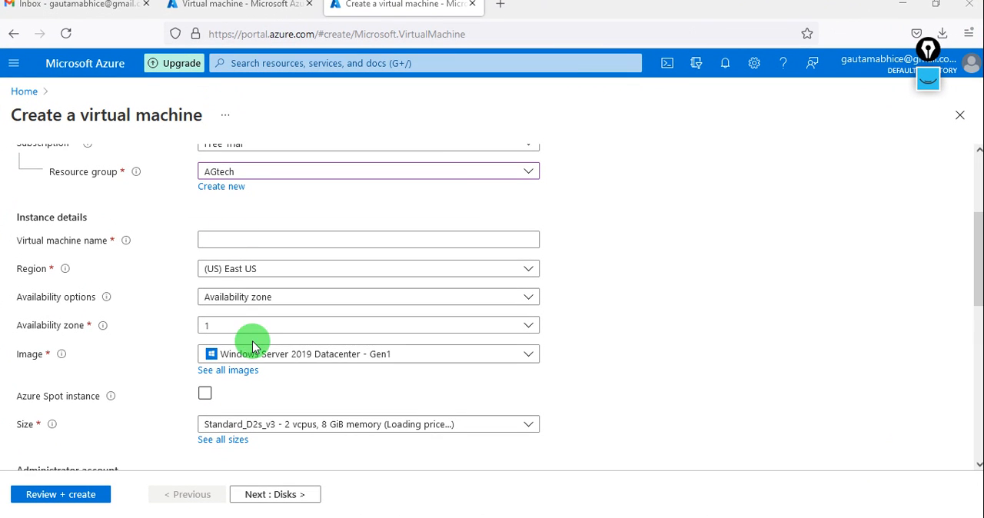
{"action": "left_click", "coordinate": [261, 243]}
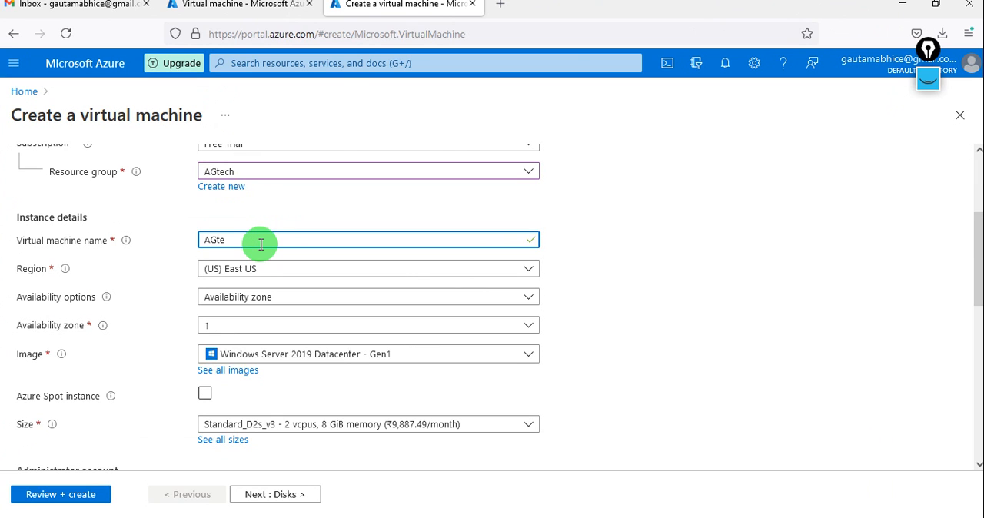
{"action": "type", "text": "vm2"}
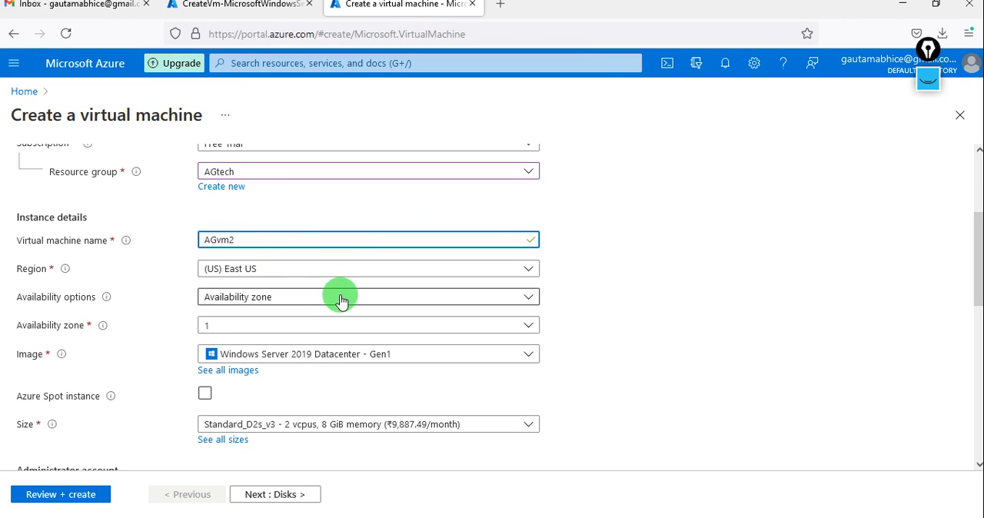
{"action": "left_click", "coordinate": [254, 297]}
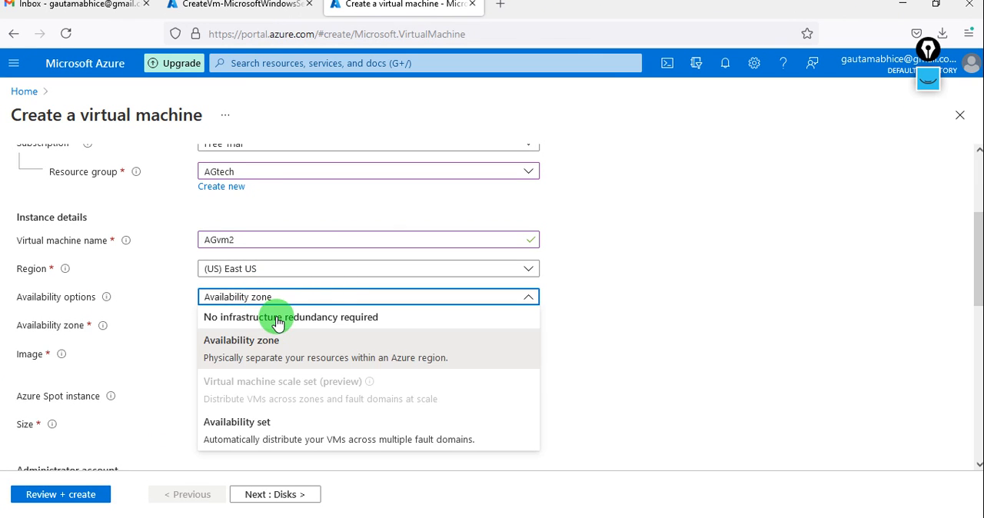
{"action": "left_click", "coordinate": [279, 319]}
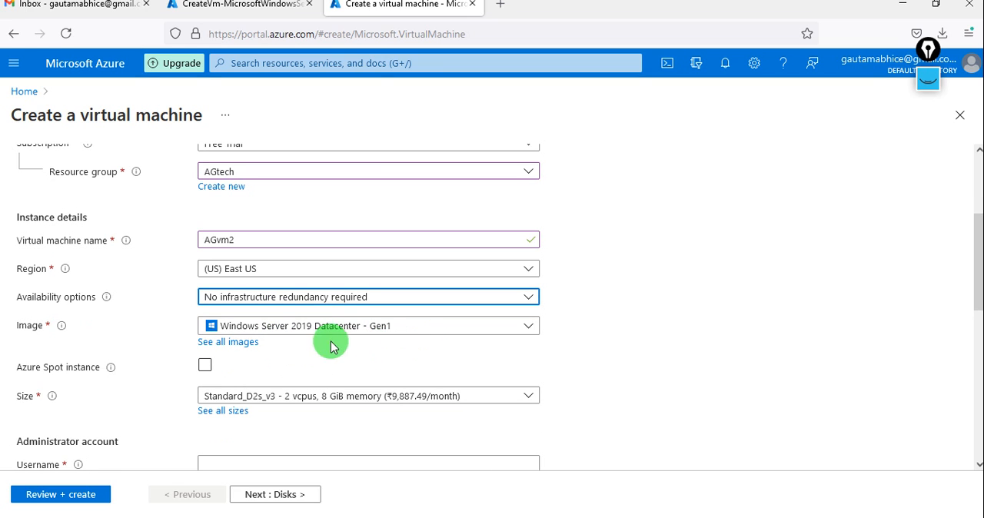
Set the administrator username to Testuser, and enter and confirm the account password
{"action": "scroll", "coordinate": [404, 344], "scroll_direction": "down", "scroll_amount": 2}
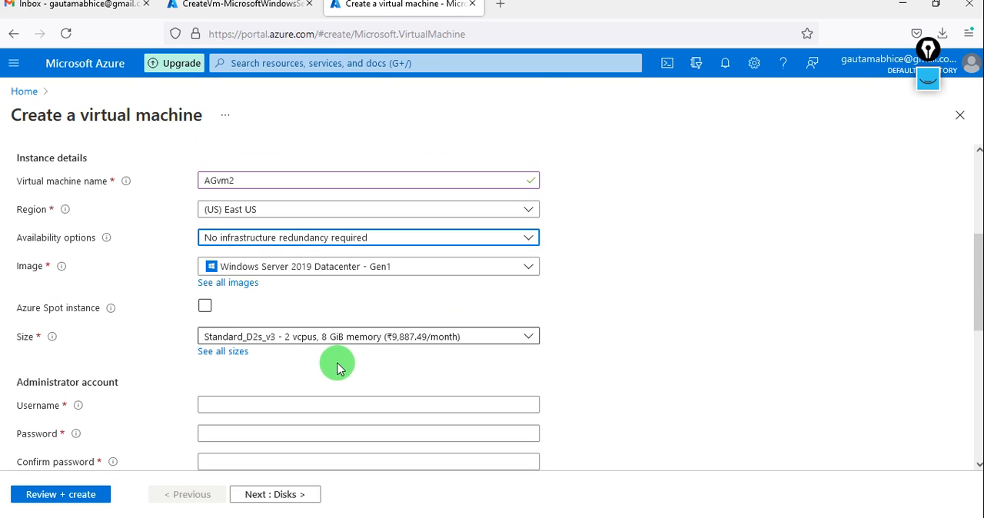
{"action": "scroll", "coordinate": [303, 365], "scroll_direction": "down", "scroll_amount": 3}
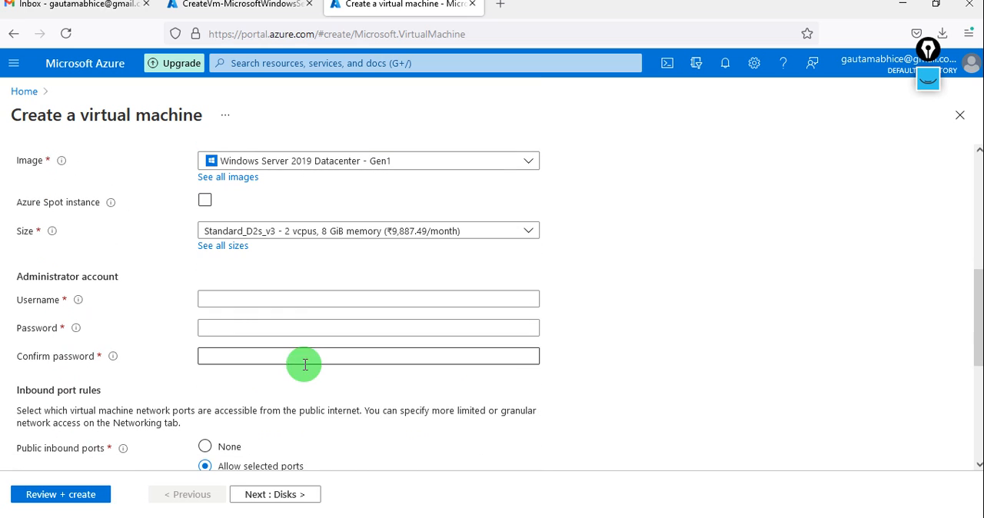
{"action": "left_click", "coordinate": [259, 300]}
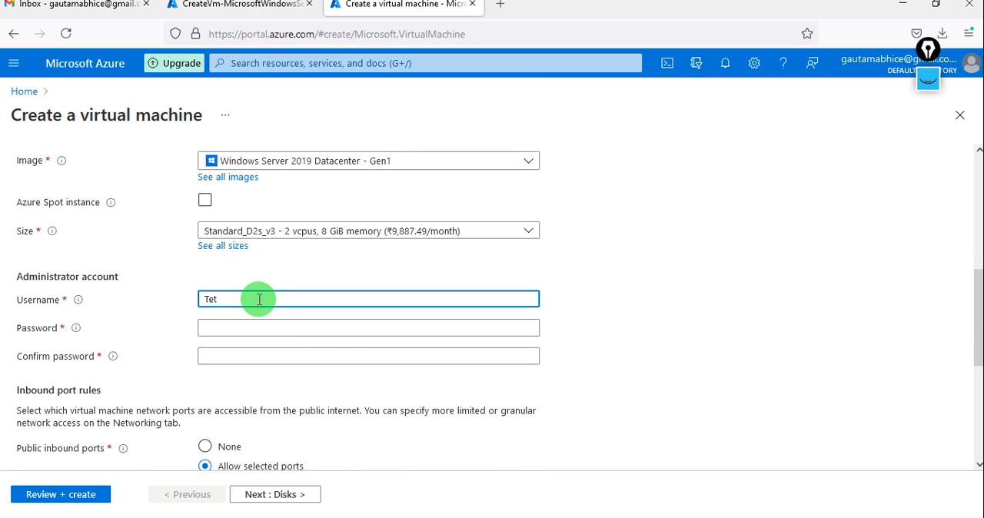
{"action": "type", "text": "Tesy"}
{"action": "key", "text": "BackSpace"}
{"action": "type", "text": "tuse"}
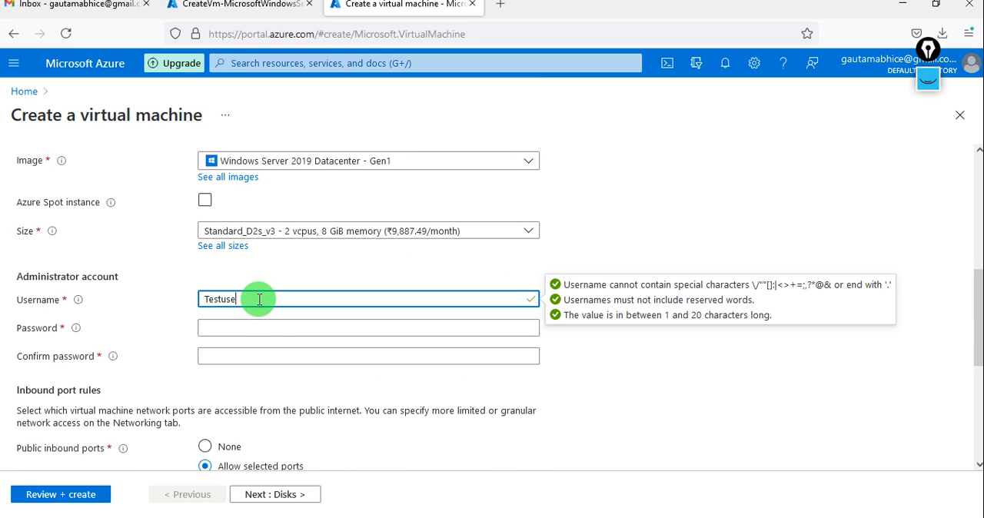
{"action": "type", "text": "r"}
{"action": "key", "text": "Tab"}
{"action": "type", "text": "***"}
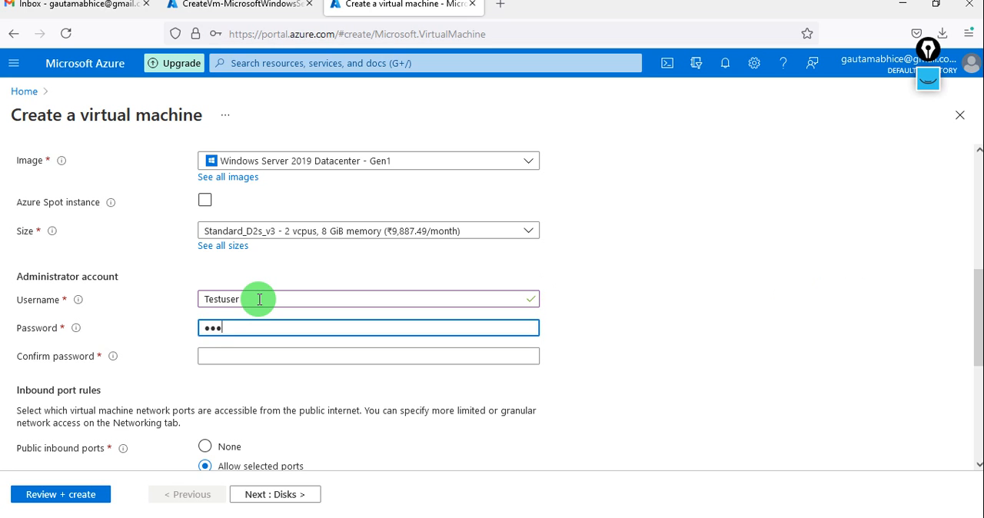
{"action": "type", "text": "*****"}
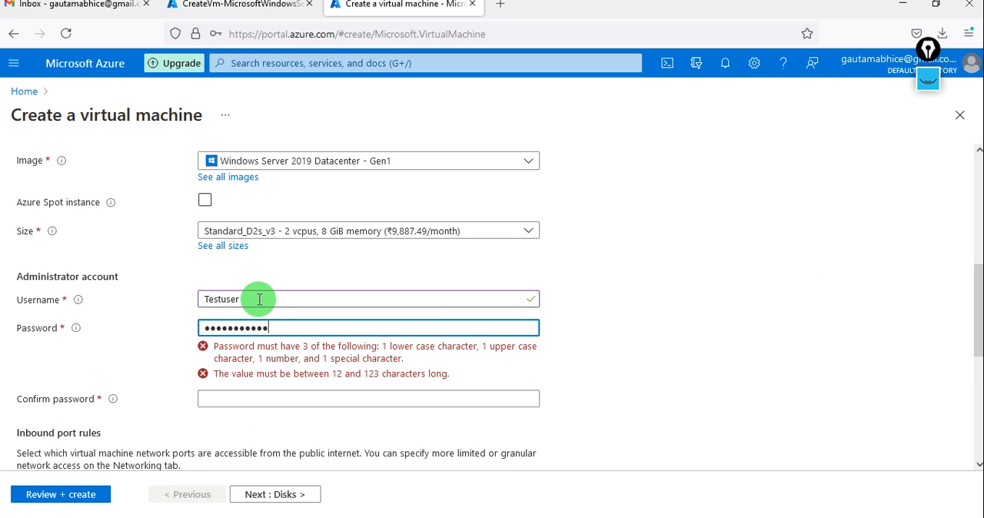
{"action": "key", "text": "Tab"}
{"action": "type", "text": "**"}
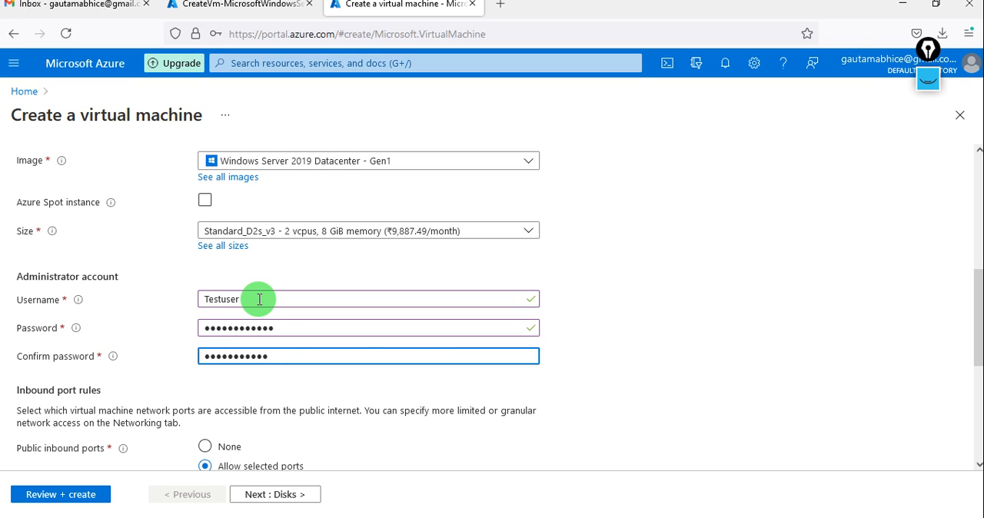
Keep the default port, disk and networking settings for AGvm2 and submit the configuration for validation
{"action": "scroll", "coordinate": [293, 296], "scroll_direction": "down", "scroll_amount": 2}
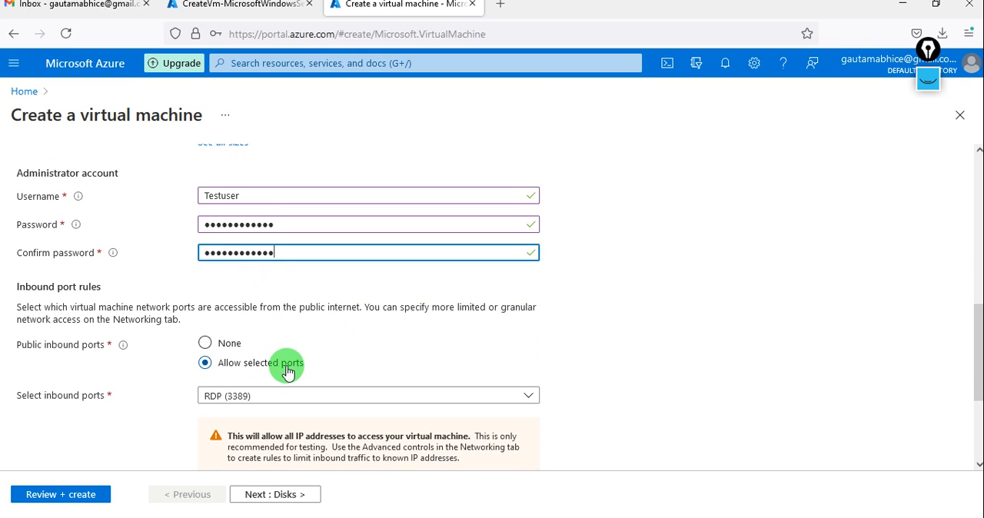
{"action": "scroll", "coordinate": [287, 367], "scroll_direction": "down", "scroll_amount": 2}
{"action": "left_click", "coordinate": [258, 497]}
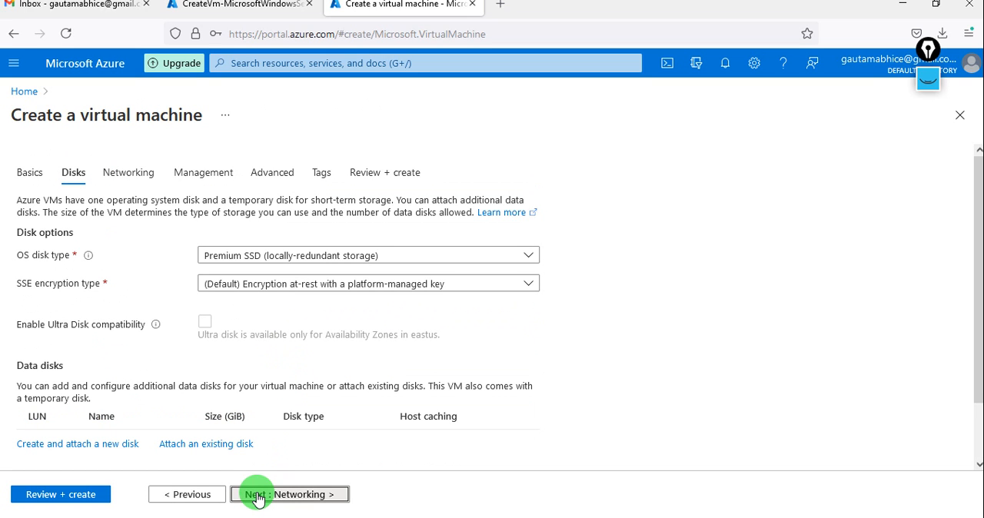
{"action": "left_click", "coordinate": [259, 497]}
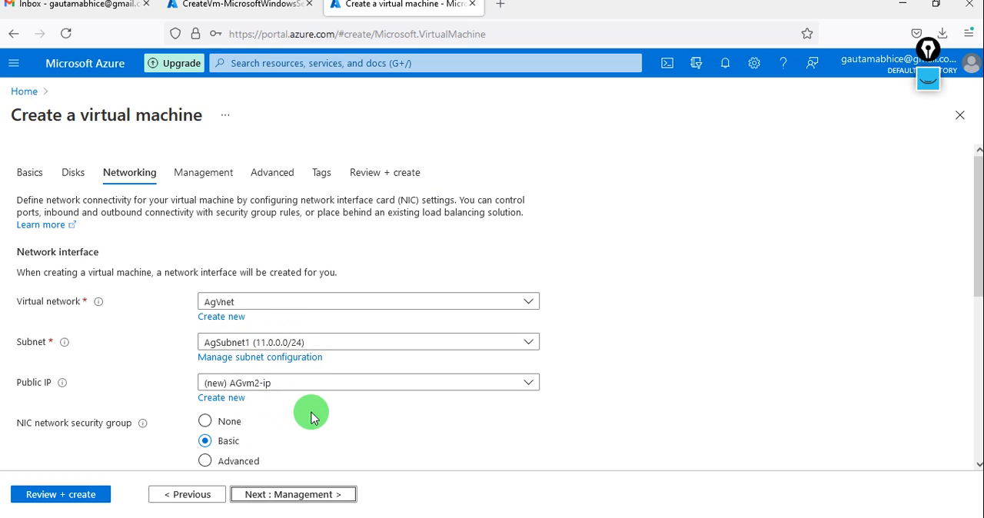
{"action": "scroll", "coordinate": [312, 415], "scroll_direction": "down", "scroll_amount": 5}
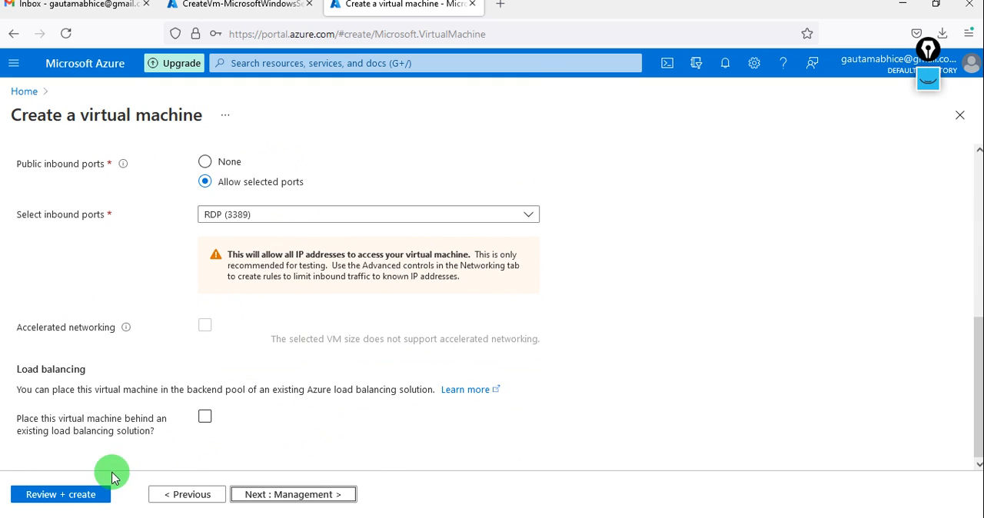
{"action": "left_click", "coordinate": [77, 494]}
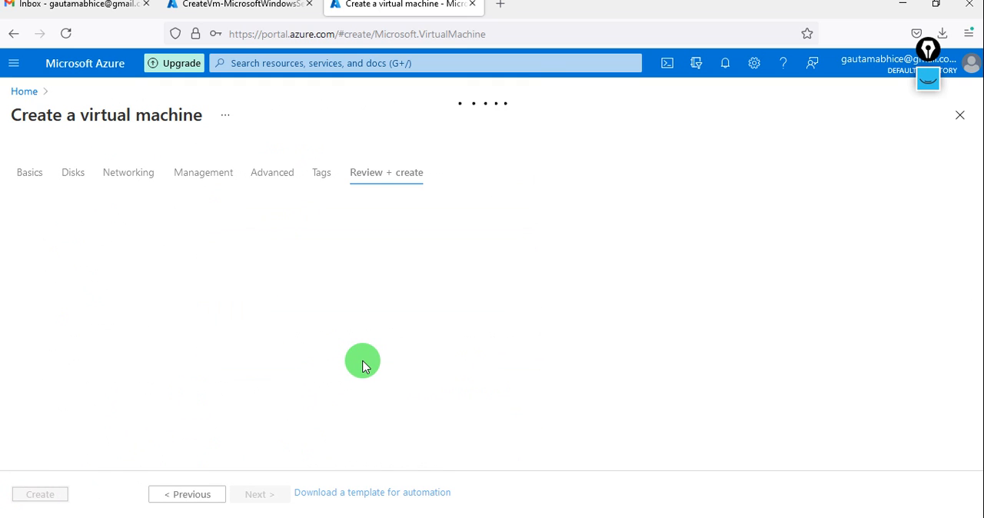
Dismiss the save-login prompt on the AGVM1 deployment page and create the AGvm2 virtual machine
{"action": "left_click", "coordinate": [262, 9]}
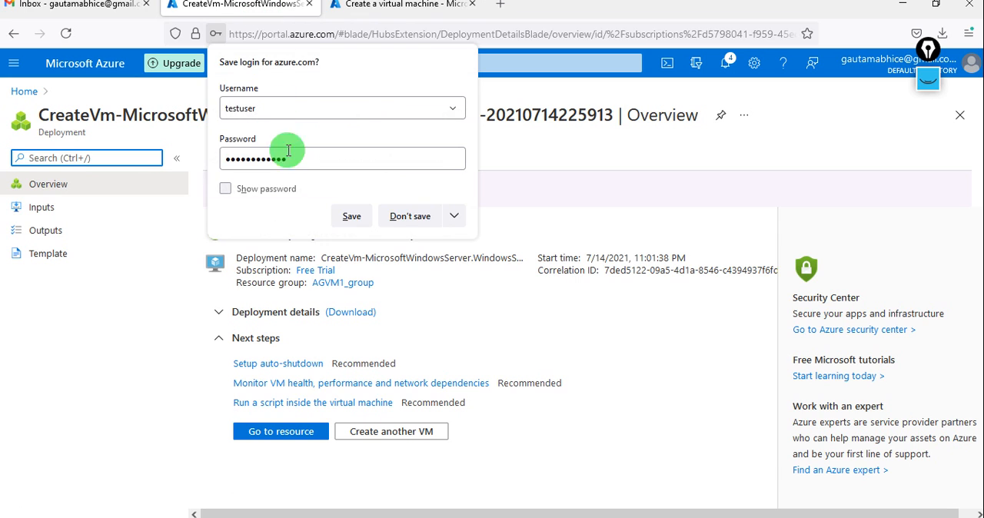
{"action": "left_click", "coordinate": [177, 319]}
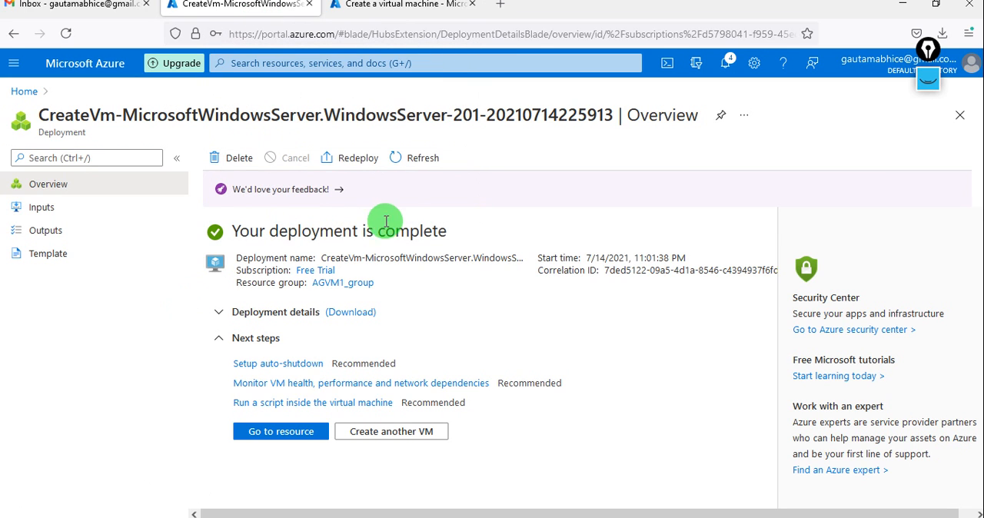
{"action": "left_click", "coordinate": [354, 10]}
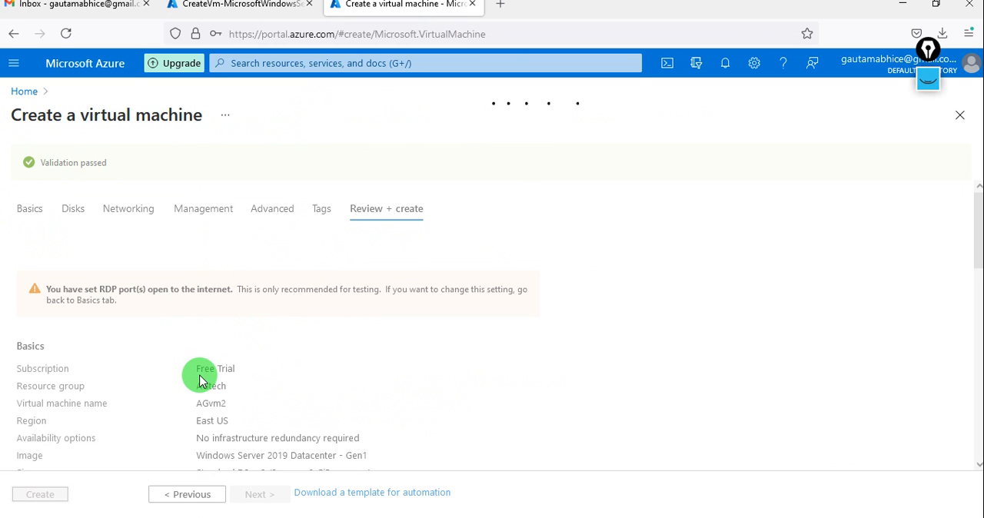
{"action": "left_click", "coordinate": [45, 496]}
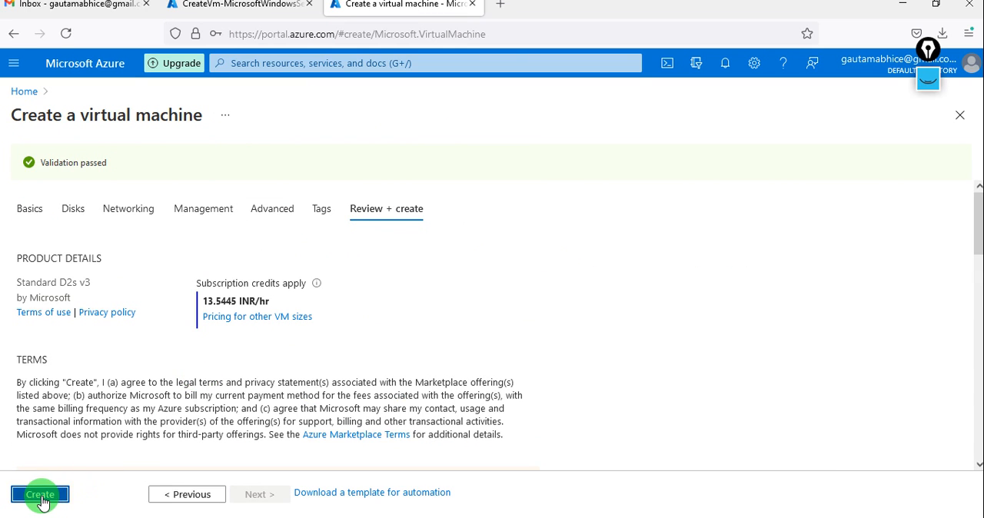
Expand the details of the first virtual machine's deployment and open the AGVM1 resource
{"action": "left_click", "coordinate": [262, 9]}
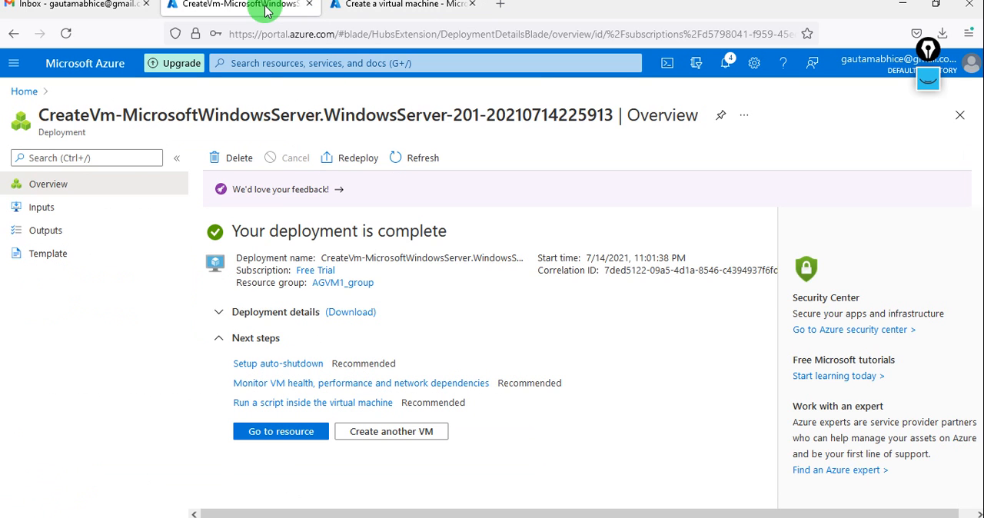
{"action": "left_click", "coordinate": [222, 312]}
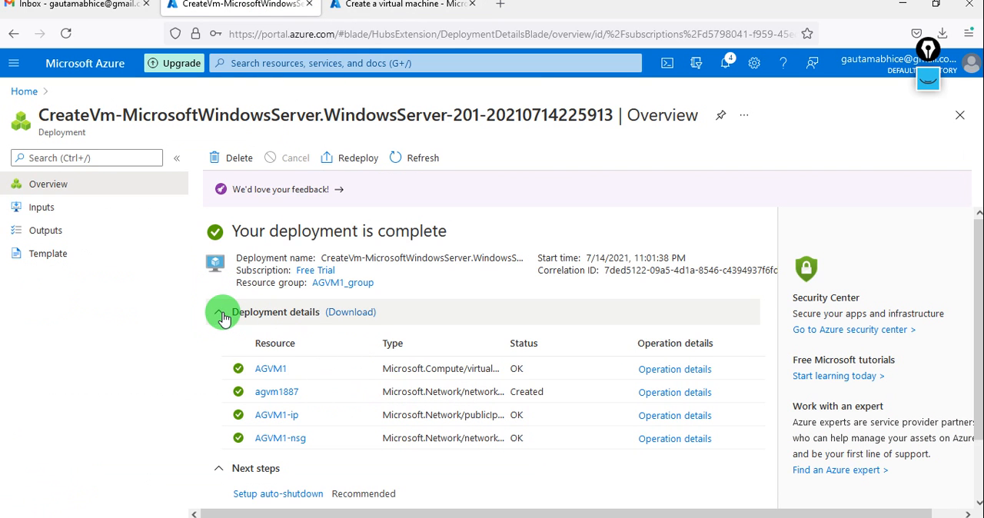
{"action": "left_click", "coordinate": [274, 372]}
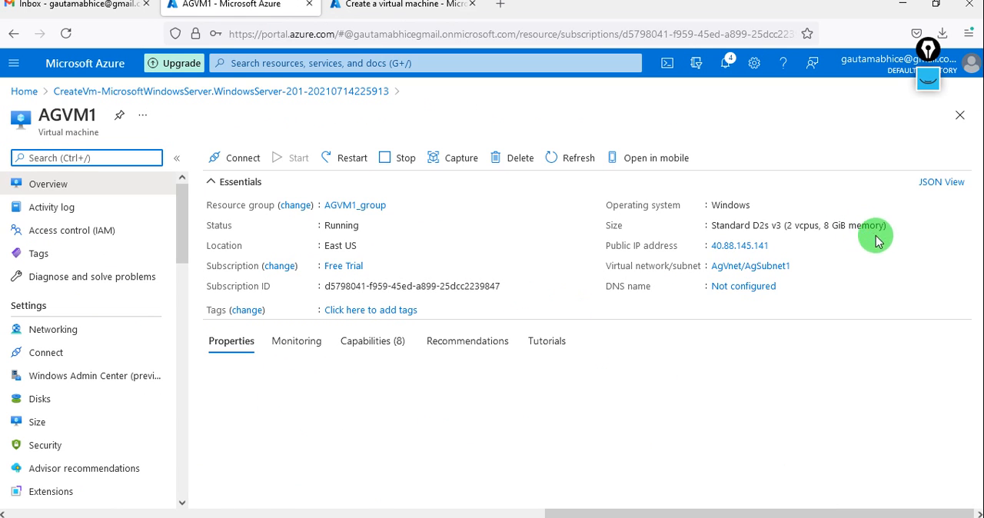
Copy AGVM1's public IP address and start a Remote Desktop connection to 40.88.145.141
{"action": "left_click", "coordinate": [772, 247]}
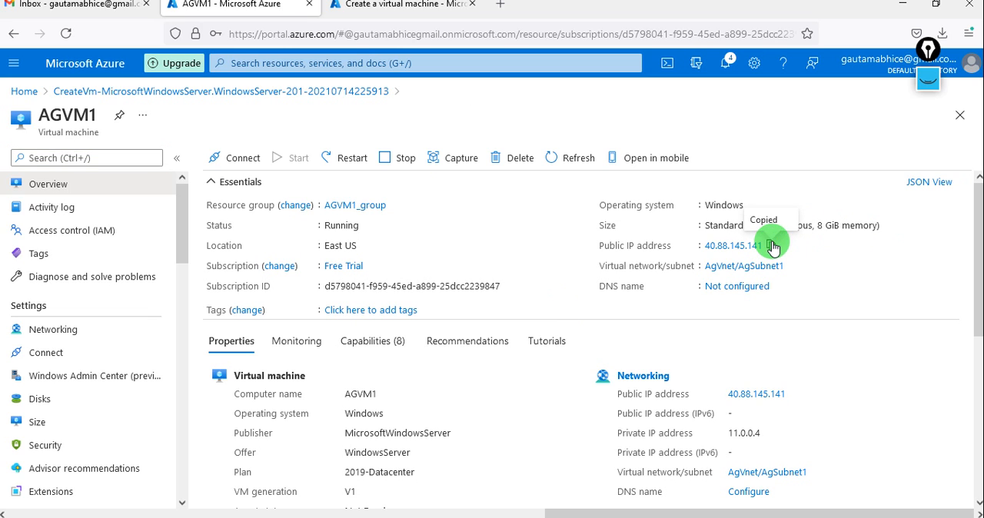
{"action": "key", "text": "super+r"}
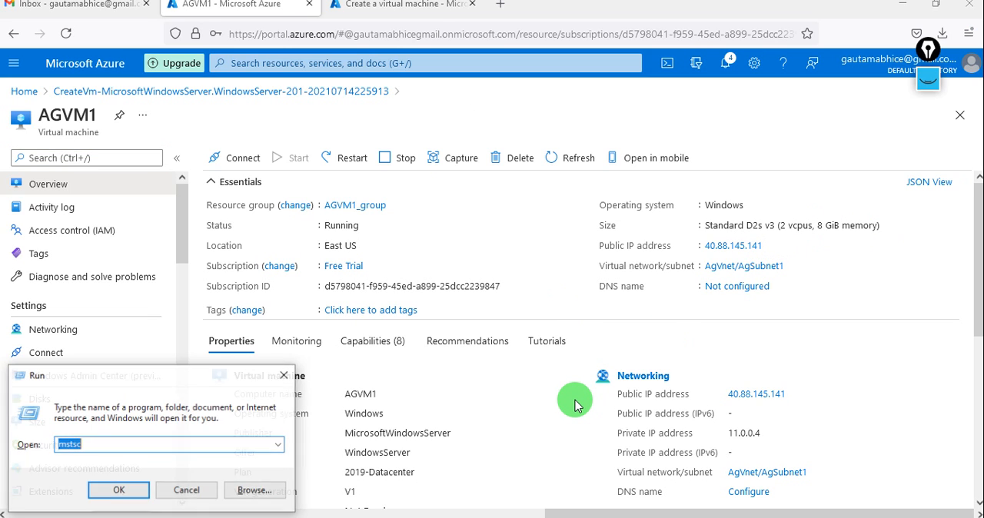
{"action": "key", "text": "Return"}
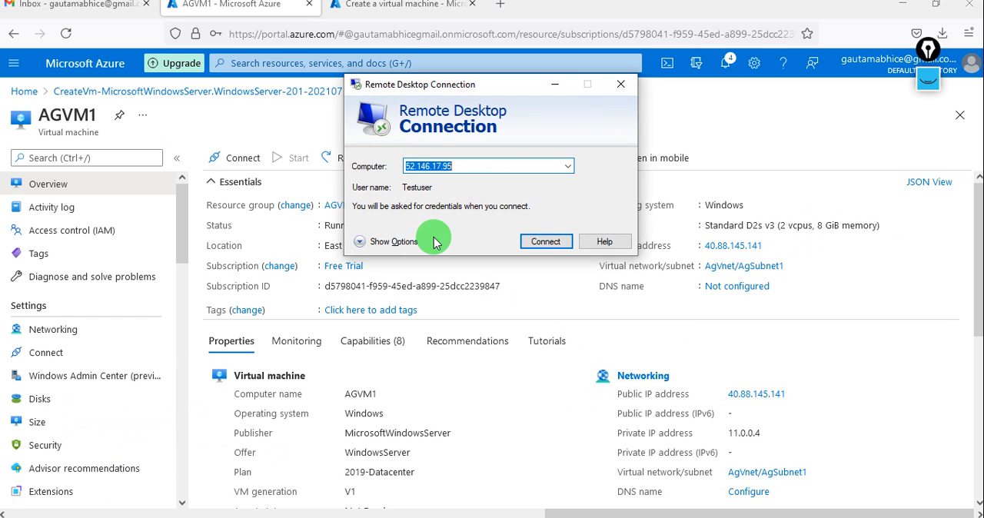
{"action": "key", "text": "ctrl+v"}
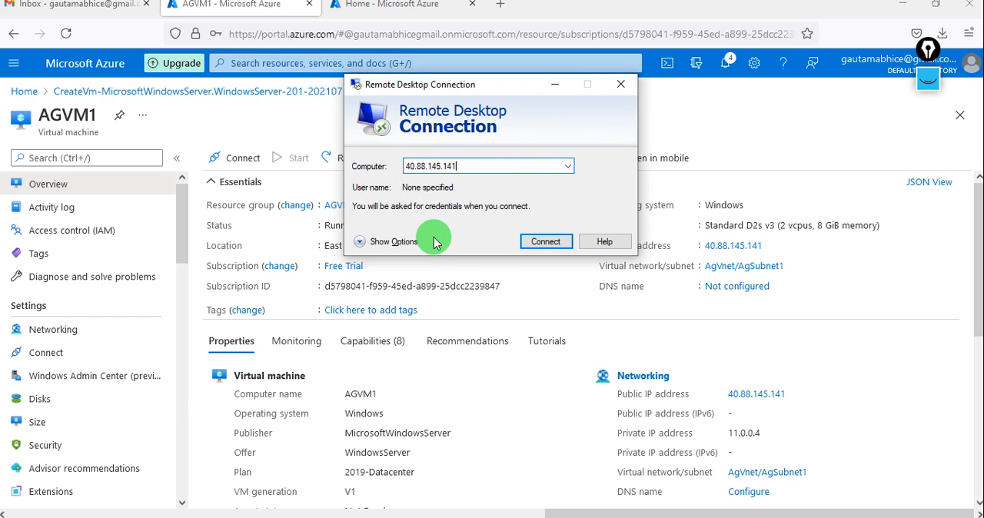
{"action": "left_click", "coordinate": [528, 241]}
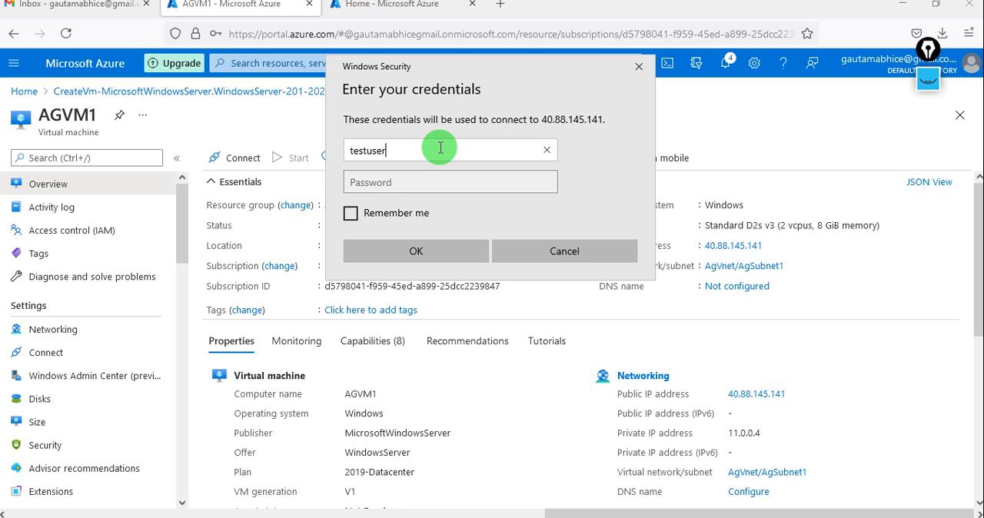
Sign in to AGVM1 as testuser with the account password and accept the untrusted certificate
{"action": "key", "text": "Tab"}
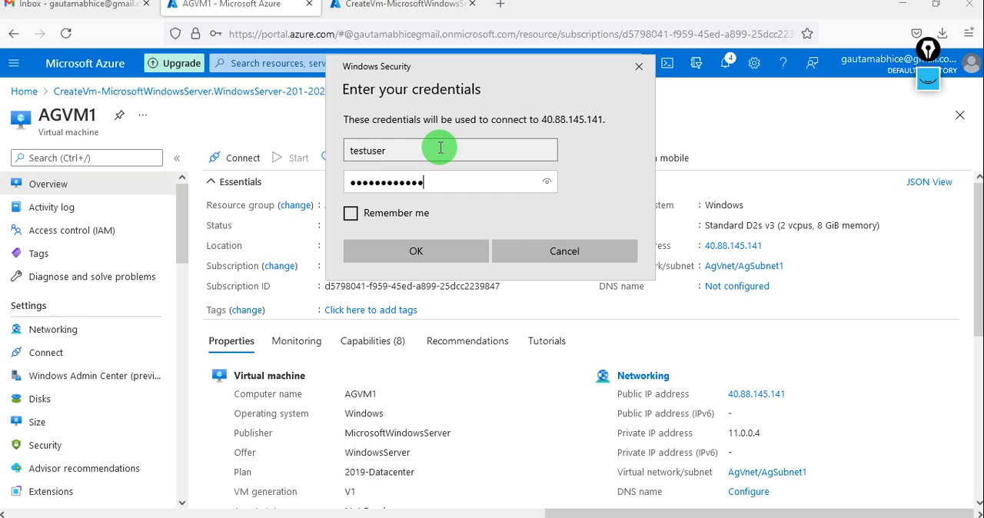
{"action": "key", "text": "Return"}
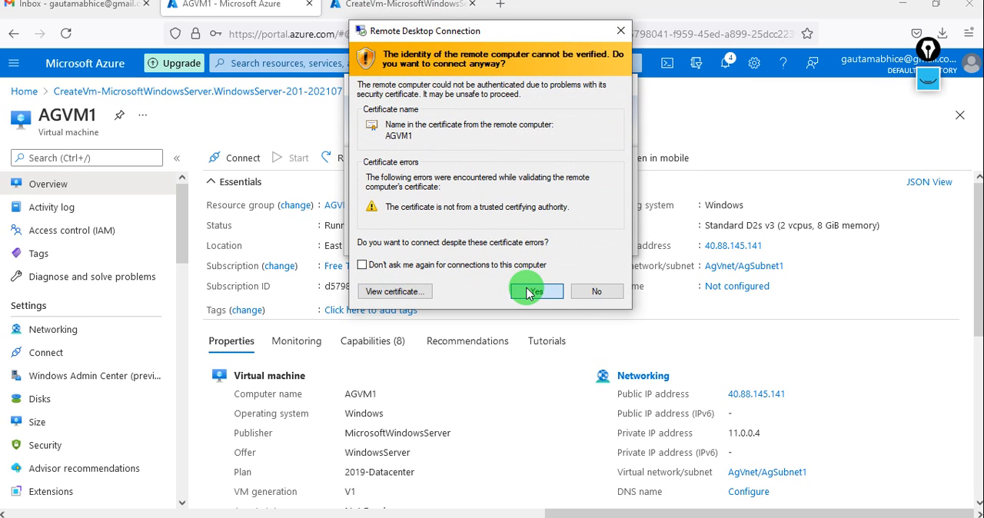
{"action": "left_click", "coordinate": [531, 292]}
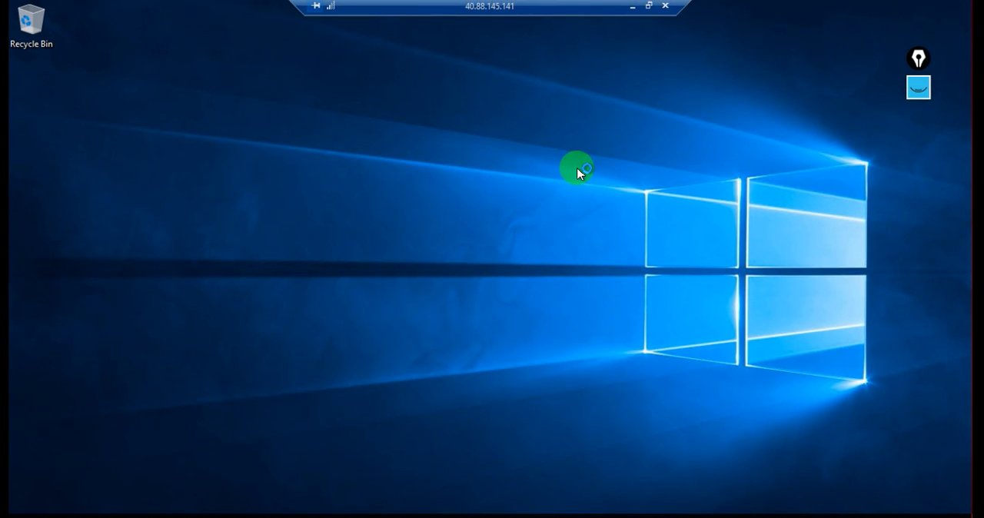
Refresh AGVM1's desktop, allow the PC to be discoverable on the network, and minimize the remote session
{"action": "right_click", "coordinate": [467, 171]}
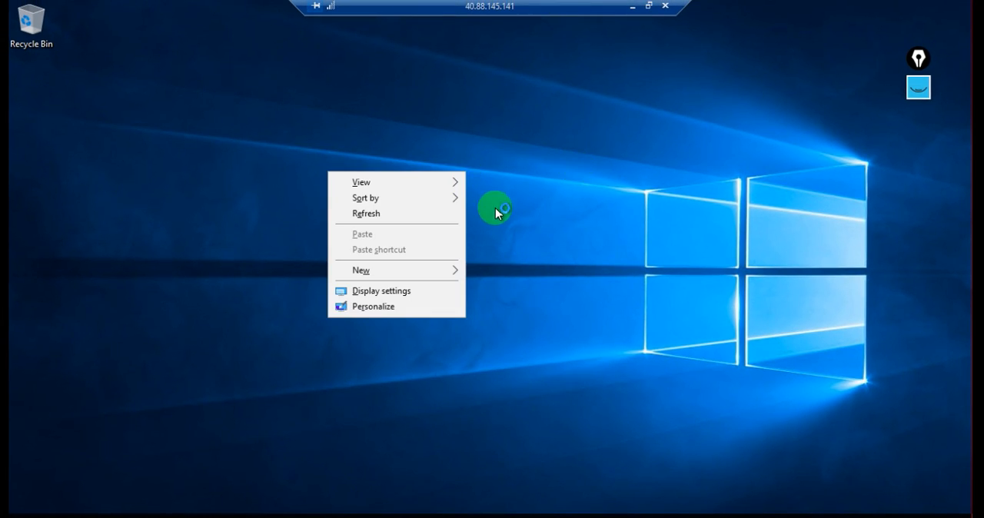
{"action": "left_click", "coordinate": [434, 217]}
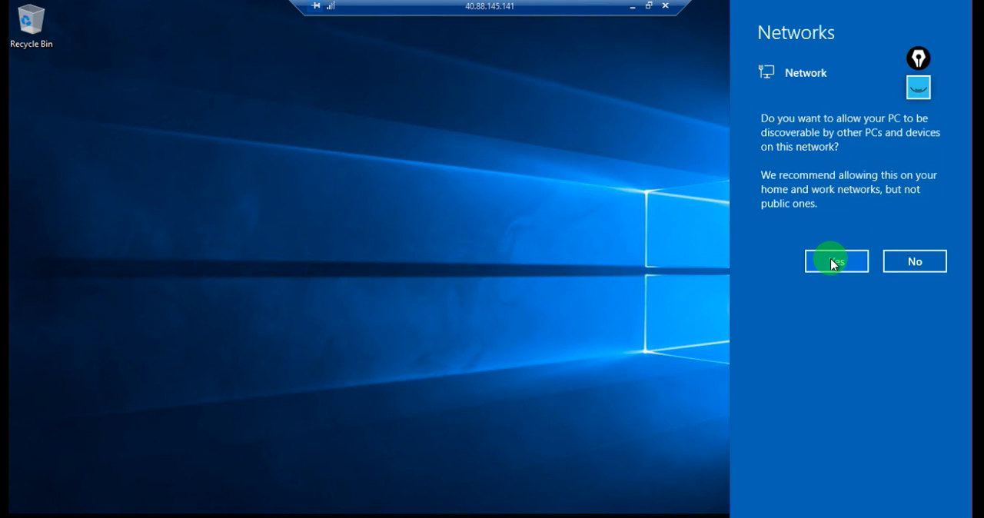
{"action": "left_click", "coordinate": [833, 263]}
{"action": "left_click", "coordinate": [833, 262]}
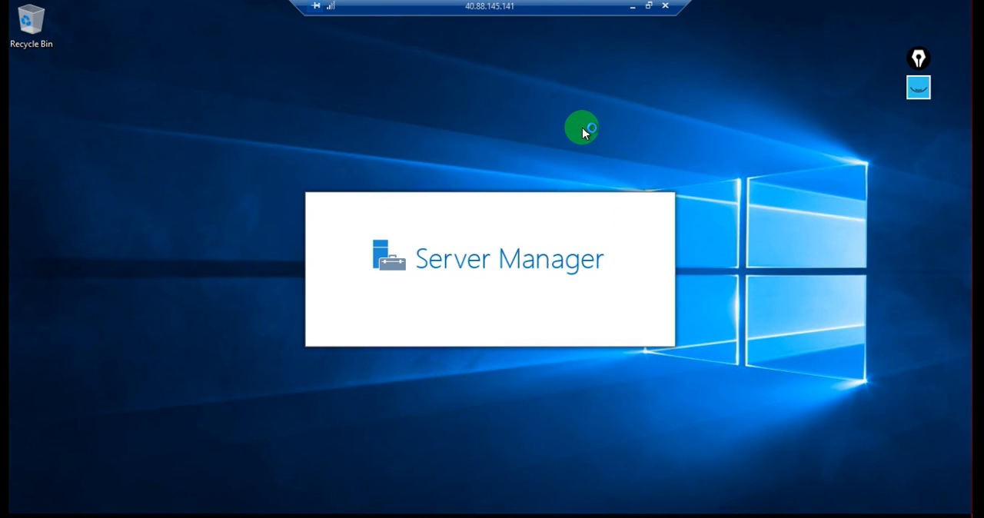
{"action": "left_click", "coordinate": [634, 9]}
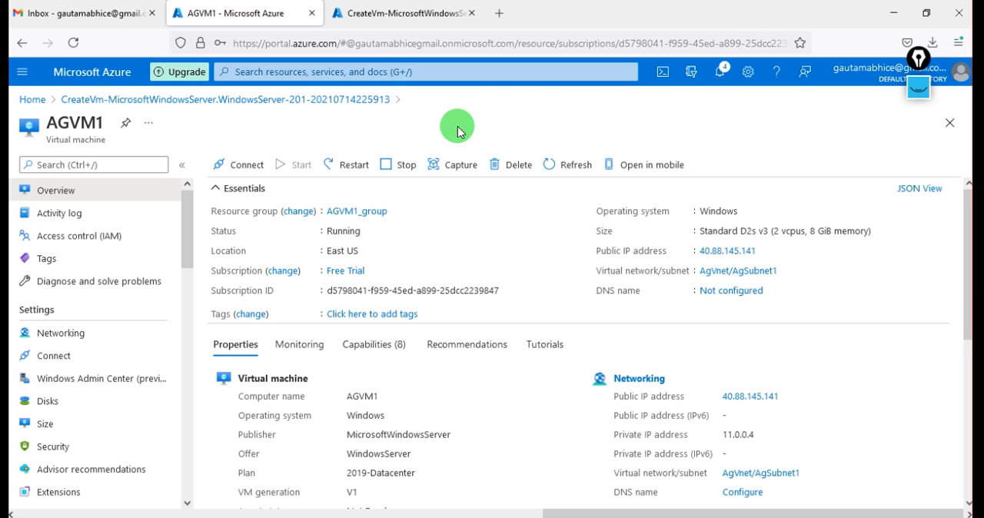
Check the AGvm2 deployment, dismissing its save-login prompt, and open AGvm2 from the Azure virtual machines list
{"action": "left_click", "coordinate": [386, 14]}
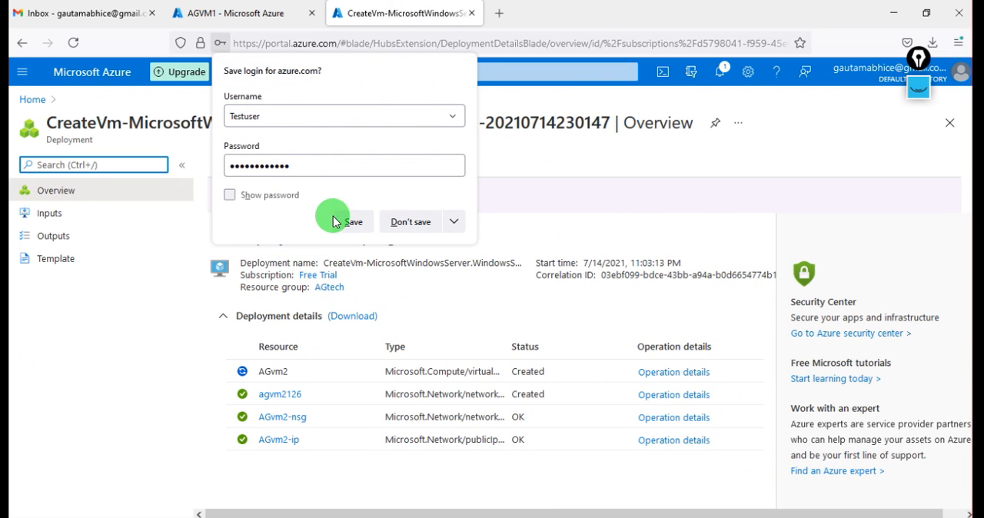
{"action": "left_click", "coordinate": [319, 252]}
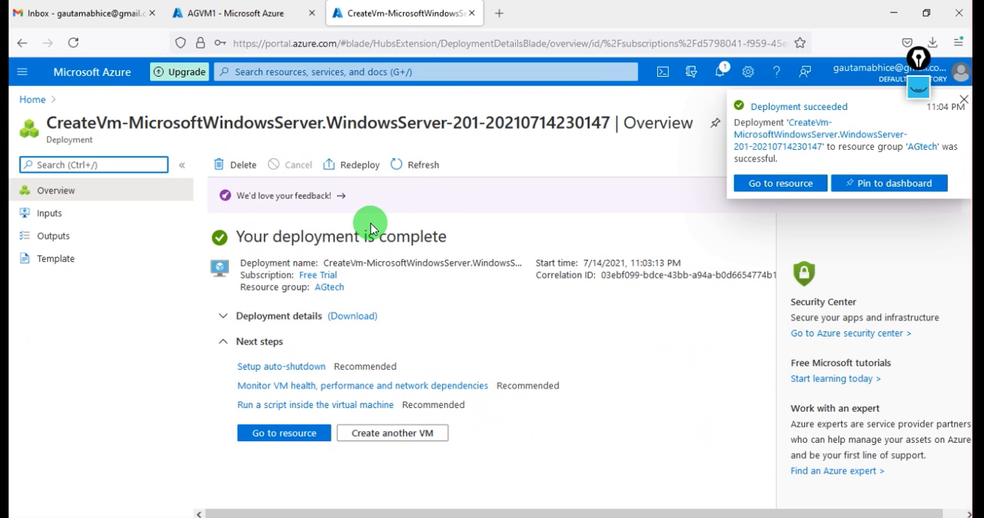
{"action": "left_click", "coordinate": [257, 13]}
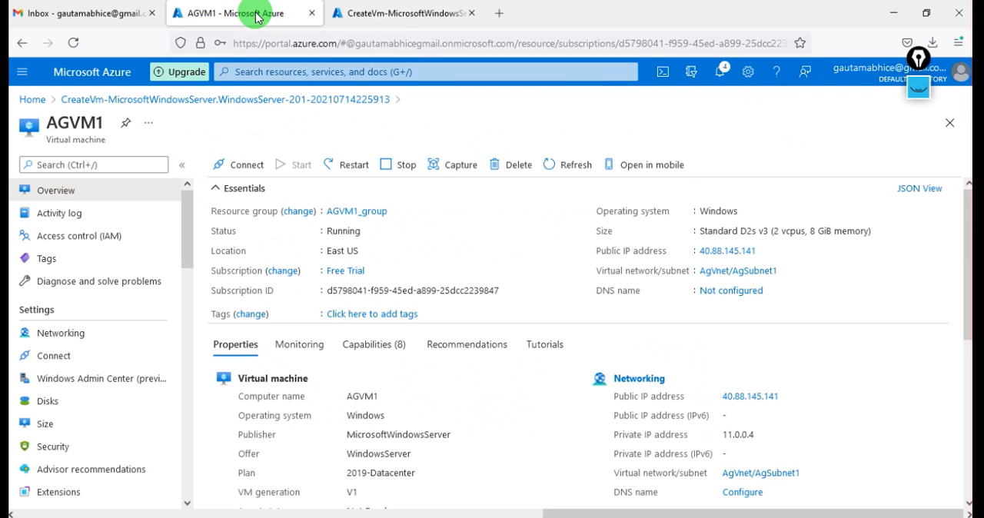
{"action": "left_click", "coordinate": [36, 100]}
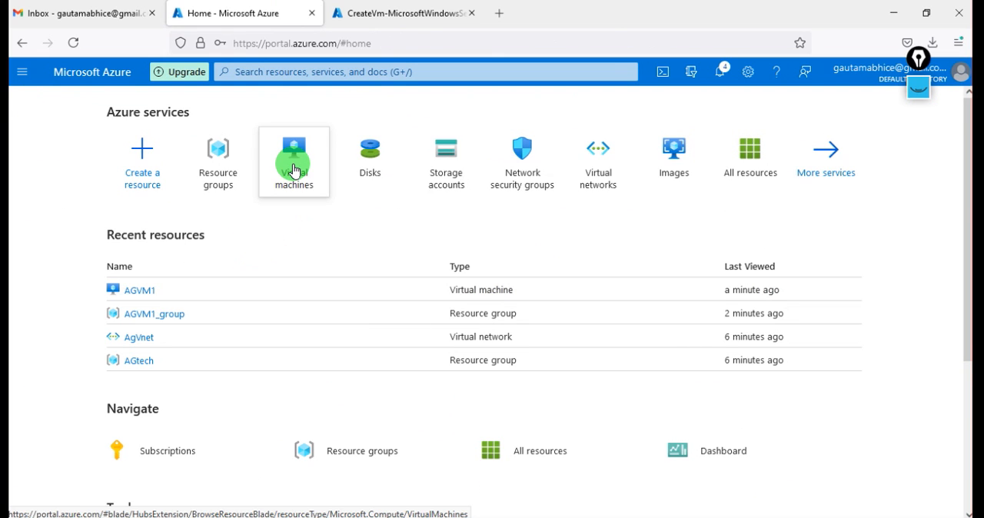
{"action": "left_click", "coordinate": [293, 170]}
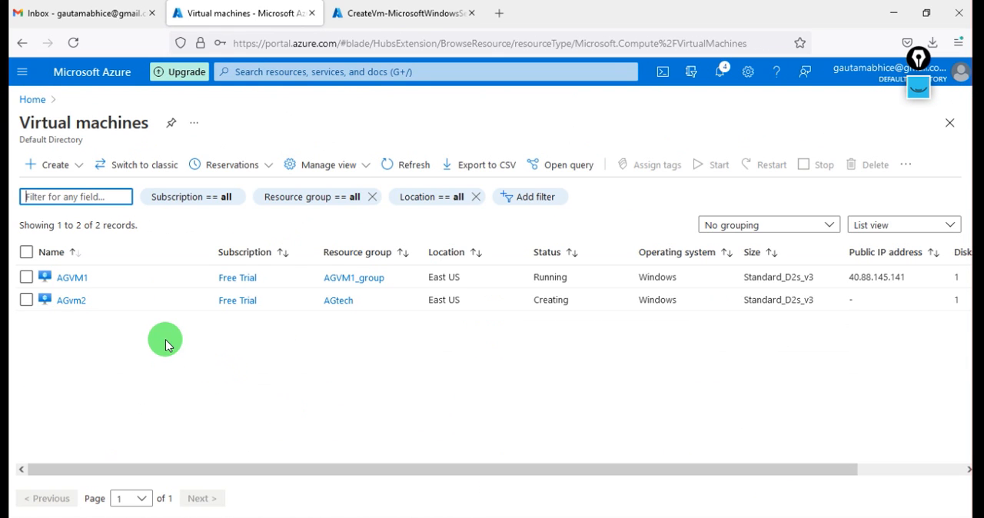
{"action": "left_click", "coordinate": [72, 300]}
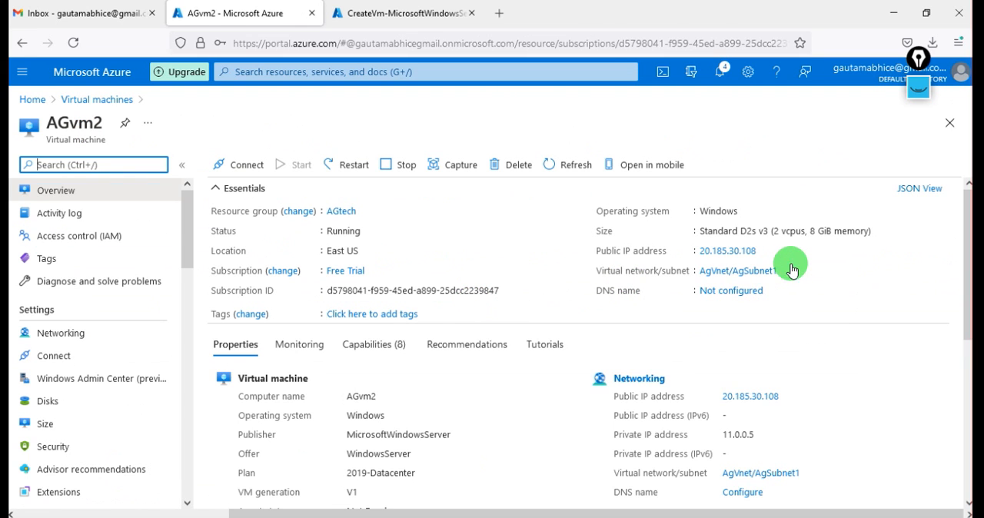
Copy AGvm2's public IP address and start a new Remote Desktop connection to 20.185.30.108
{"action": "mouse_move", "coordinate": [768, 257]}
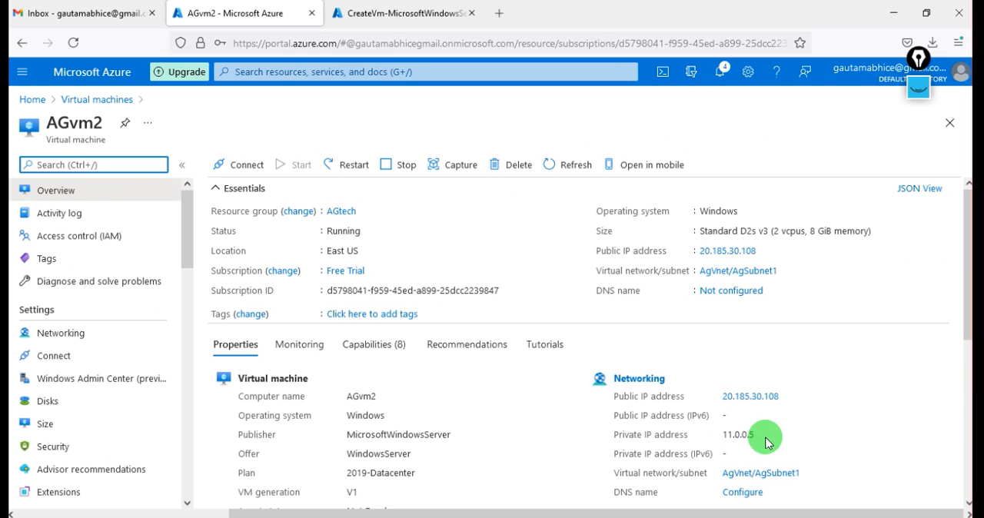
{"action": "left_click", "coordinate": [765, 254]}
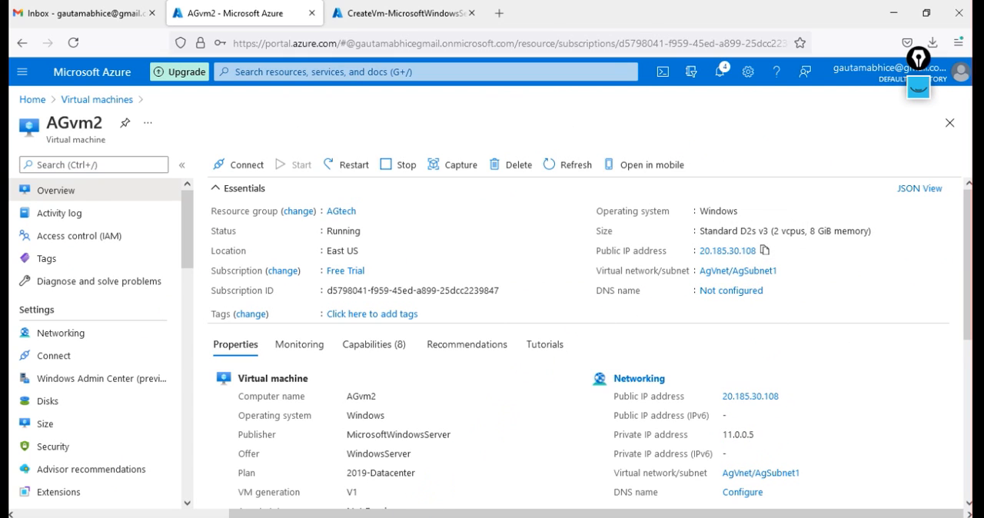
{"action": "right_click", "coordinate": [428, 514]}
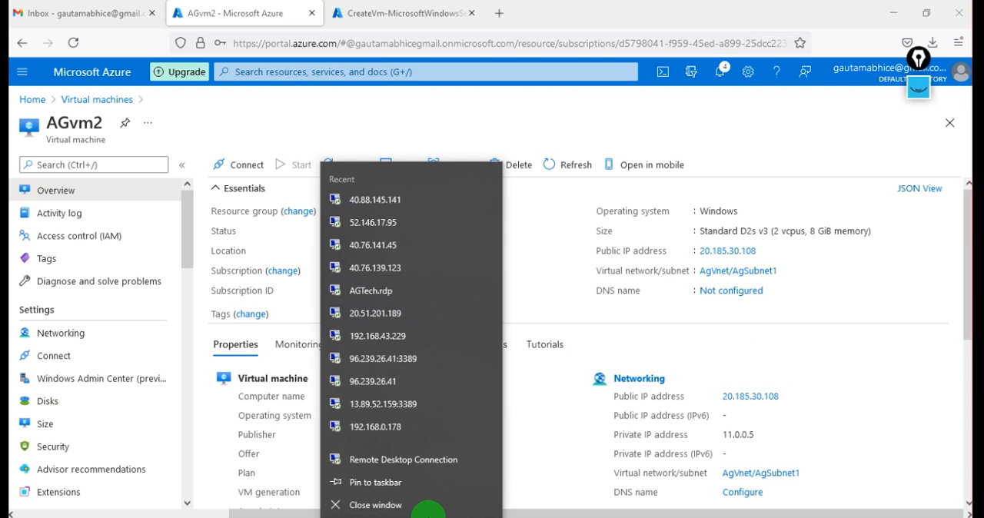
{"action": "left_click", "coordinate": [406, 459]}
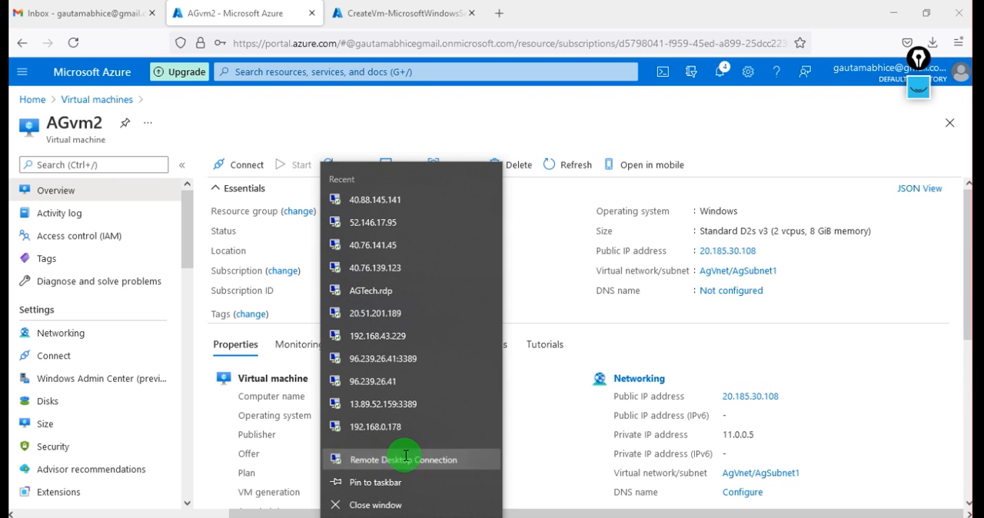
{"action": "key", "text": "ctrl+v"}
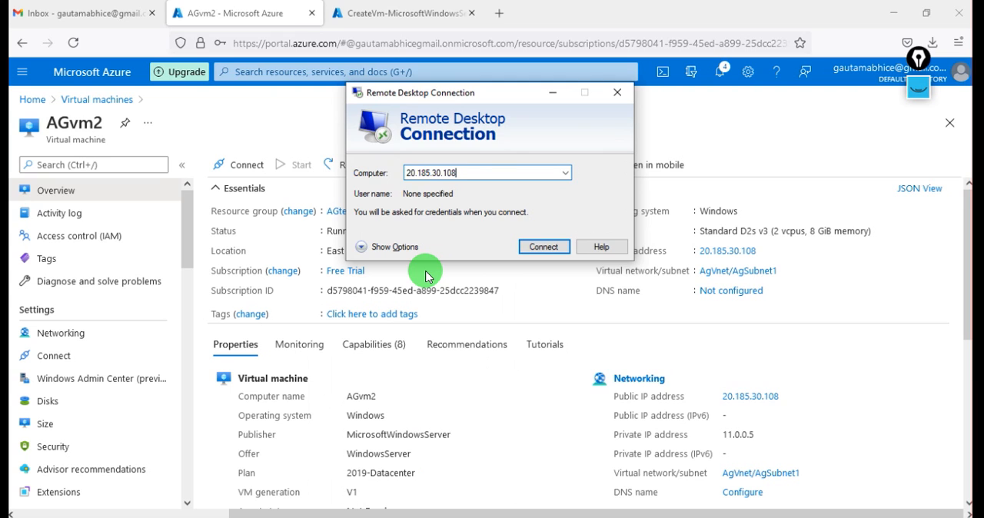
{"action": "key", "text": "Return"}
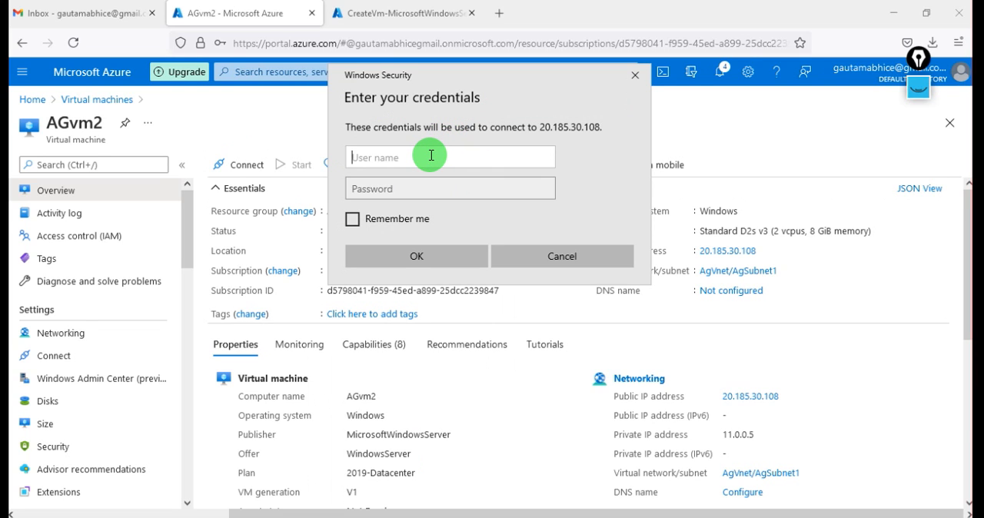
Sign in to AGvm2 as testuser with the account password and accept the certificate warning
{"action": "type", "text": "testuser"}
{"action": "key", "text": "Tab"}
{"action": "type", "text": "••"}
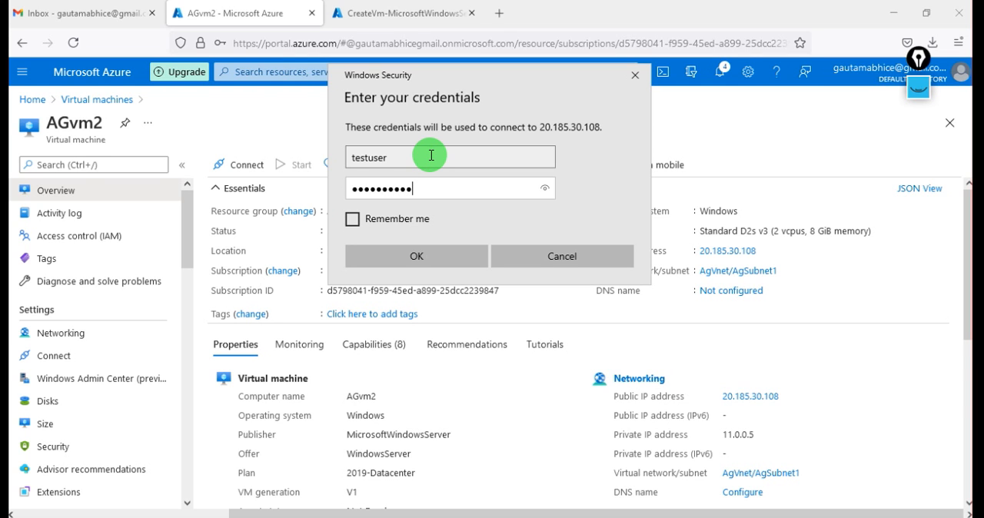
{"action": "type", "text": "••••••••••"}
{"action": "key", "text": "Return"}
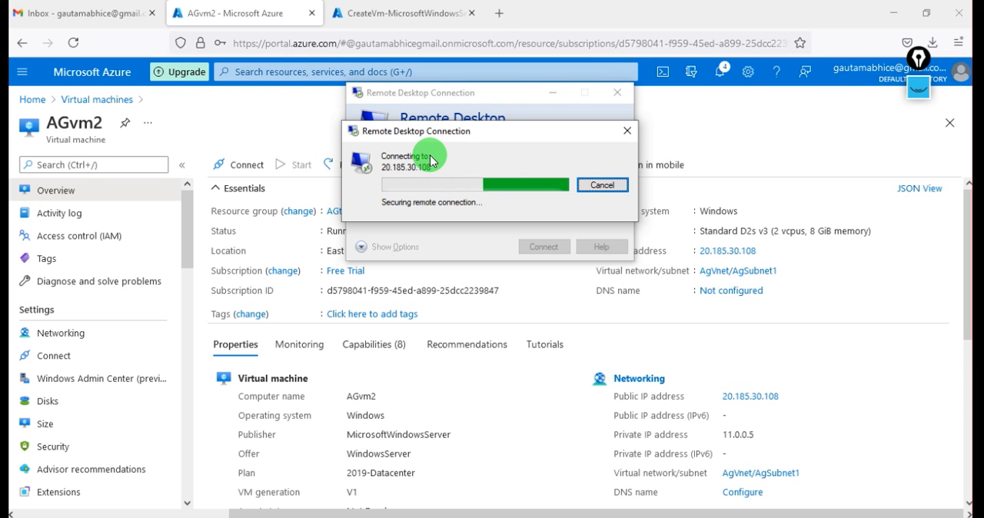
{"action": "left_click", "coordinate": [531, 295]}
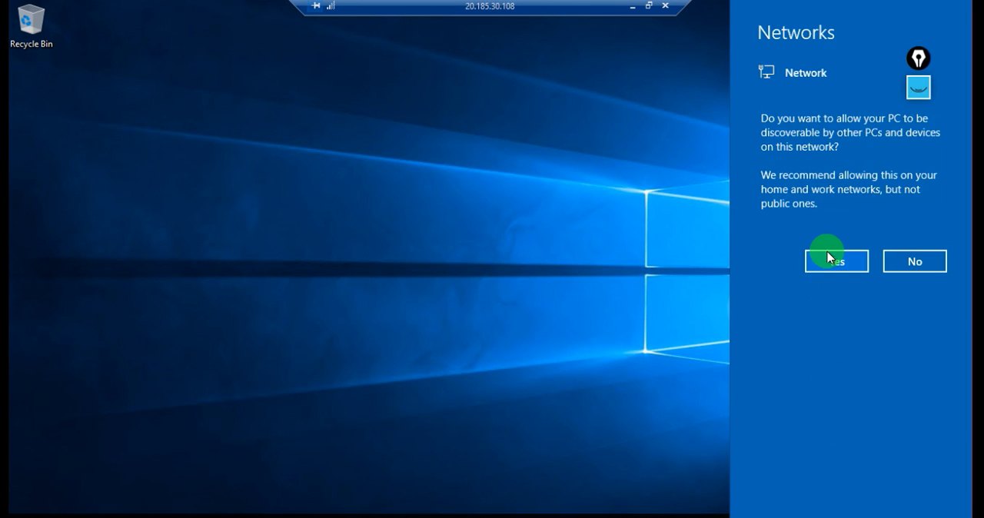
Allow AGvm2 to be discoverable on the network and open a Command Prompt there
{"action": "left_click", "coordinate": [829, 258]}
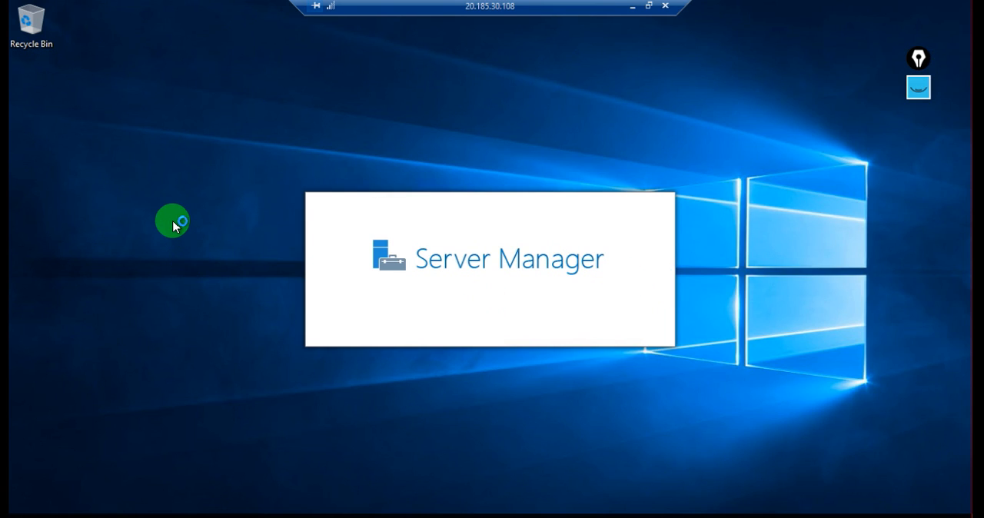
{"action": "key", "text": "super+r"}
{"action": "type", "text": "cmd"}
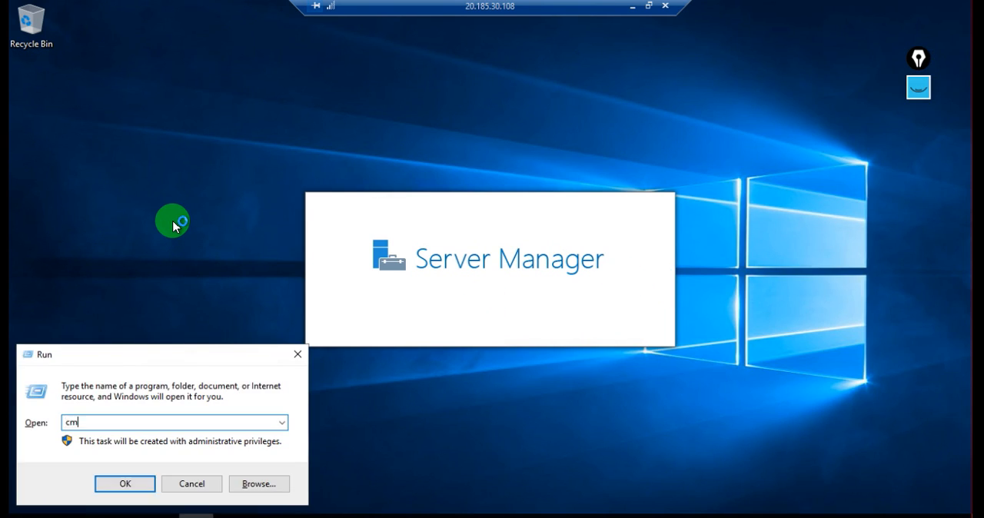
{"action": "key", "text": "Return"}
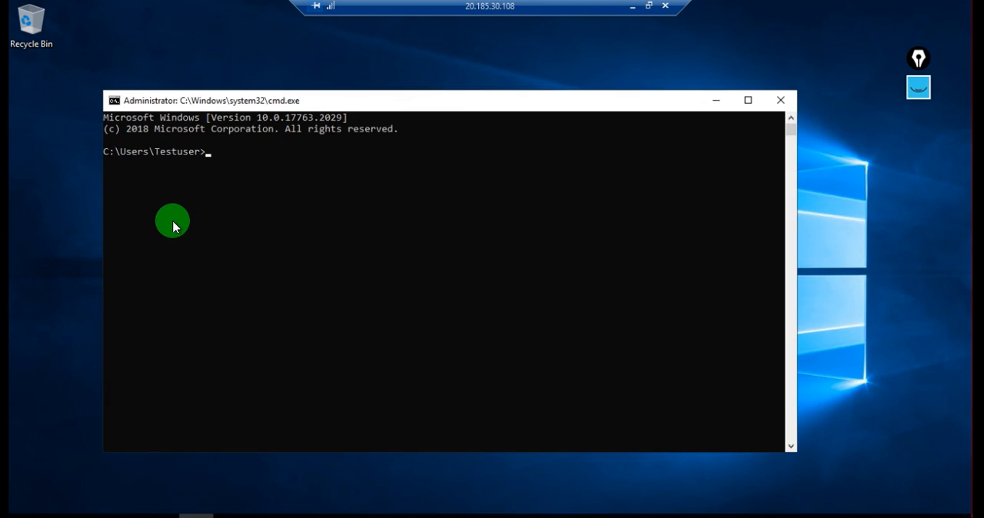
Ping AGVM1's private IP address 11.0.0.4 from AGvm2
{"action": "type", "text": "ping "}
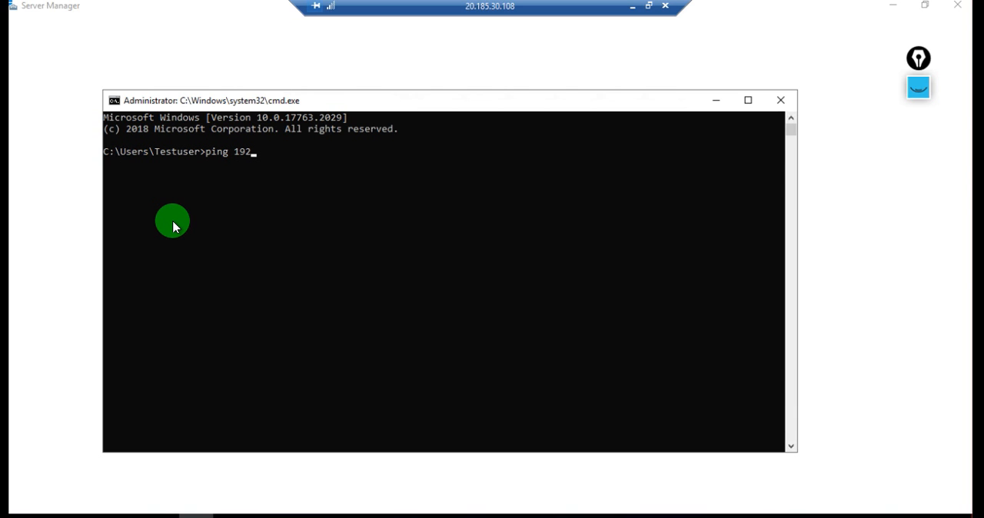
{"action": "type", "text": "19"}
{"action": "key", "text": "BackSpace"}
{"action": "type", "text": "1."}
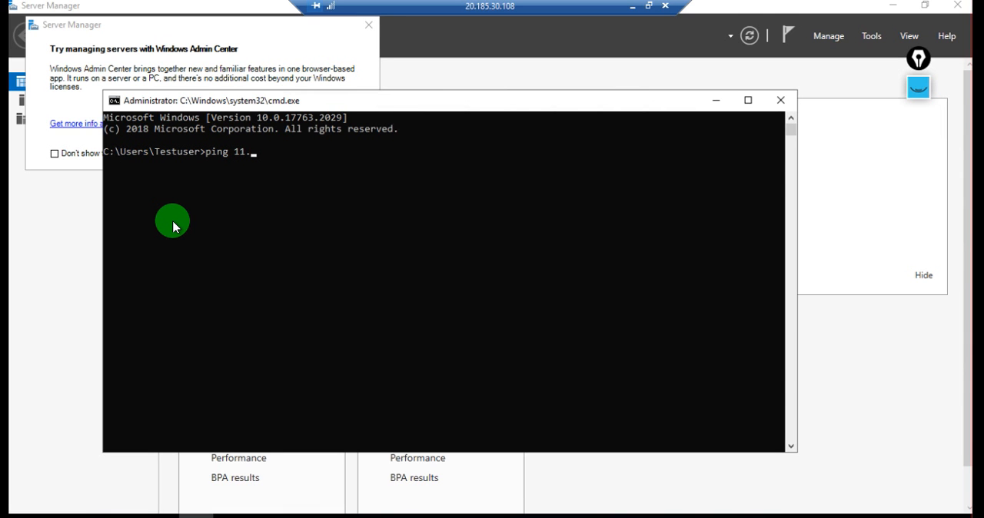
{"action": "type", "text": "0.0.0"}
{"action": "key", "text": "Return"}
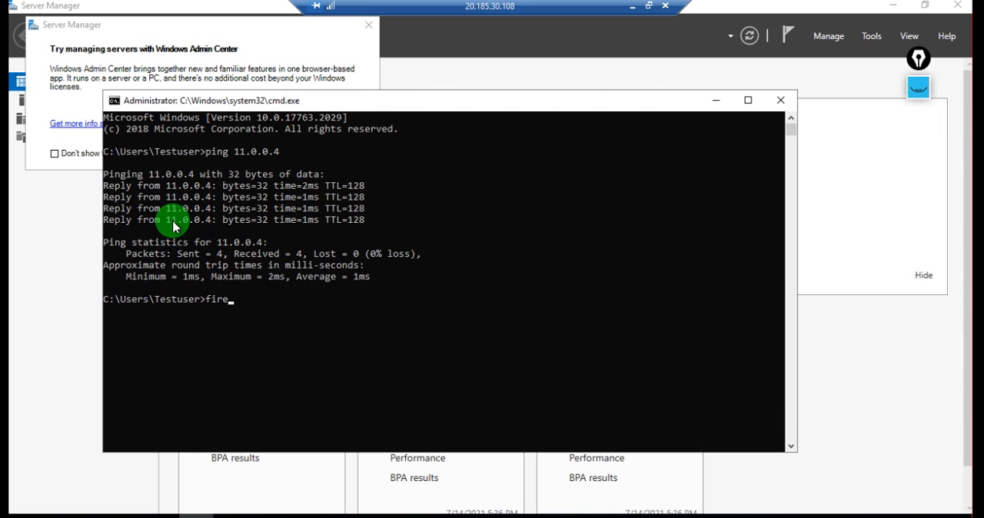
Open Windows Defender Firewall on AGvm2 by running firewall.cpl from the Command Prompt
{"action": "key", "text": "Return"}
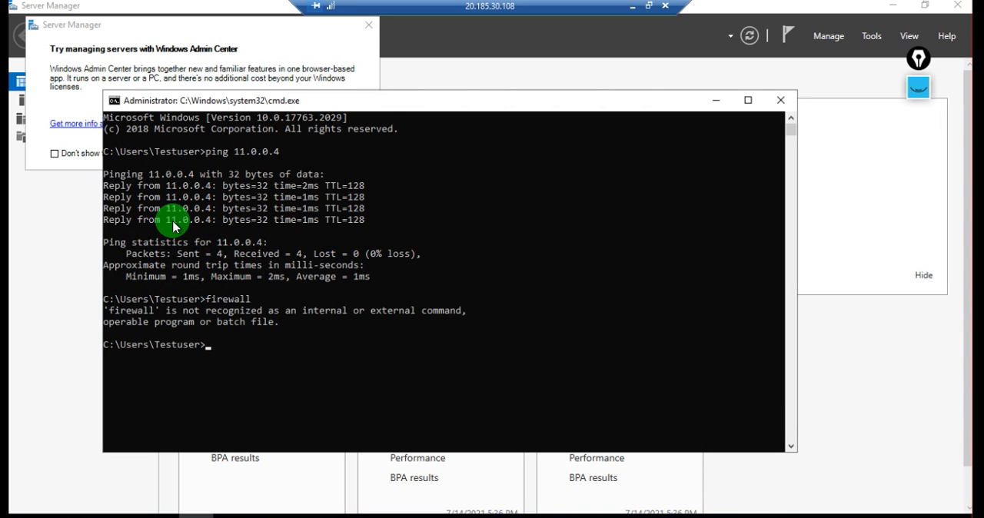
{"action": "key", "text": "Up"}
{"action": "type", "text": ".cpl"}
{"action": "key", "text": "Return"}
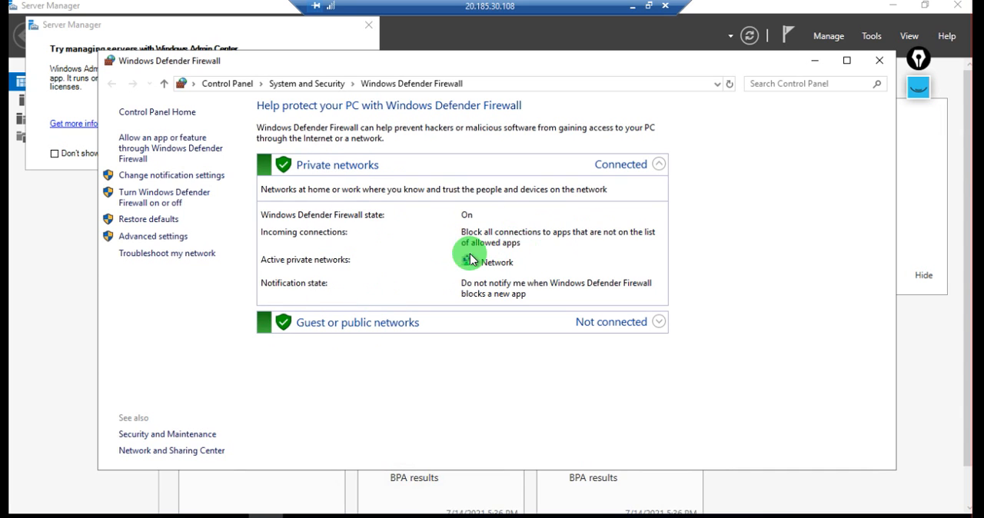
View the apps allowed through Windows Defender Firewall, return, and open the inbound rules in its advanced settings
{"action": "left_click", "coordinate": [151, 154]}
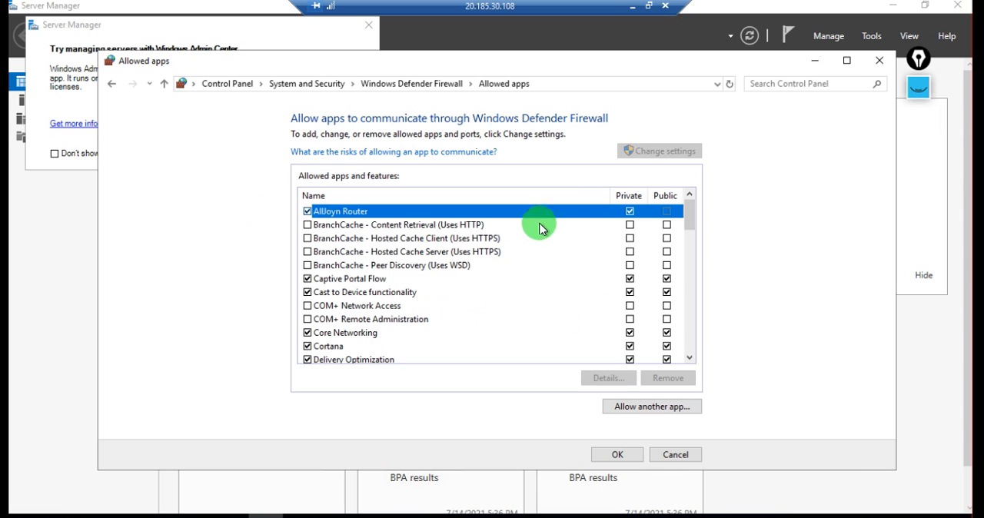
{"action": "left_click", "coordinate": [112, 84]}
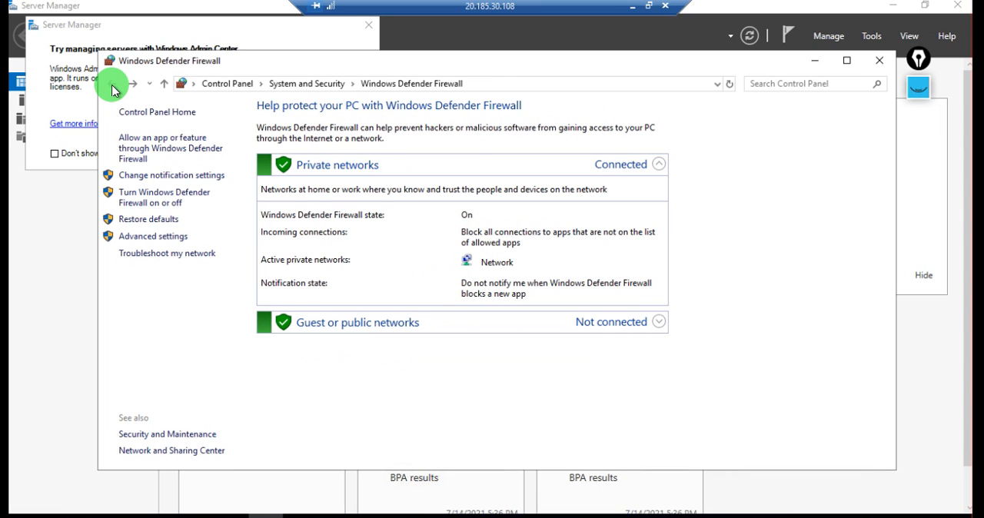
{"action": "left_click", "coordinate": [153, 240]}
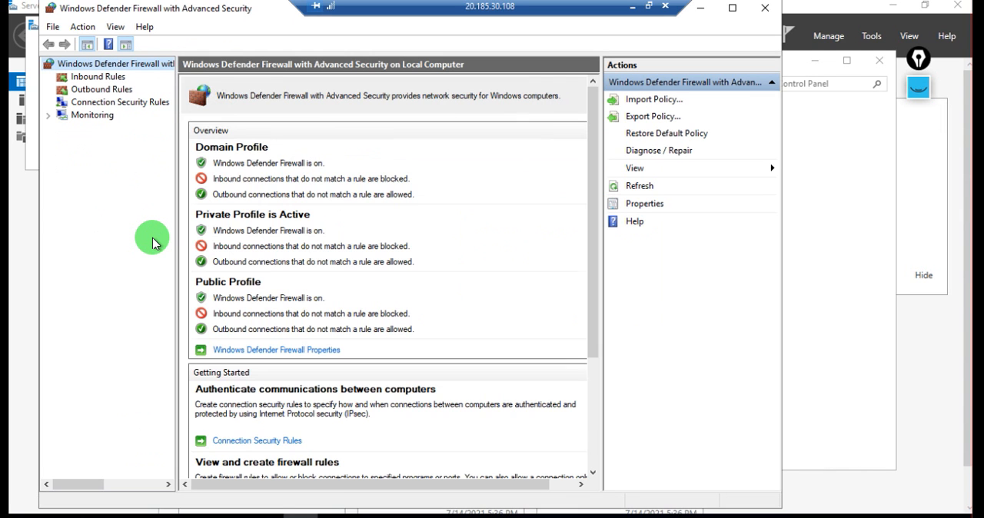
{"action": "left_click", "coordinate": [99, 81]}
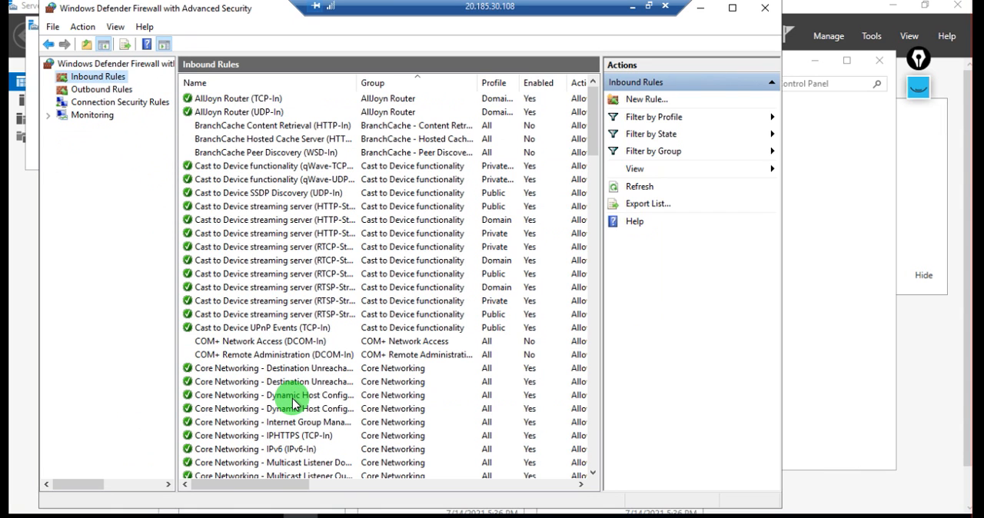
Look through the complete list of inbound firewall rules on AGvm2, checking which groups are enabled
{"action": "scroll", "coordinate": [293, 403], "scroll_direction": "down", "scroll_amount": 4}
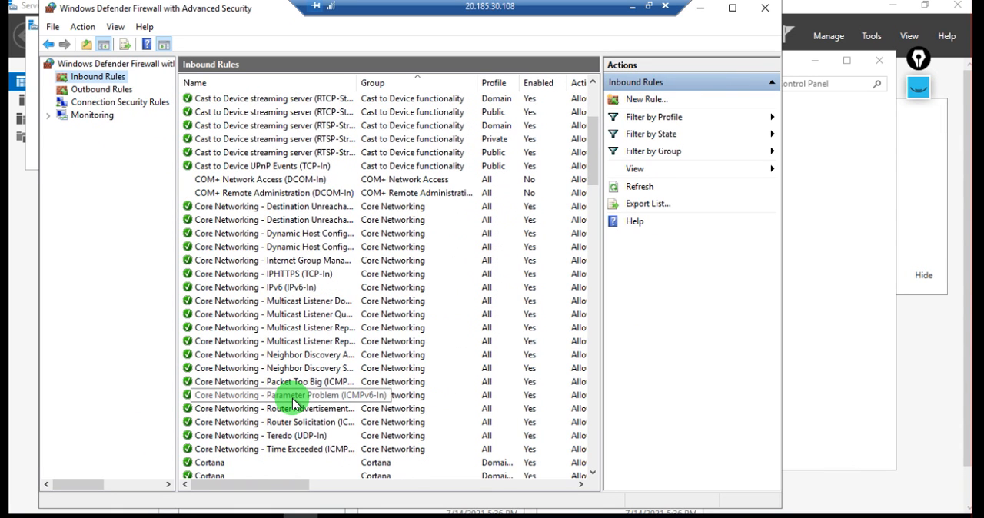
{"action": "scroll", "coordinate": [293, 403], "scroll_direction": "down", "scroll_amount": 3}
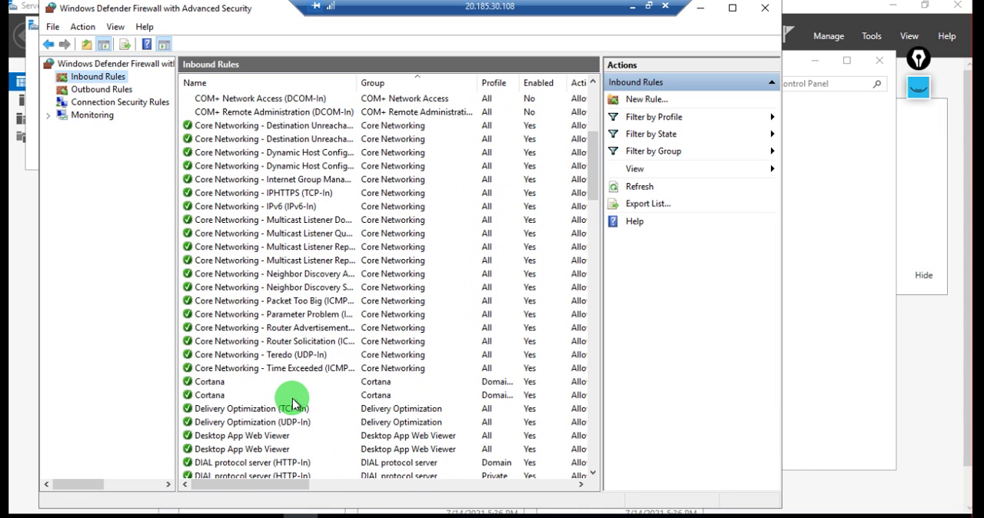
{"action": "scroll", "coordinate": [293, 403], "scroll_direction": "down", "scroll_amount": 3}
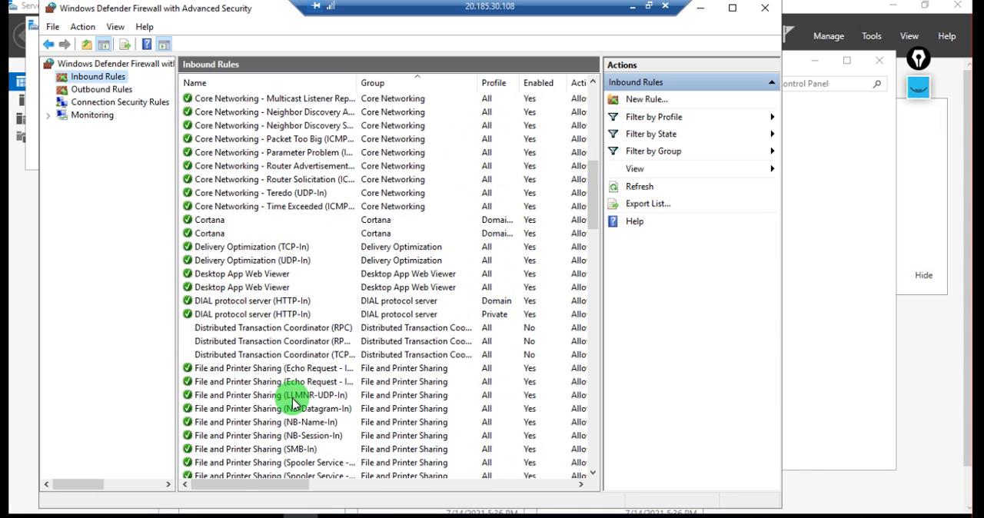
{"action": "scroll", "coordinate": [293, 403], "scroll_direction": "down", "scroll_amount": 2}
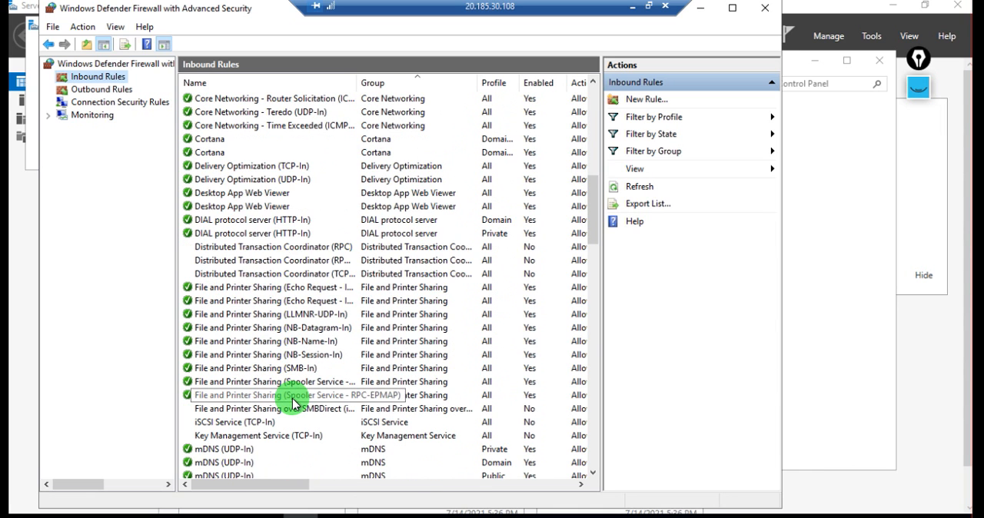
{"action": "scroll", "coordinate": [293, 403], "scroll_direction": "down", "scroll_amount": 3}
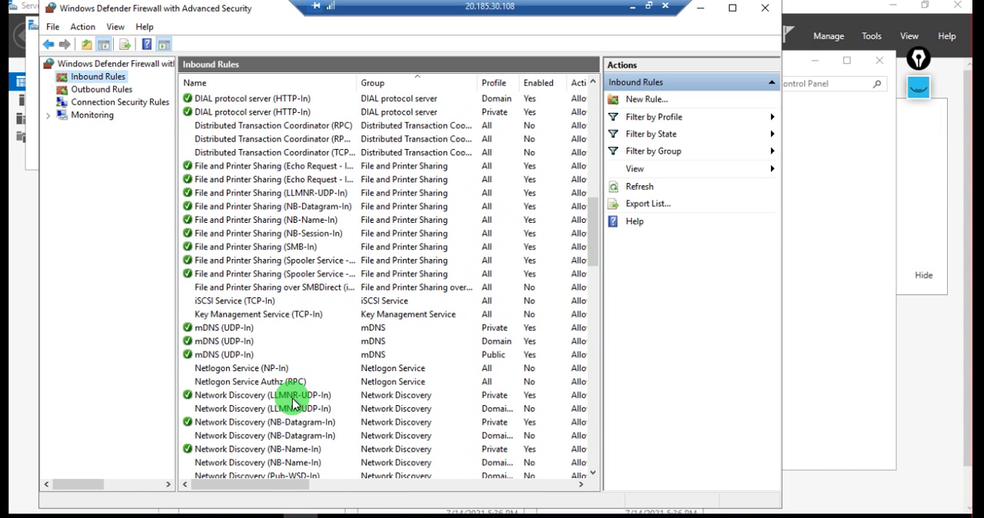
{"action": "scroll", "coordinate": [293, 403], "scroll_direction": "down", "scroll_amount": 9}
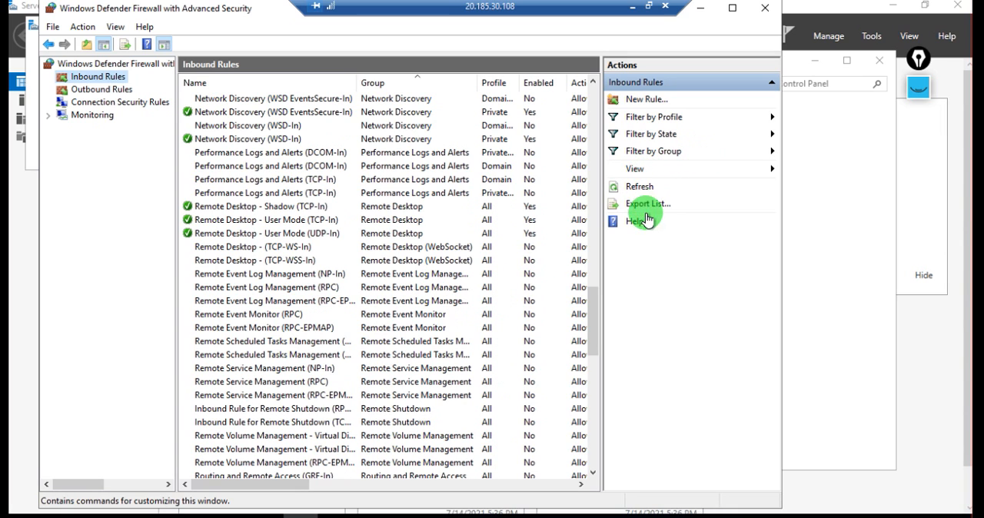
{"action": "left_click", "coordinate": [657, 172]}
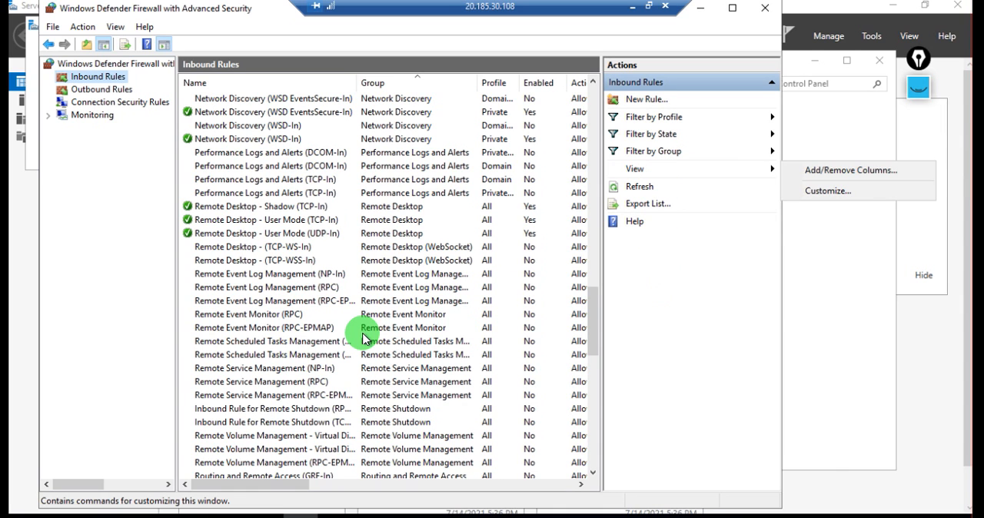
{"action": "left_click", "coordinate": [362, 329]}
{"action": "left_click", "coordinate": [362, 330]}
{"action": "scroll", "coordinate": [363, 339], "scroll_direction": "down", "scroll_amount": 2}
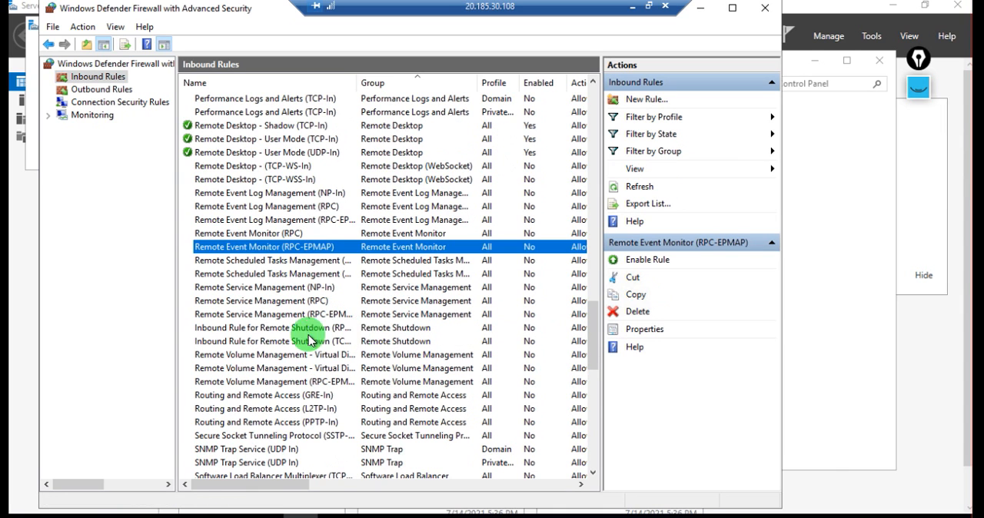
{"action": "scroll", "coordinate": [292, 340], "scroll_direction": "down", "scroll_amount": 2}
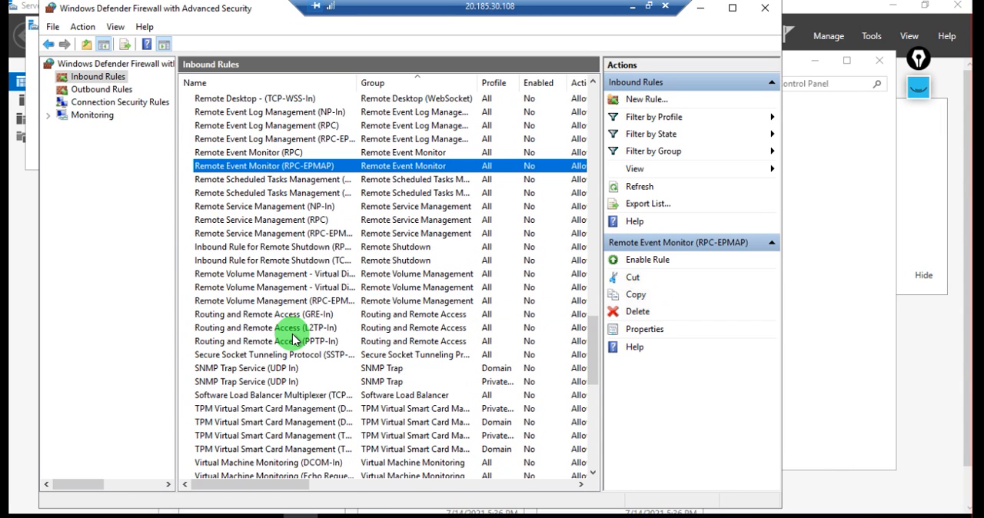
{"action": "key", "text": "i"}
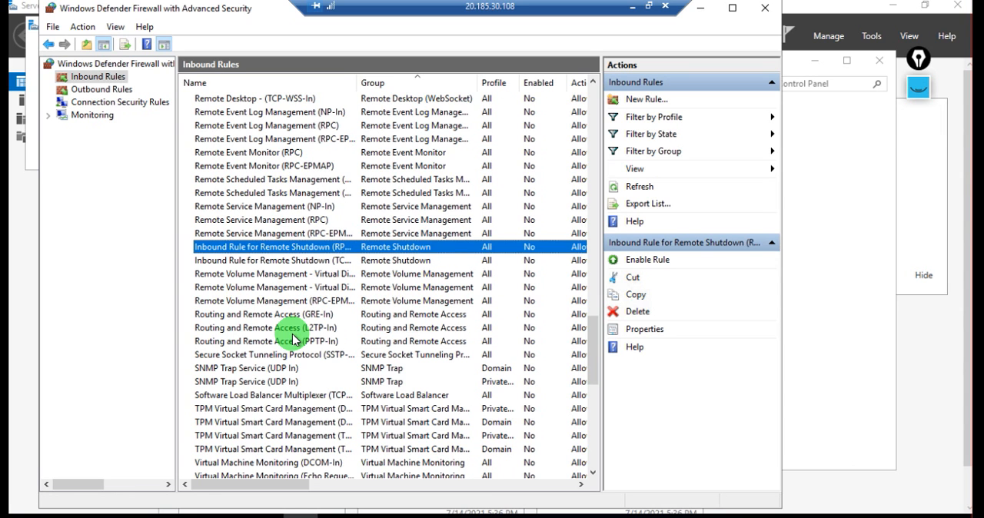
{"action": "scroll", "coordinate": [292, 339], "scroll_direction": "down", "scroll_amount": 3}
{"action": "scroll", "coordinate": [292, 340], "scroll_direction": "down", "scroll_amount": 3}
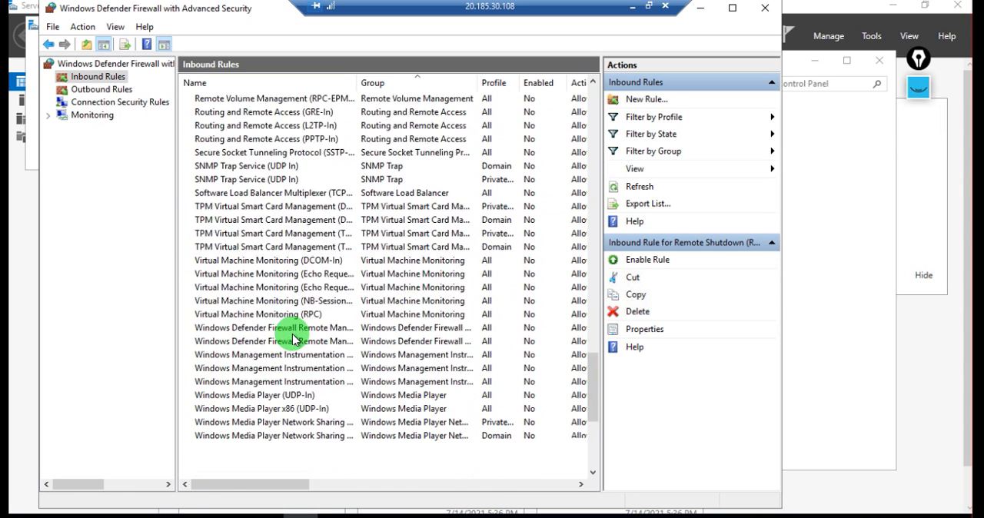
{"action": "scroll", "coordinate": [292, 339], "scroll_direction": "down", "scroll_amount": 5}
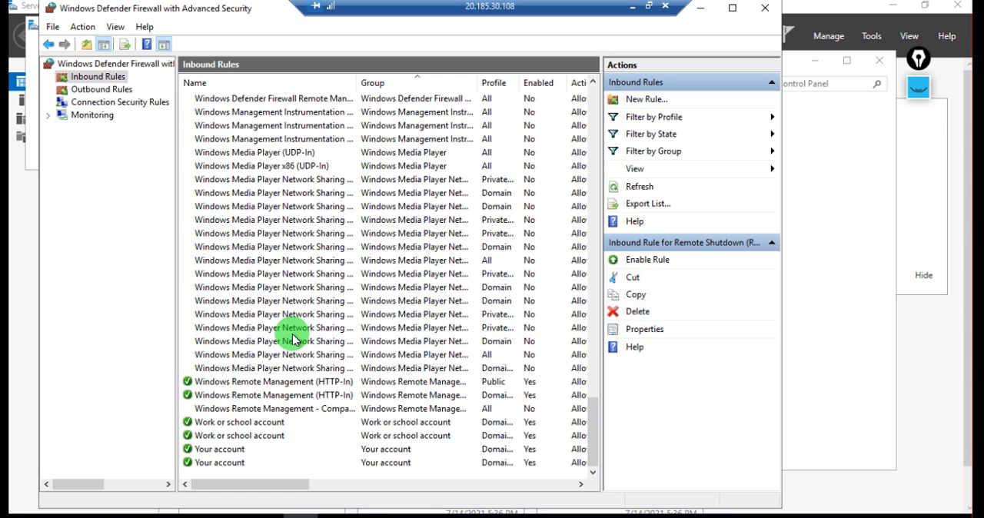
{"action": "scroll", "coordinate": [292, 339], "scroll_direction": "up", "scroll_amount": 15}
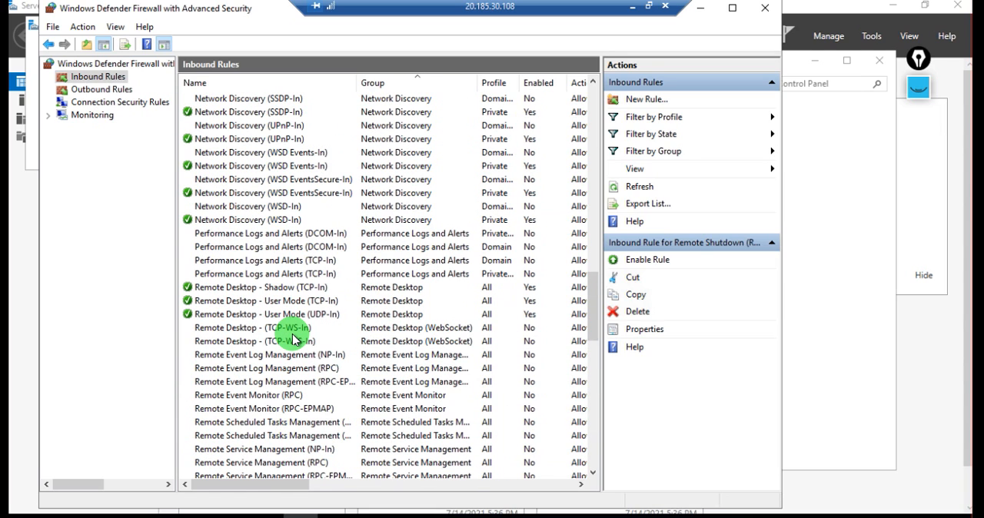
{"action": "scroll", "coordinate": [292, 339], "scroll_direction": "up", "scroll_amount": 4}
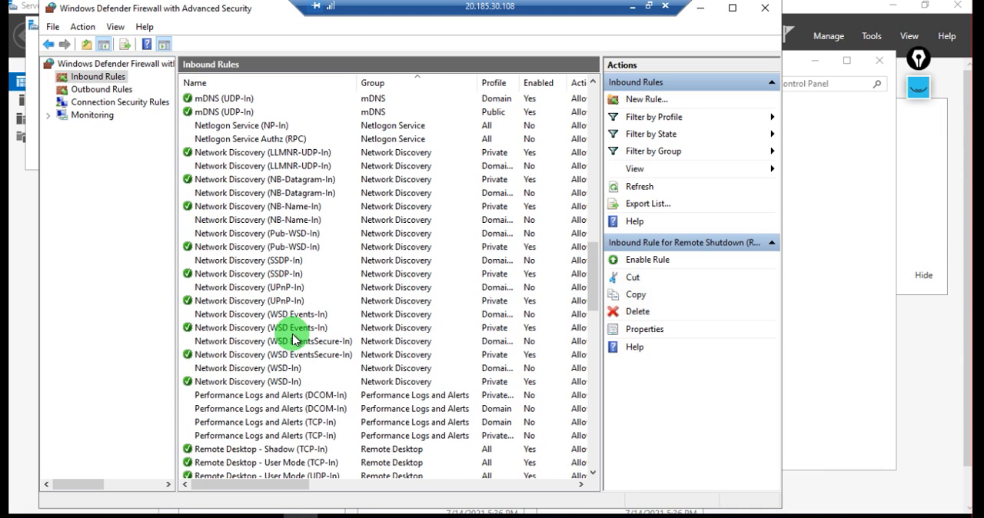
{"action": "scroll", "coordinate": [292, 339], "scroll_direction": "up", "scroll_amount": 20}
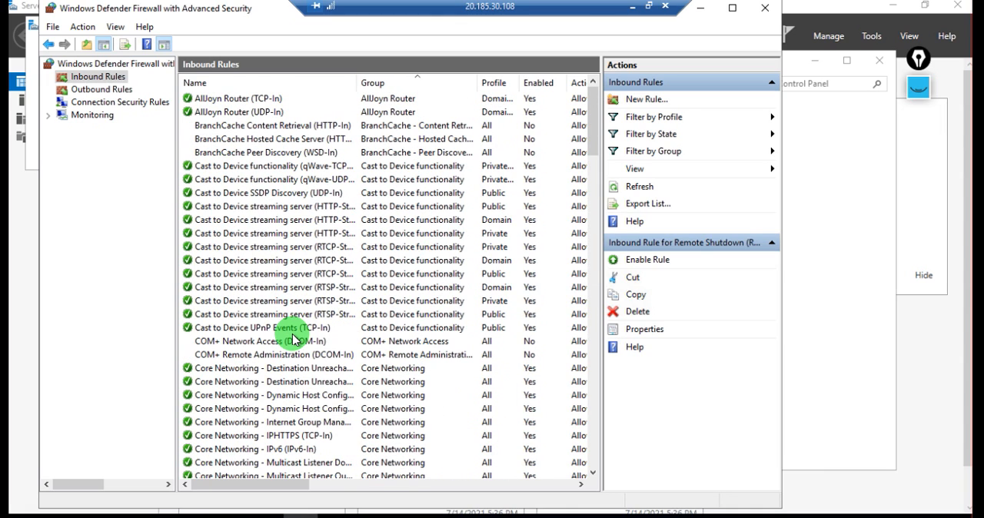
{"action": "scroll", "coordinate": [292, 339], "scroll_direction": "down", "scroll_amount": 2}
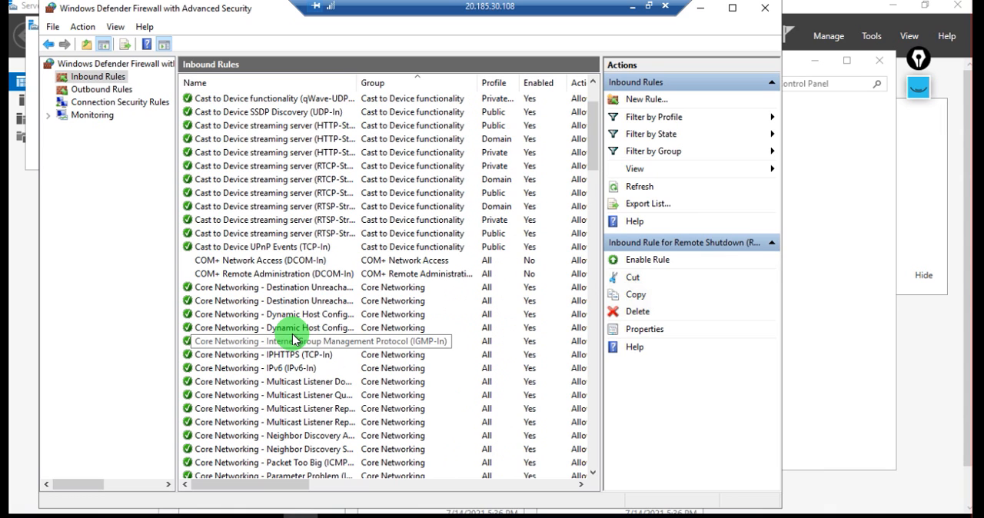
{"action": "scroll", "coordinate": [292, 339], "scroll_direction": "up", "scroll_amount": 2}
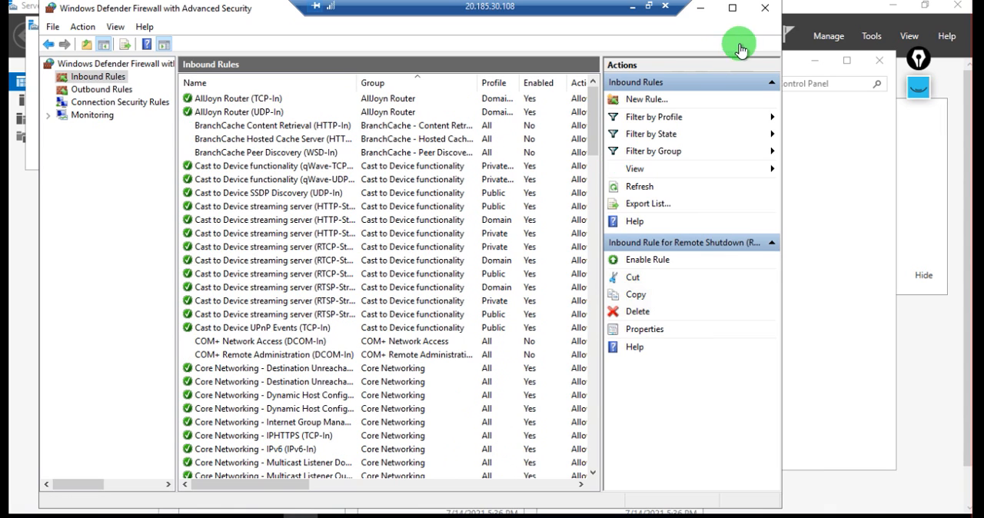
Minimize both Windows Defender Firewall windows on AGvm2
{"action": "left_click", "coordinate": [701, 11]}
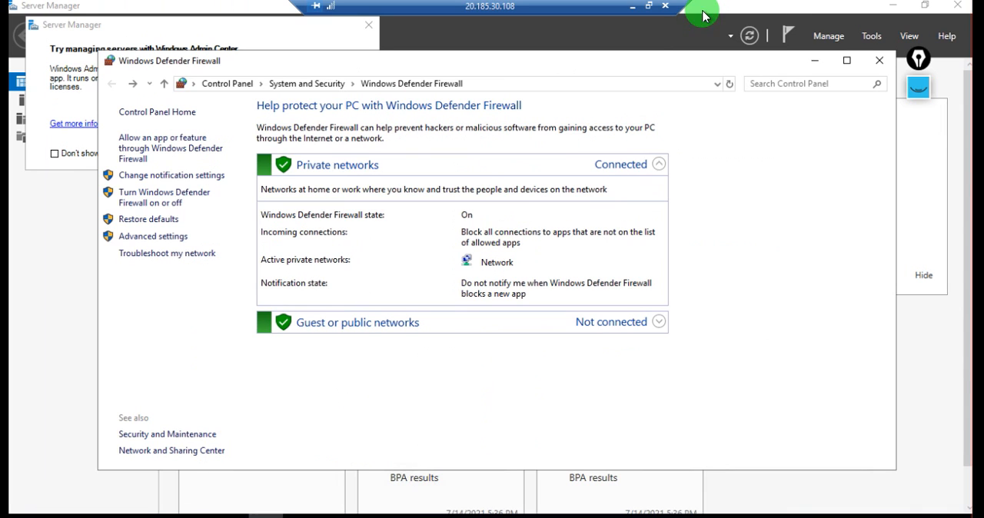
{"action": "left_click", "coordinate": [816, 65]}
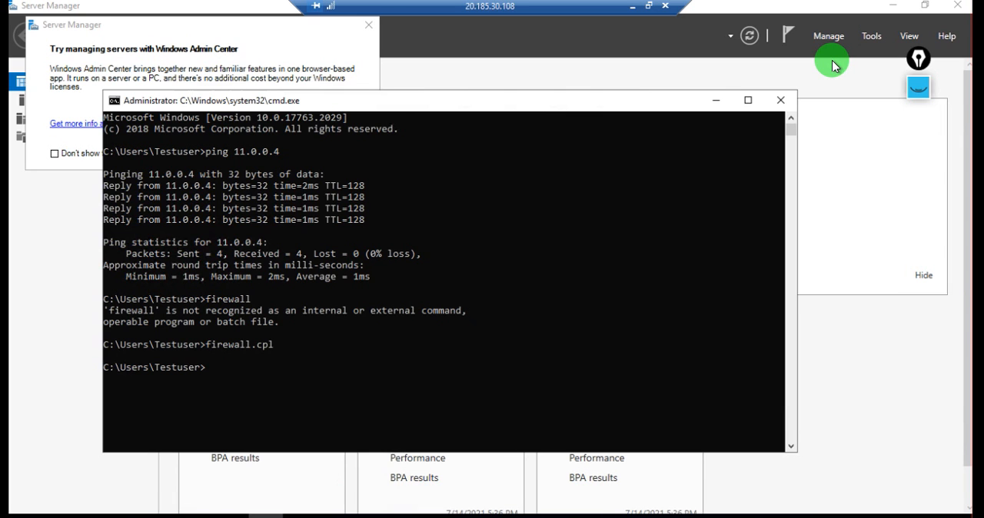
{"action": "left_click", "coordinate": [834, 64]}
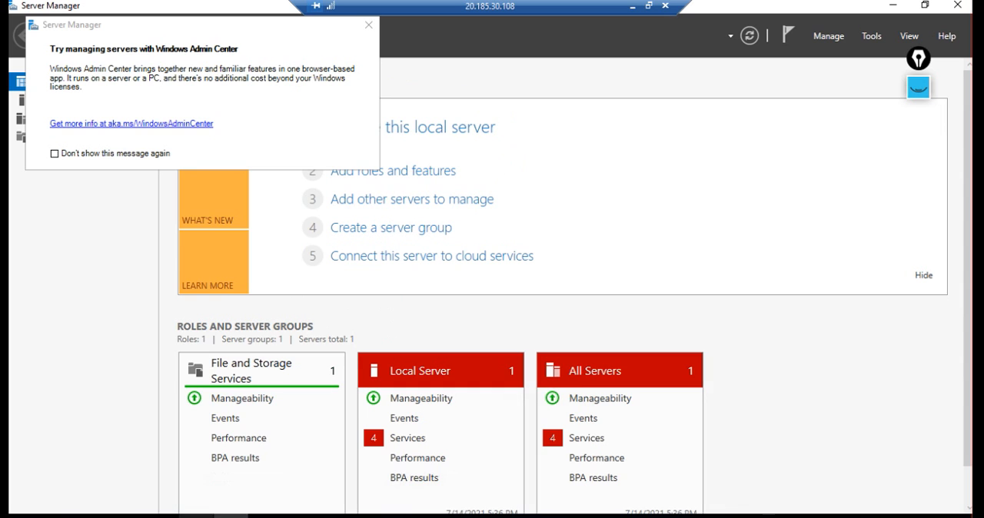
Launch Remote Desktop Connection by running mstsc from AGvm2's Command Prompt and connect to AGVM1 at 11.0.0.4
{"action": "left_click", "coordinate": [201, 514]}
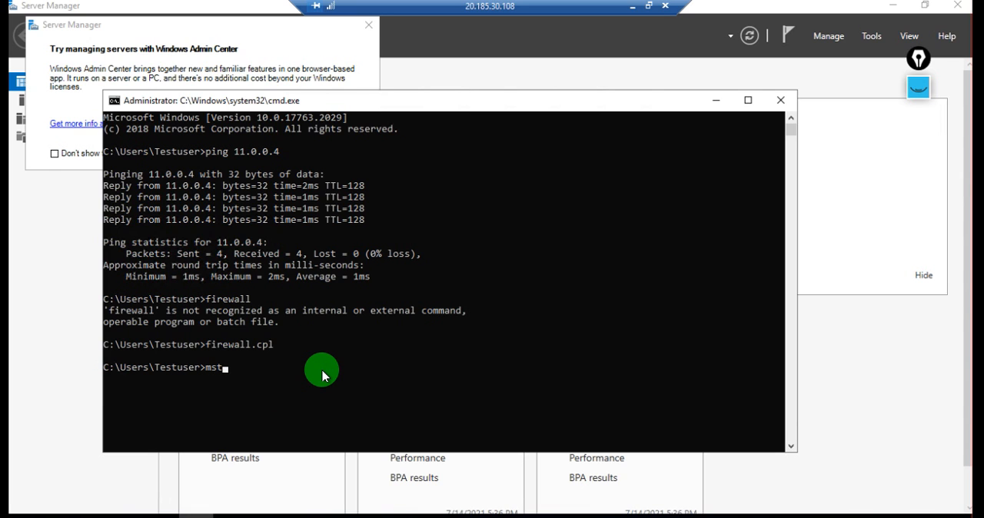
{"action": "key", "text": "Return"}
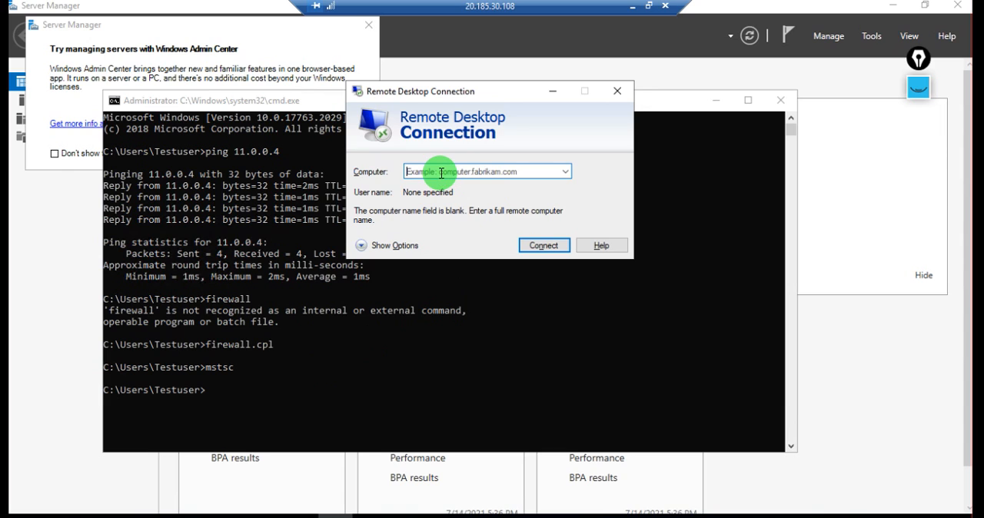
{"action": "left_click", "coordinate": [441, 172]}
{"action": "type", "text": "11.0.0.4"}
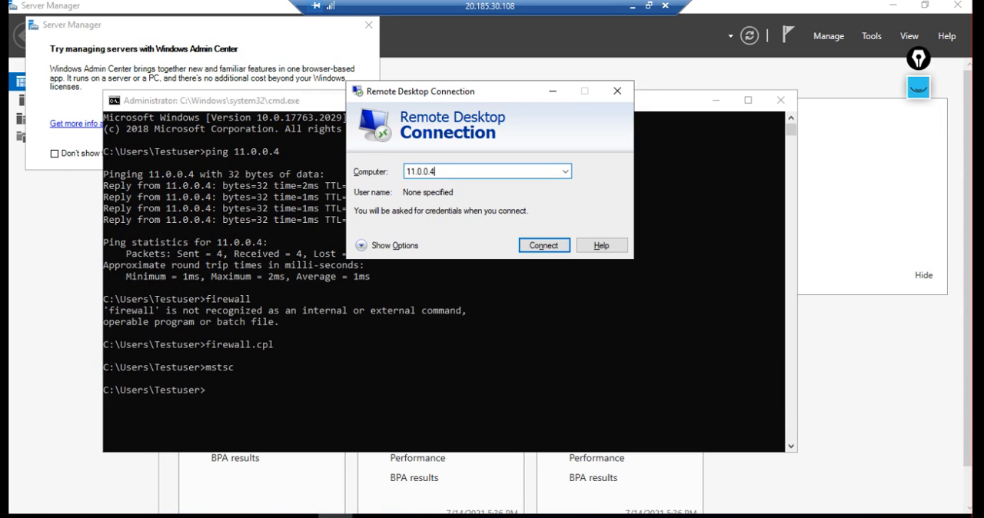
{"action": "key", "text": "Return"}
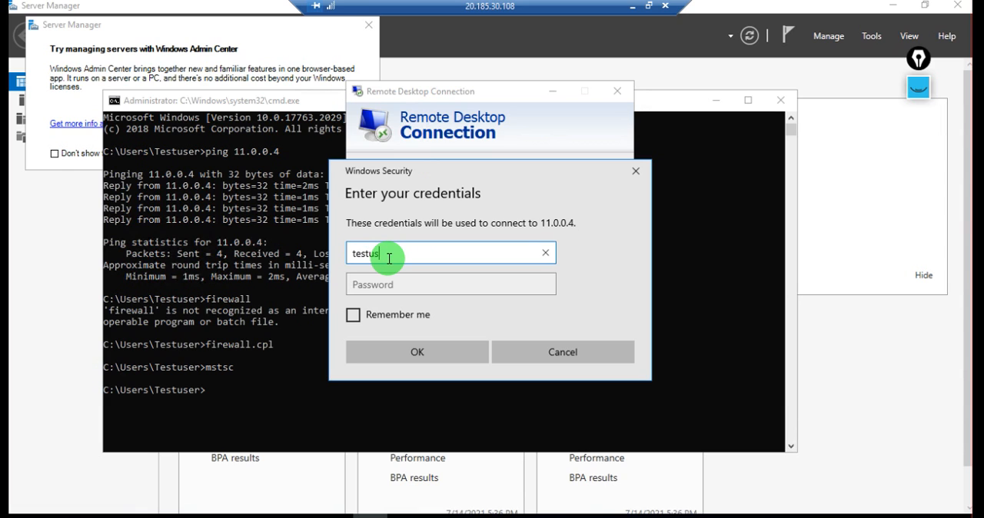
Sign in to AGVM1 as testuser with the account password and accept the certificate warning
{"action": "type", "text": "testuser"}
{"action": "key", "text": "Tab"}
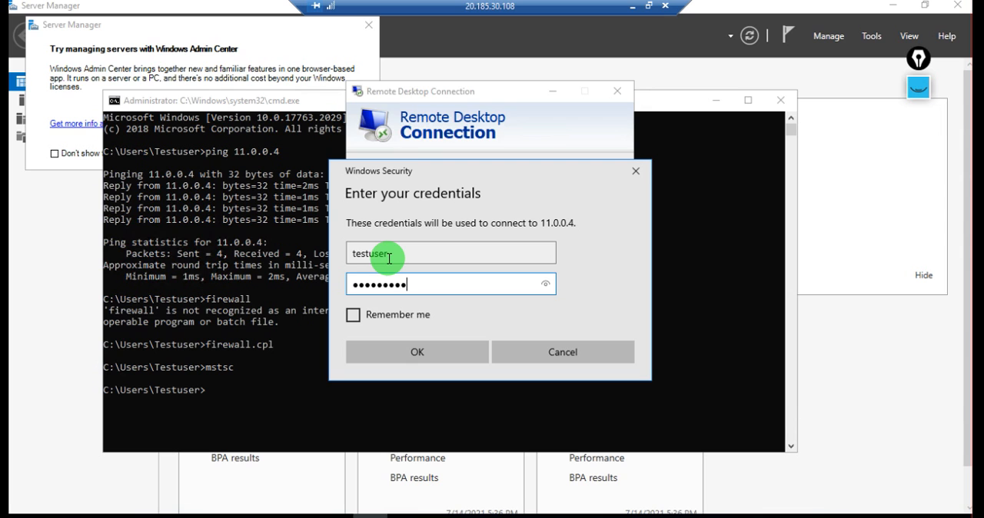
{"action": "key", "text": "Return"}
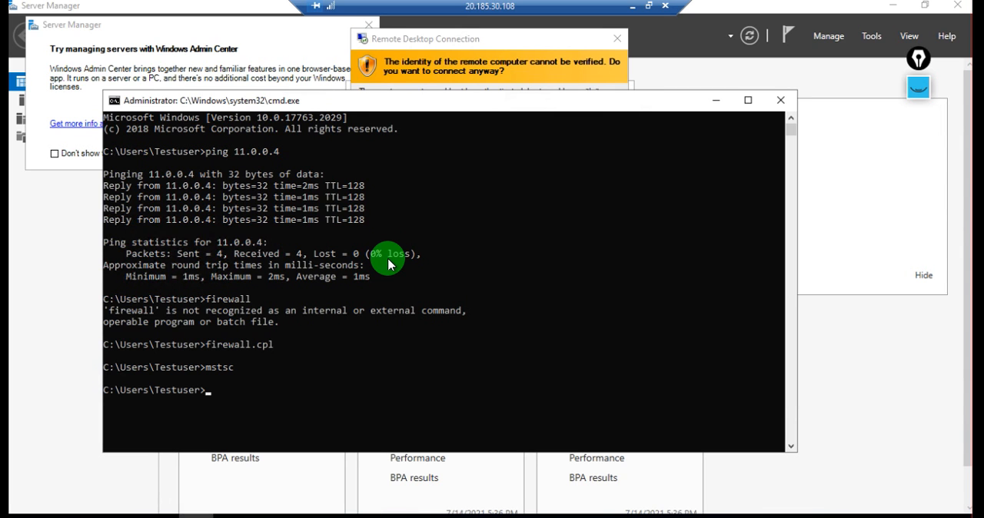
{"action": "left_click", "coordinate": [716, 100]}
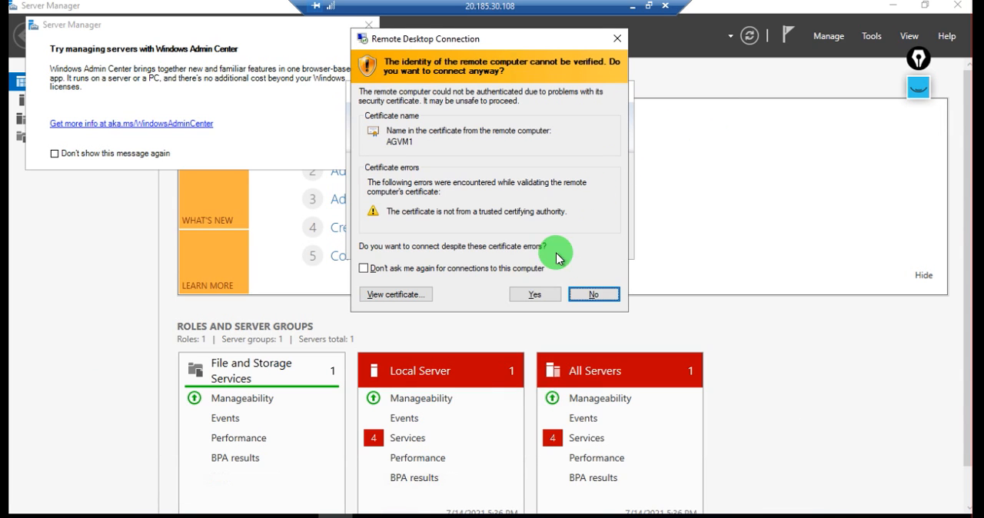
{"action": "left_click", "coordinate": [535, 294]}
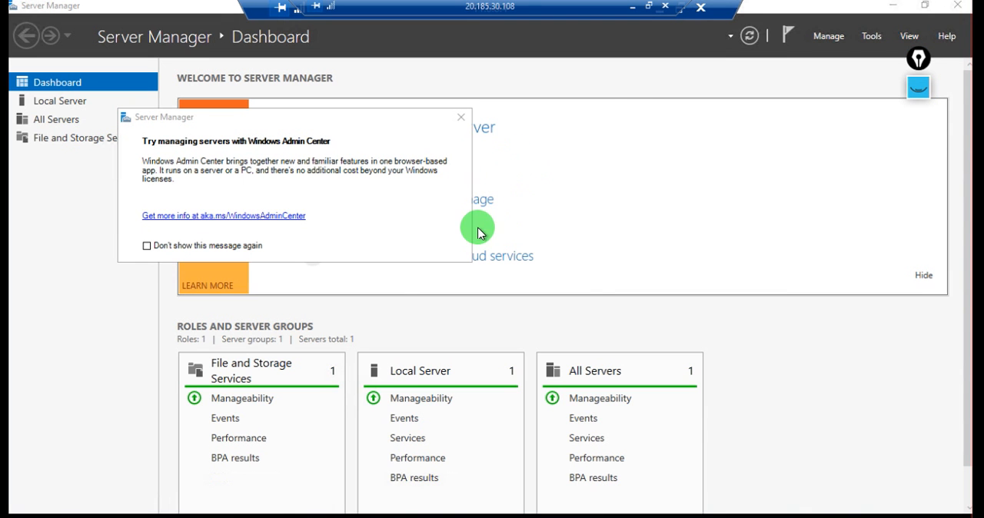
Minimize the AGvm2 session and switch to the earlier Remote Desktop session for AGVM1 at 40.88.145.141
{"action": "left_click", "coordinate": [631, 11]}
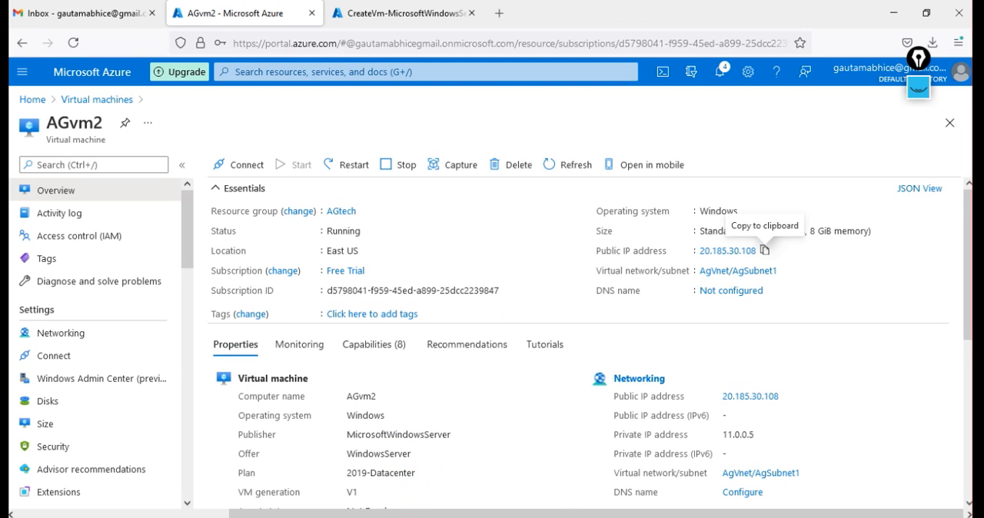
{"action": "left_click", "coordinate": [412, 517]}
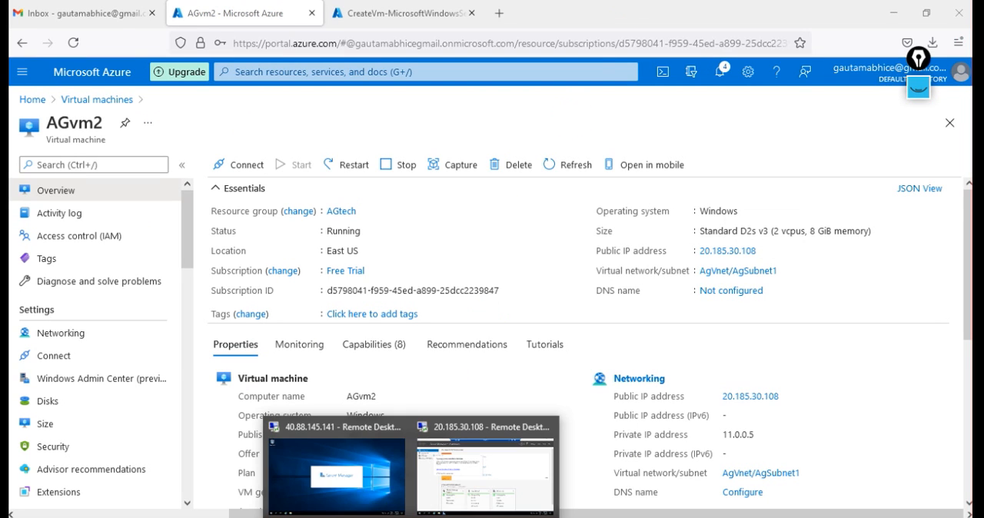
{"action": "left_click", "coordinate": [336, 469]}
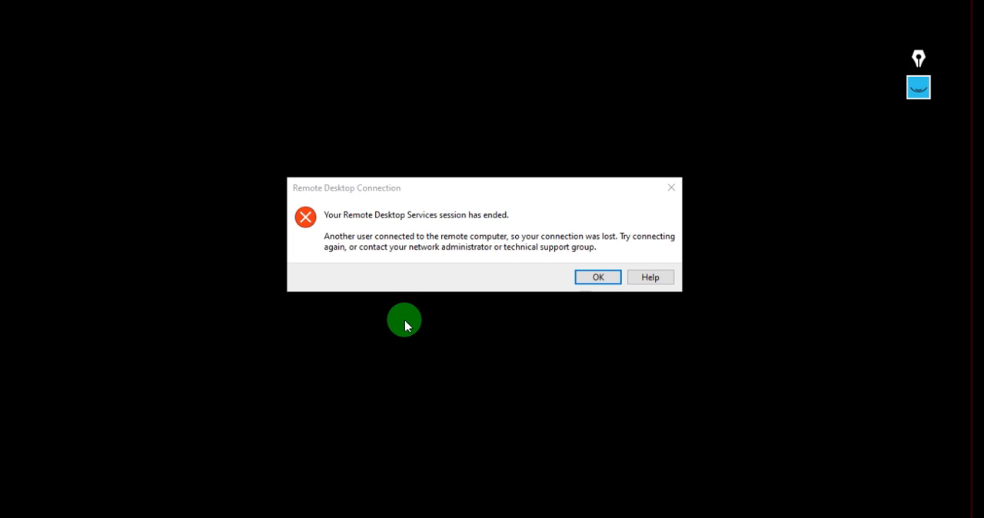
Dismiss the ended-session message for AGVM1 and bring up the AGvm2 Remote Desktop session at 20.185.30.108
{"action": "left_click", "coordinate": [598, 277]}
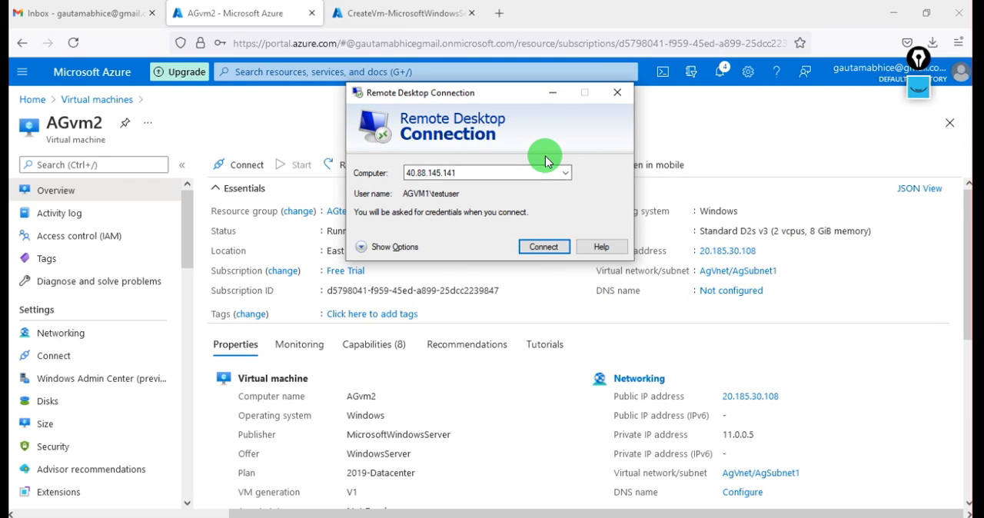
{"action": "left_click", "coordinate": [413, 516]}
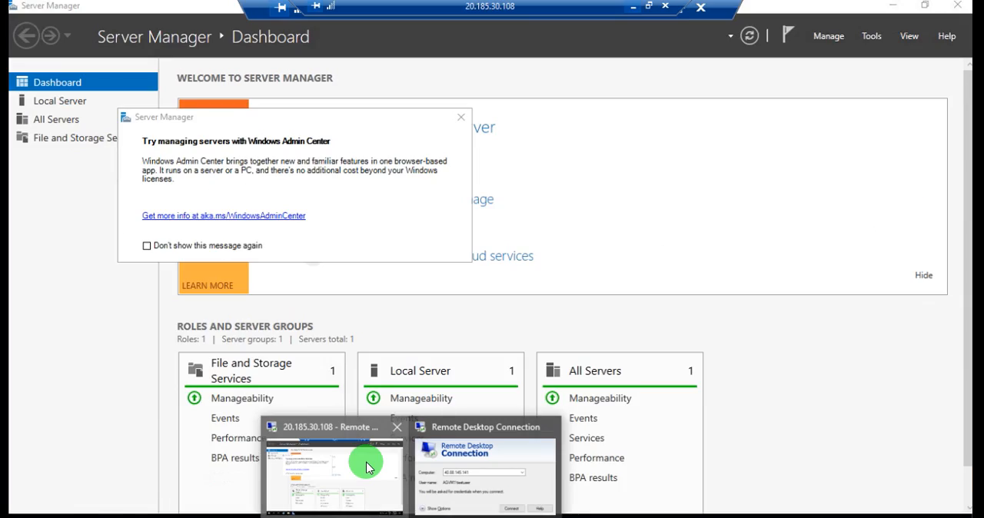
{"action": "left_click", "coordinate": [362, 463]}
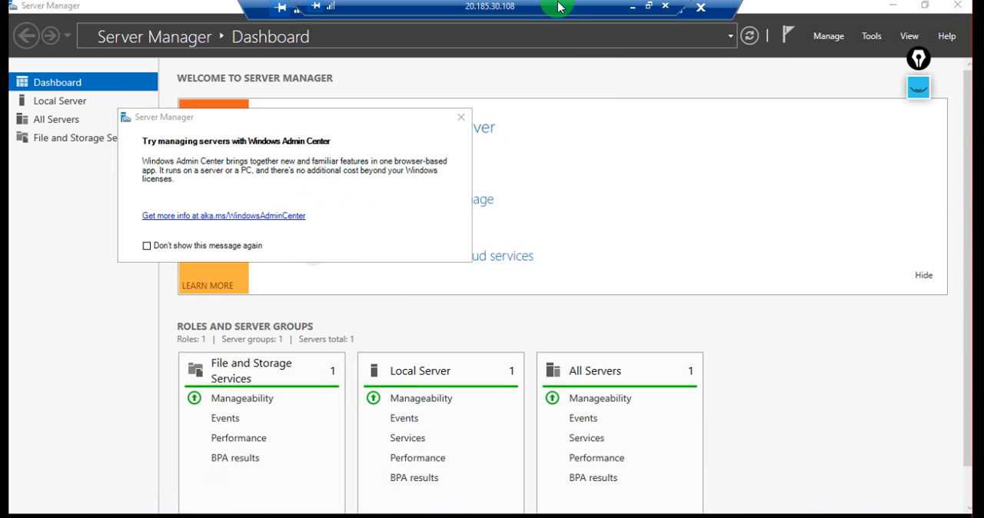
Switch the AGvm2 session to a window and back to full screen, and close its Windows Admin Center notice
{"action": "double_click", "coordinate": [501, 11]}
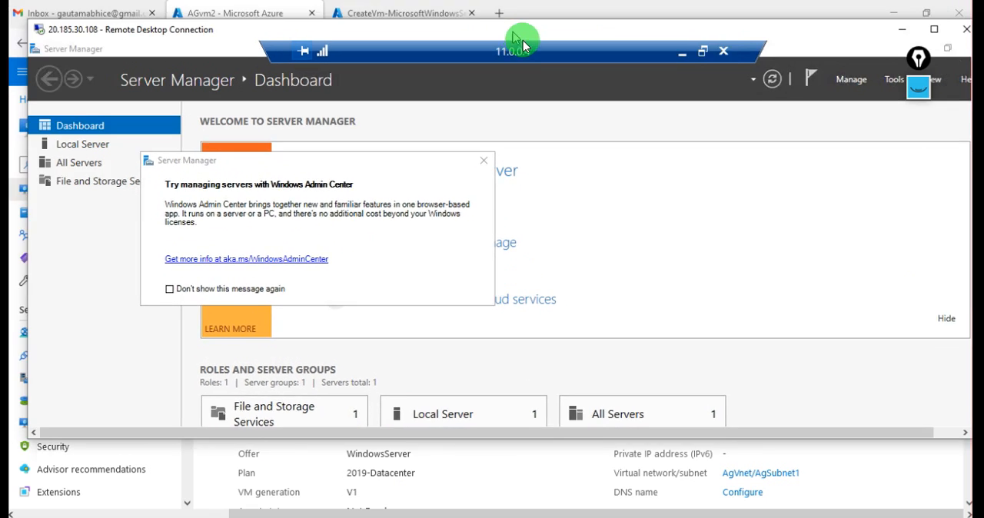
{"action": "left_click_drag", "start_coordinate": [523, 44], "coordinate": [507, 54]}
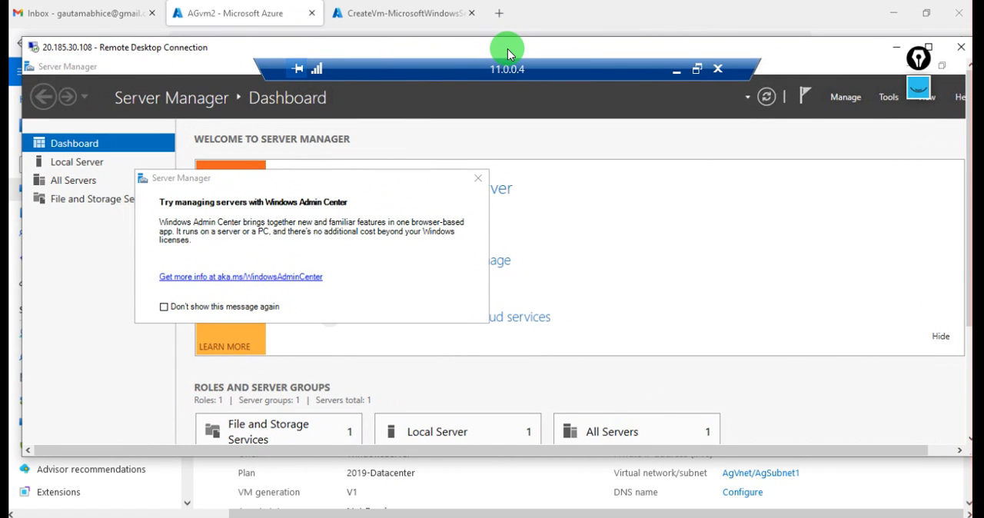
{"action": "double_click", "coordinate": [521, 40]}
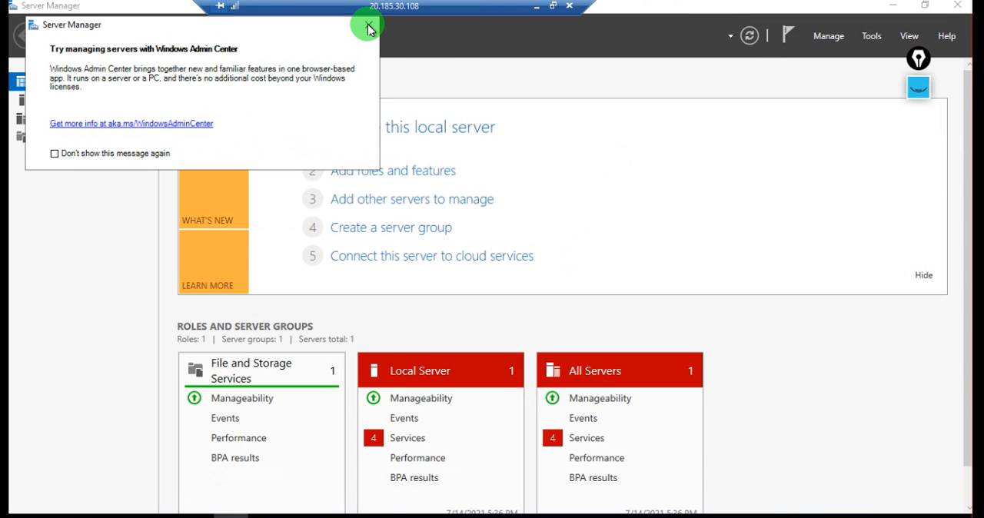
{"action": "left_click", "coordinate": [368, 30]}
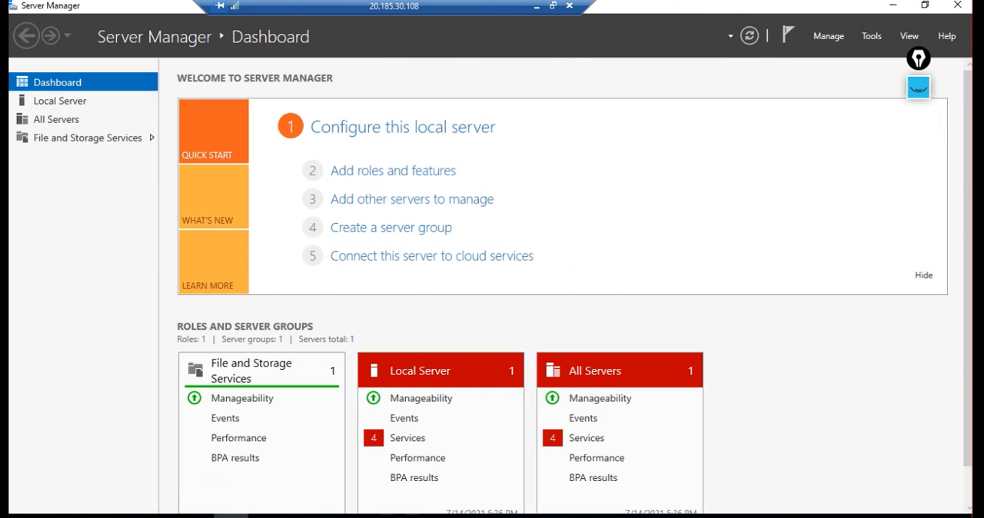
Switch from AGvm2 to its nested Remote Desktop session at 11.0.0.4 and close the Windows Admin Center notice on AGVM1
{"action": "mouse_move", "coordinate": [411, 517]}
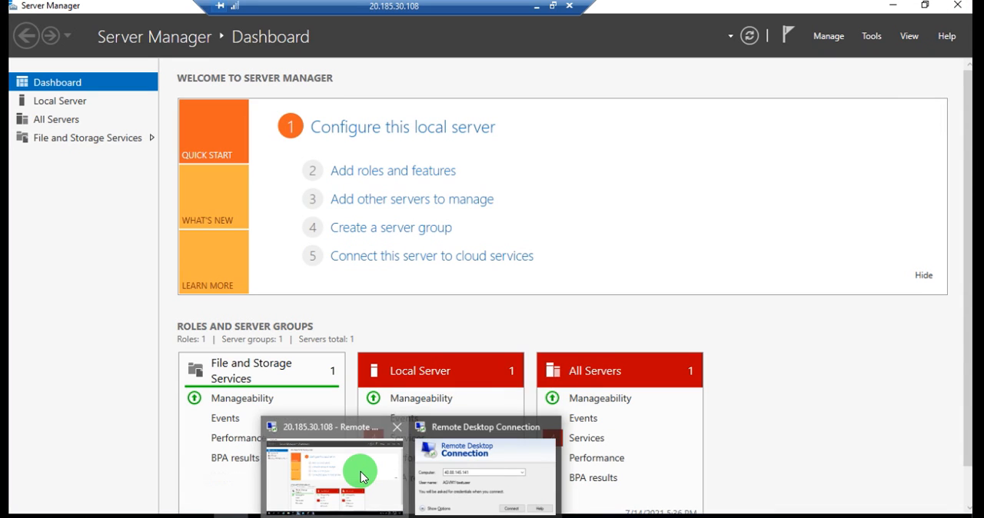
{"action": "left_click", "coordinate": [361, 472]}
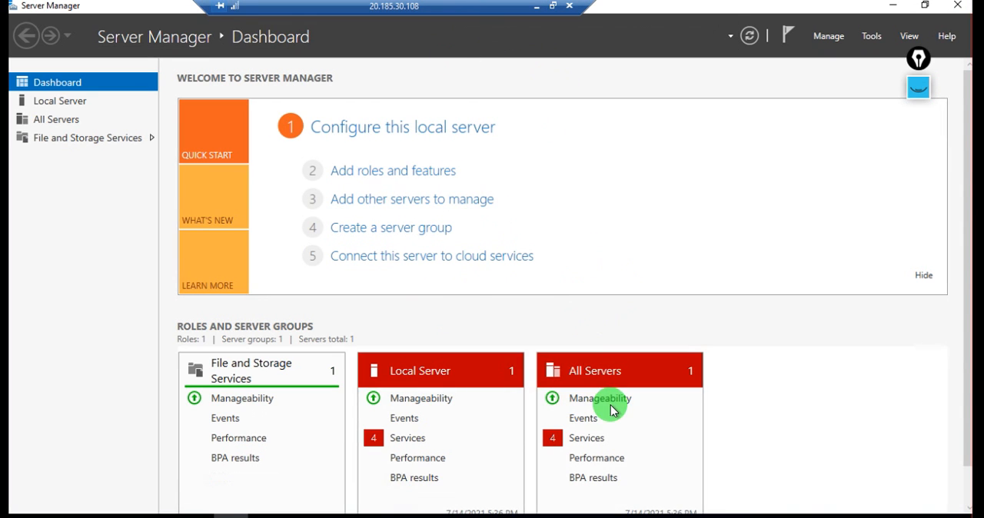
{"action": "key", "text": "alt+Tab"}
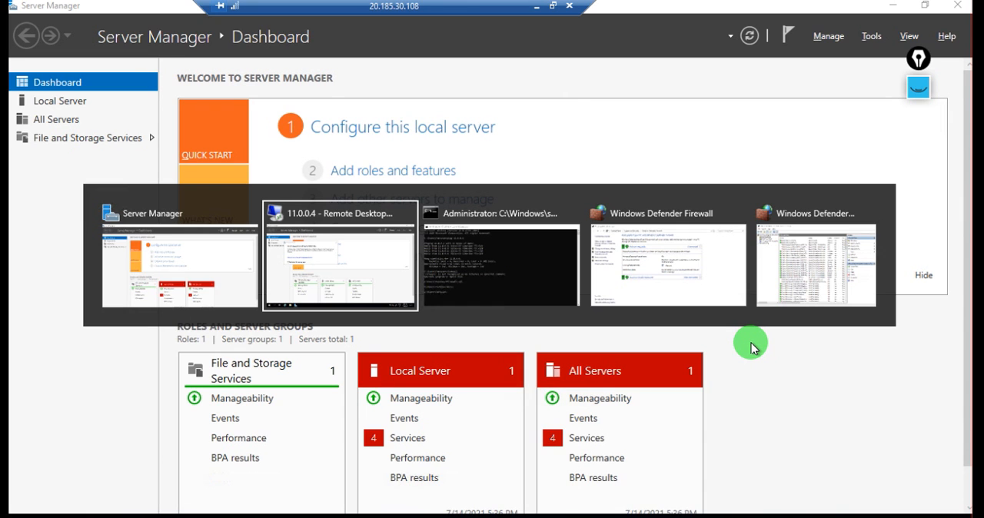
{"action": "key", "text": "alt+Tab"}
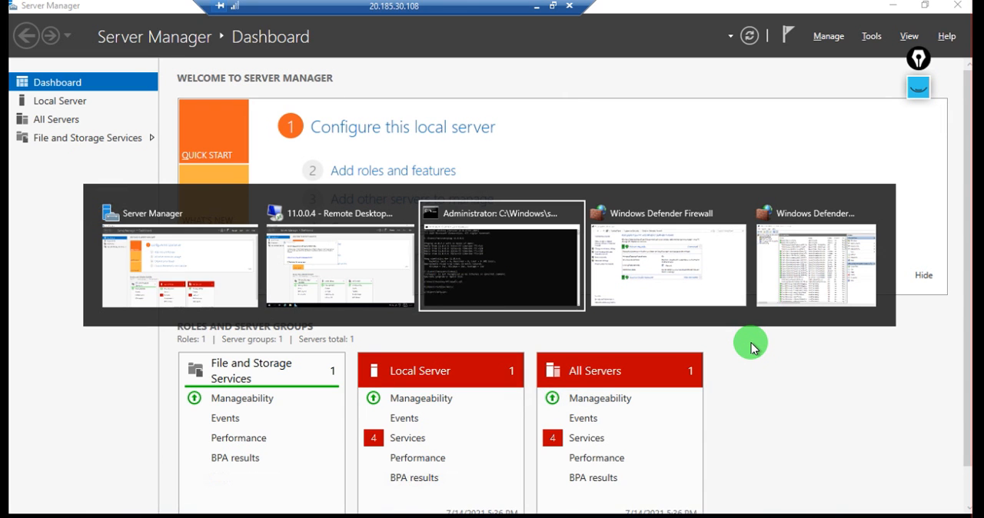
{"action": "key", "text": "alt+shift+Tab"}
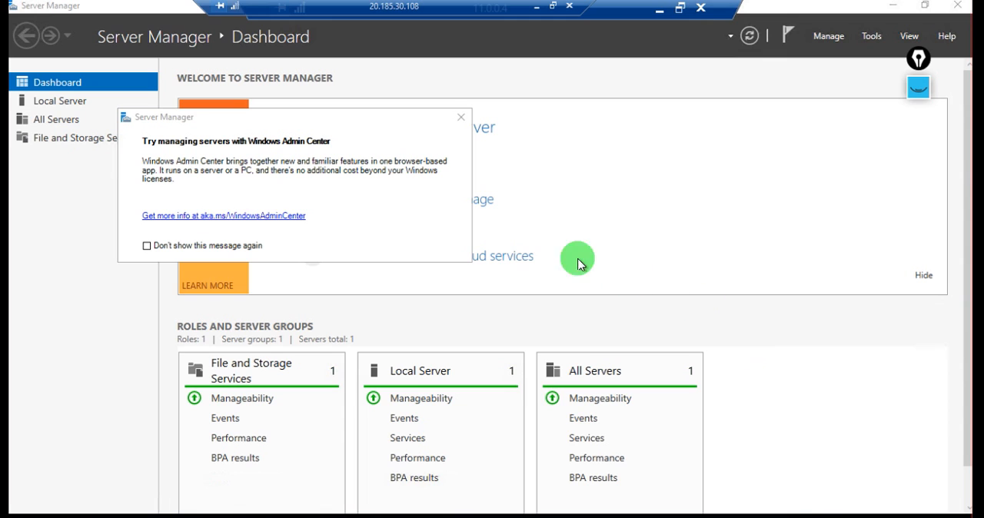
{"action": "left_click", "coordinate": [461, 120]}
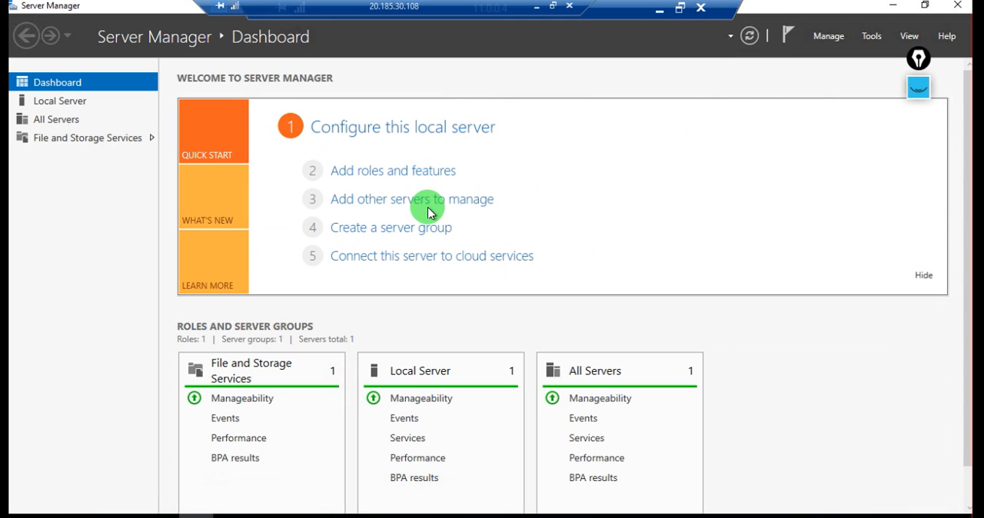
Start adding roles and features on AGVM1, using role-based or feature-based installation and the default destination server
{"action": "left_click", "coordinate": [434, 172]}
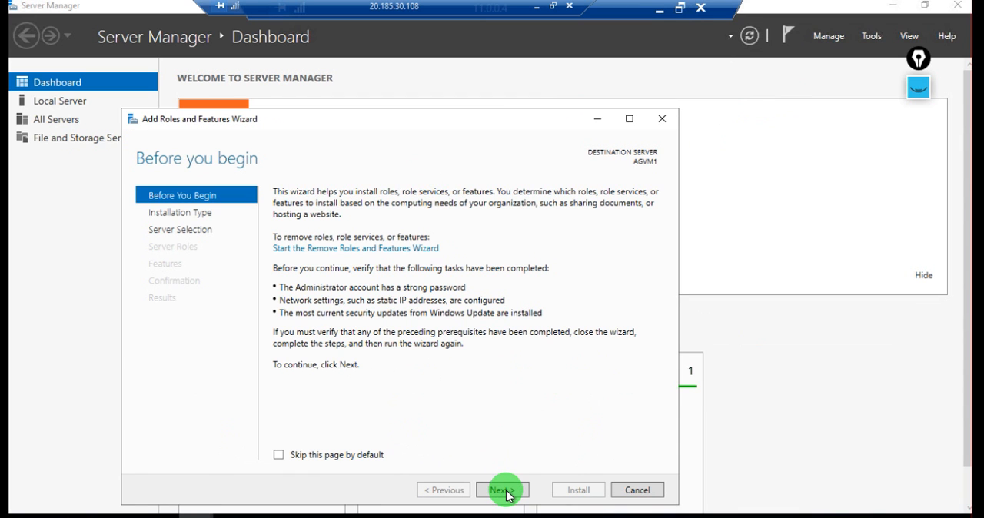
{"action": "left_click", "coordinate": [506, 491]}
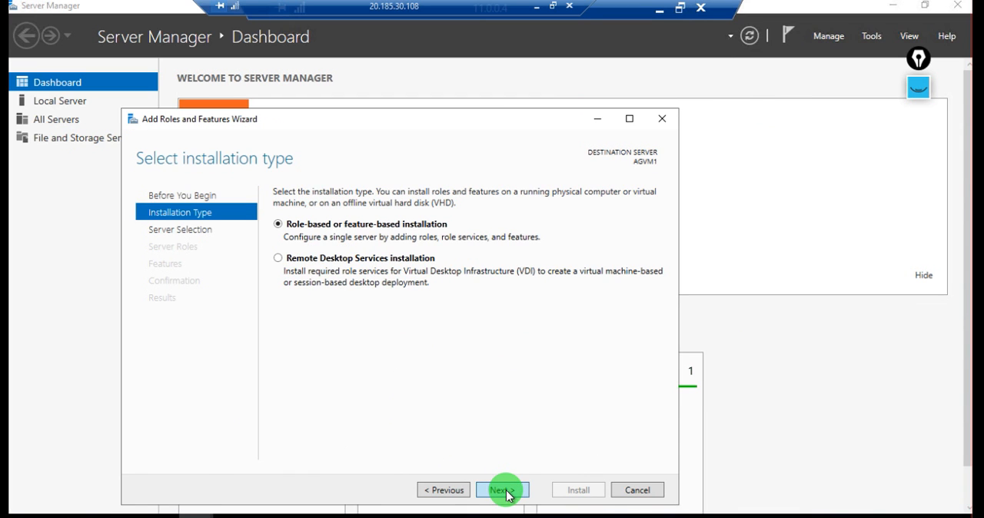
{"action": "left_click", "coordinate": [506, 491]}
{"action": "left_click", "coordinate": [504, 491]}
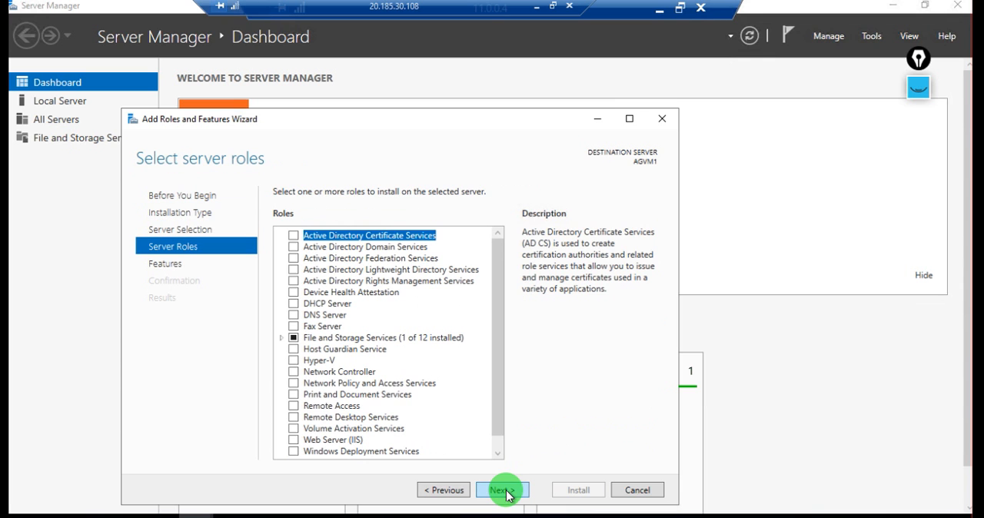
Select the Web Server (IIS) role and include its required management tools
{"action": "scroll", "coordinate": [394, 389], "scroll_direction": "down", "scroll_amount": 1}
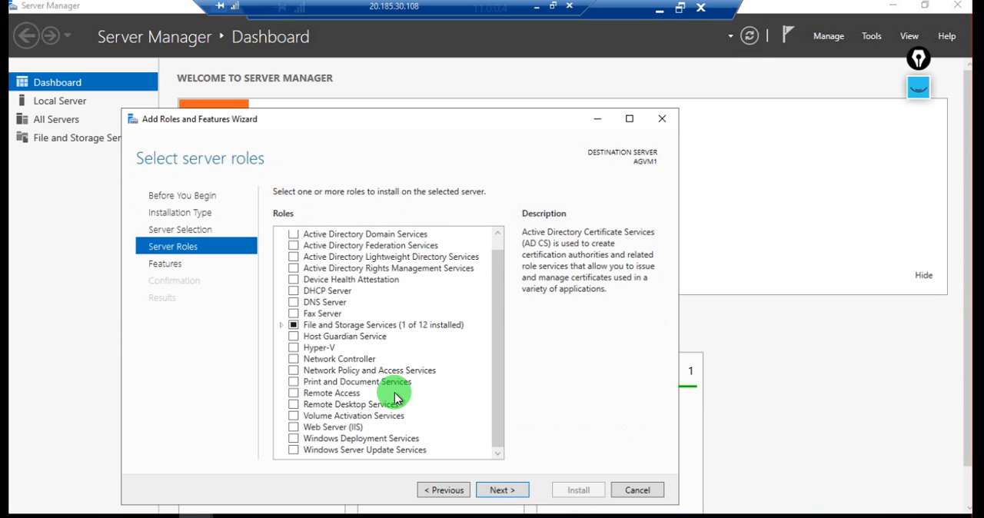
{"action": "left_click", "coordinate": [294, 427]}
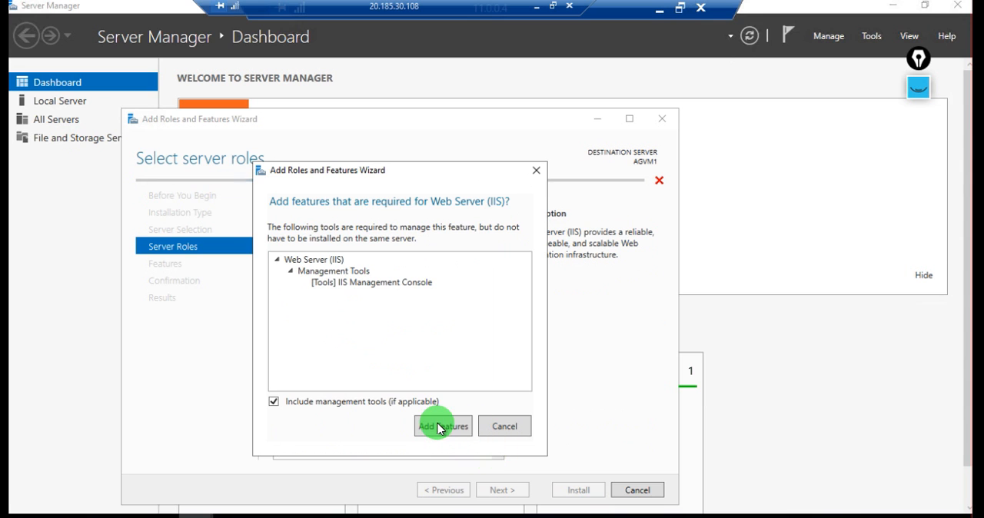
{"action": "left_click", "coordinate": [440, 426]}
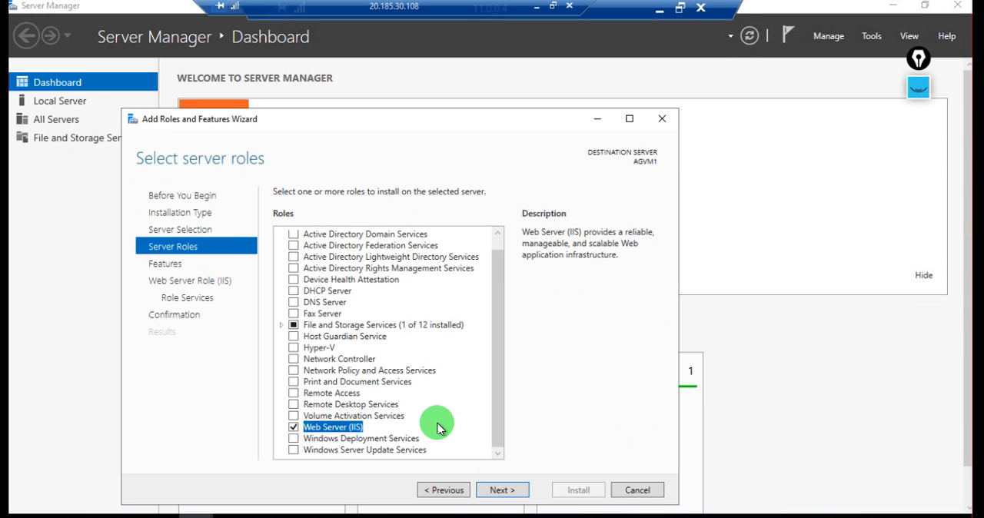
Accept the default features and IIS role services, and install Web Server (IIS) on AGVM1
{"action": "left_click", "coordinate": [490, 489]}
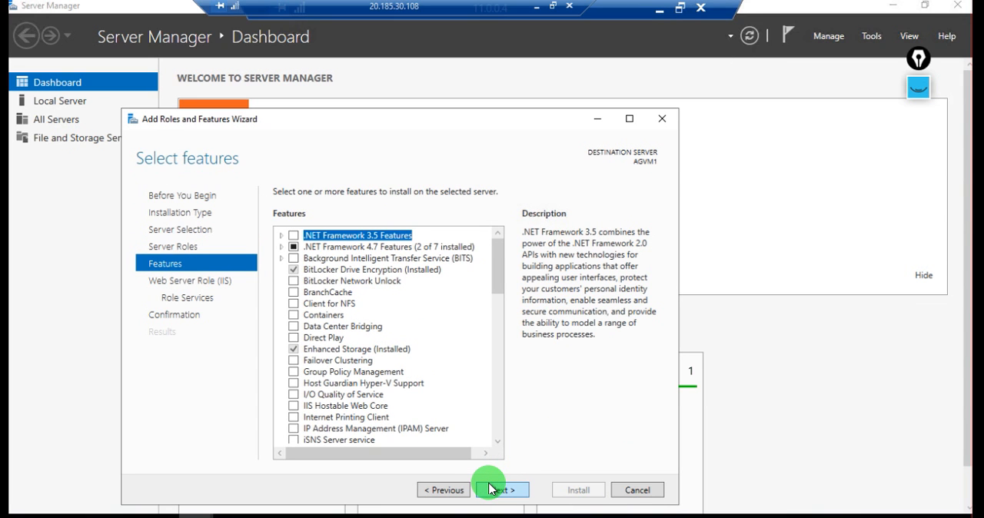
{"action": "left_click", "coordinate": [490, 489]}
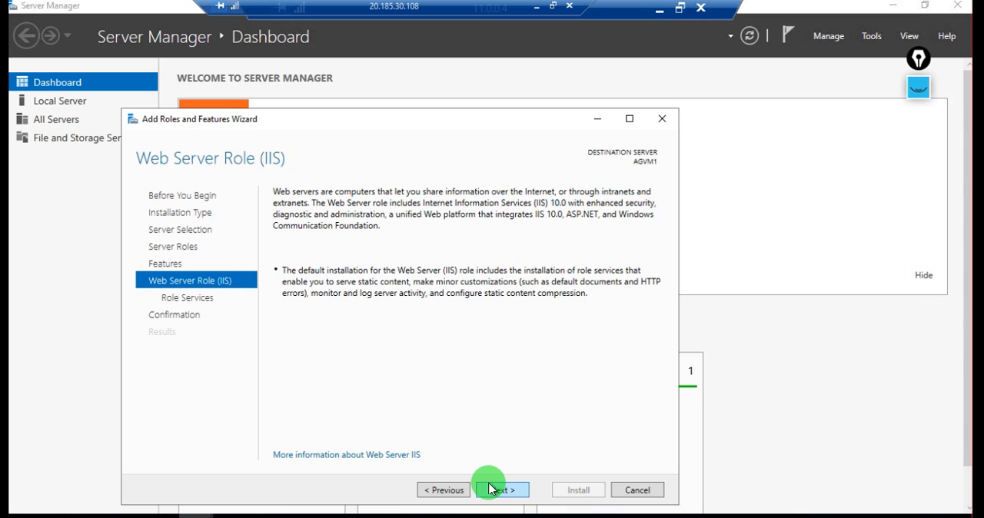
{"action": "left_click", "coordinate": [490, 489]}
{"action": "left_click", "coordinate": [489, 489]}
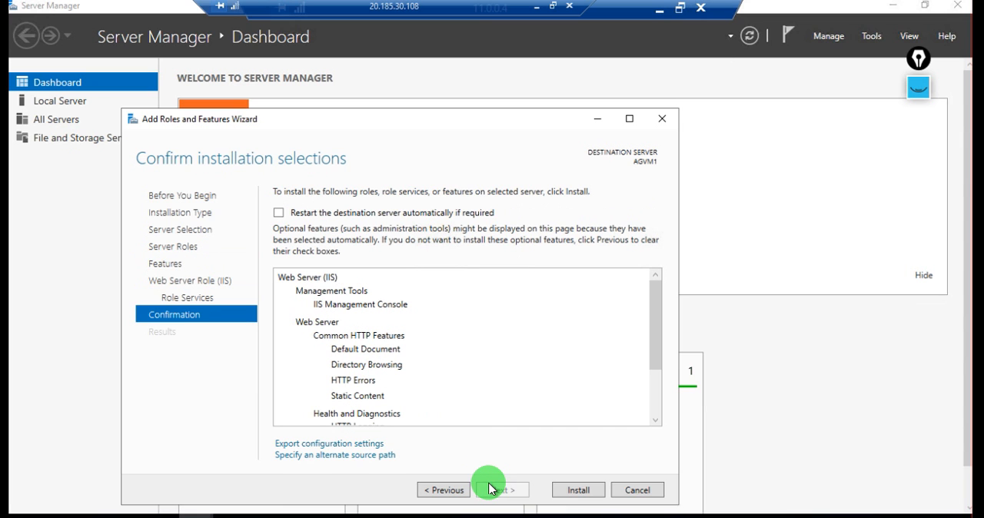
{"action": "left_click", "coordinate": [575, 491]}
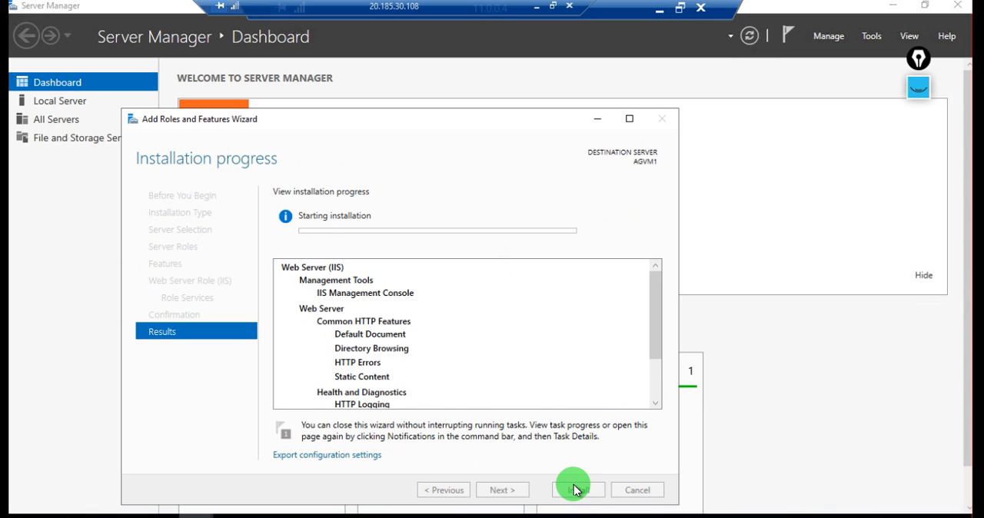
Show the handwritten plan, mark items 5 and 6 with blue ticks, add a small note and arrows near item 7, and hide the ink
{"action": "left_click", "coordinate": [918, 91]}
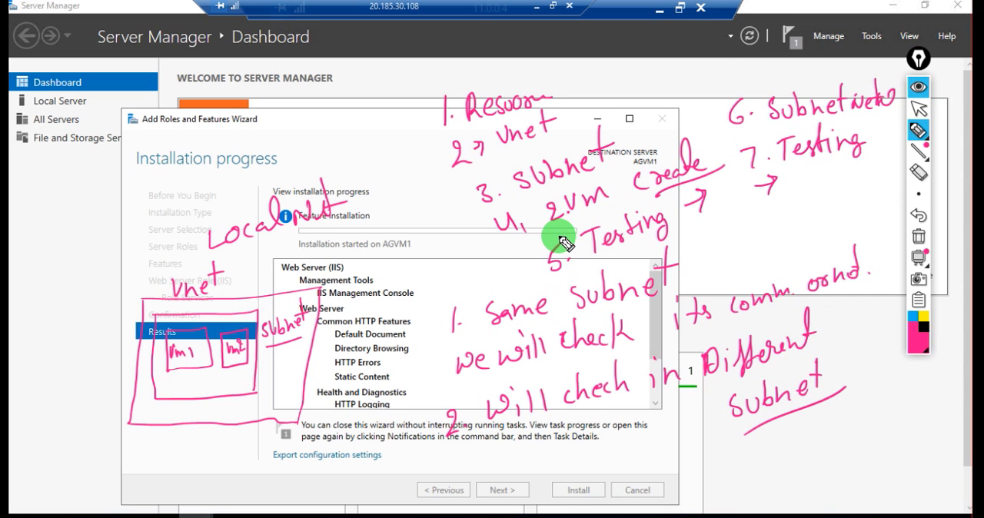
{"action": "left_click_drag", "start_coordinate": [564, 243], "coordinate": [549, 270]}
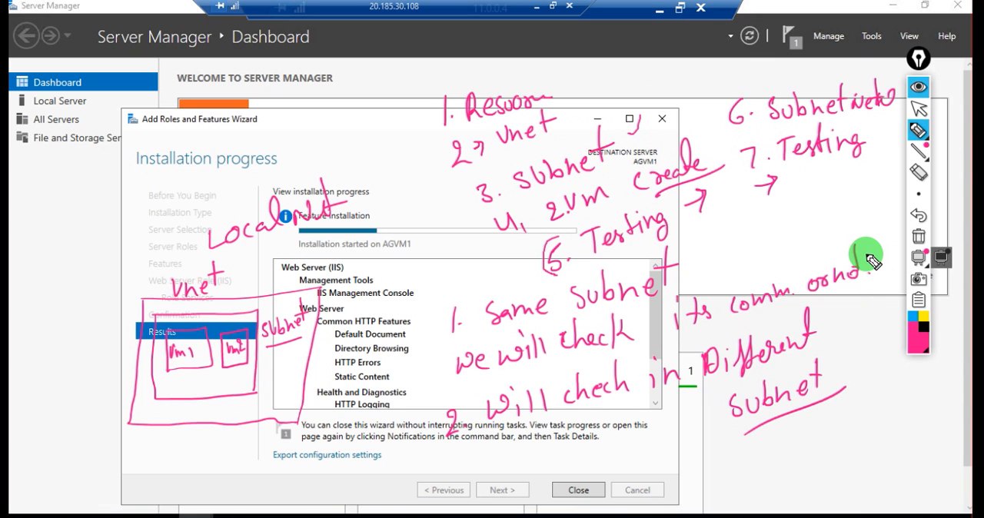
{"action": "left_click", "coordinate": [912, 323]}
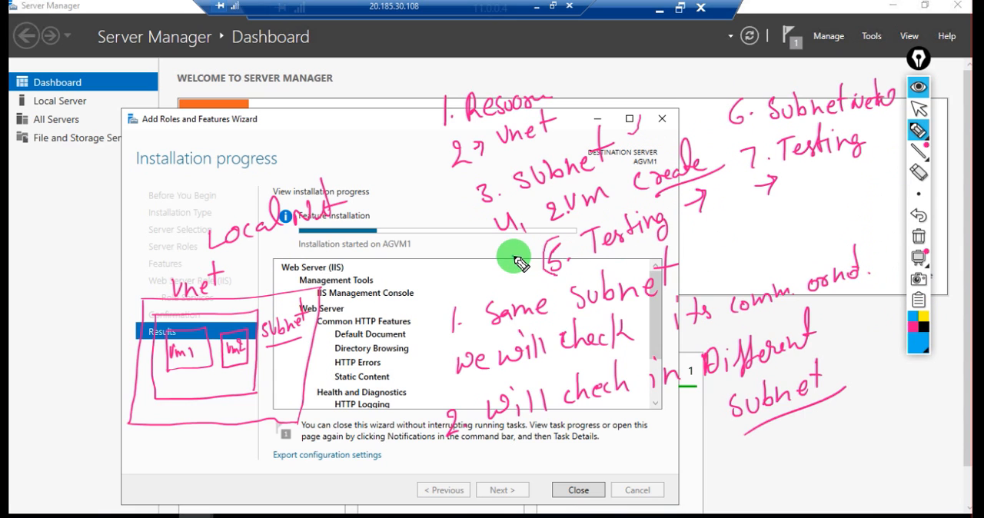
{"action": "left_click_drag", "start_coordinate": [514, 259], "coordinate": [536, 257]}
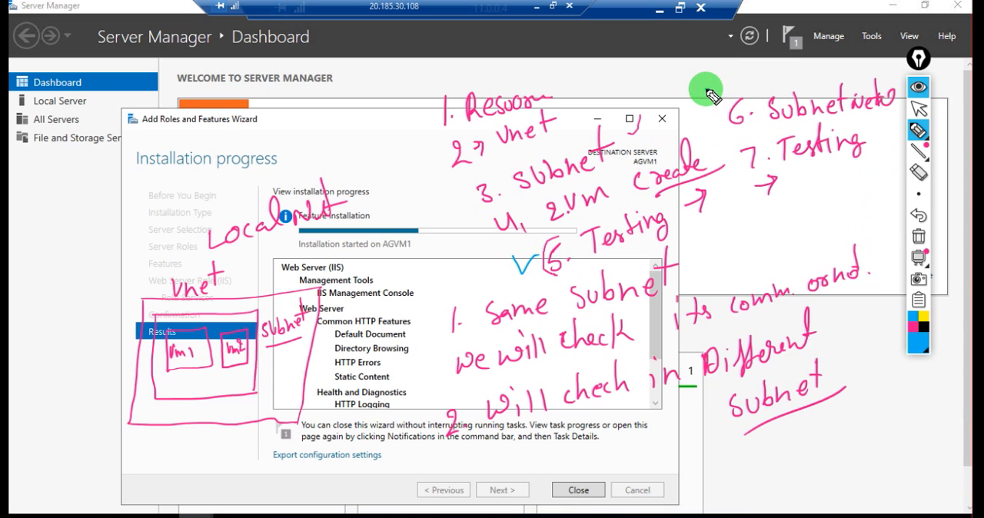
{"action": "left_click_drag", "start_coordinate": [707, 90], "coordinate": [738, 80]}
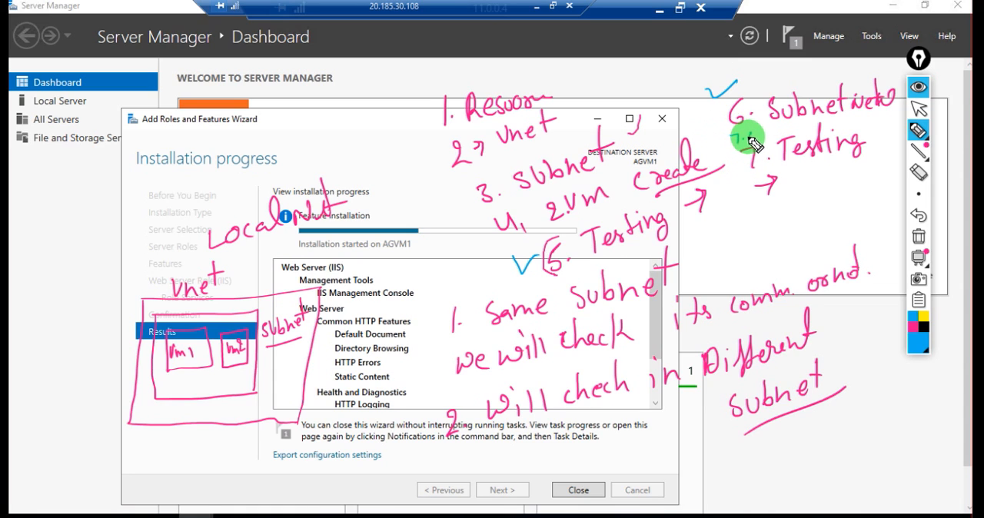
{"action": "left_click_drag", "start_coordinate": [732, 137], "coordinate": [777, 131]}
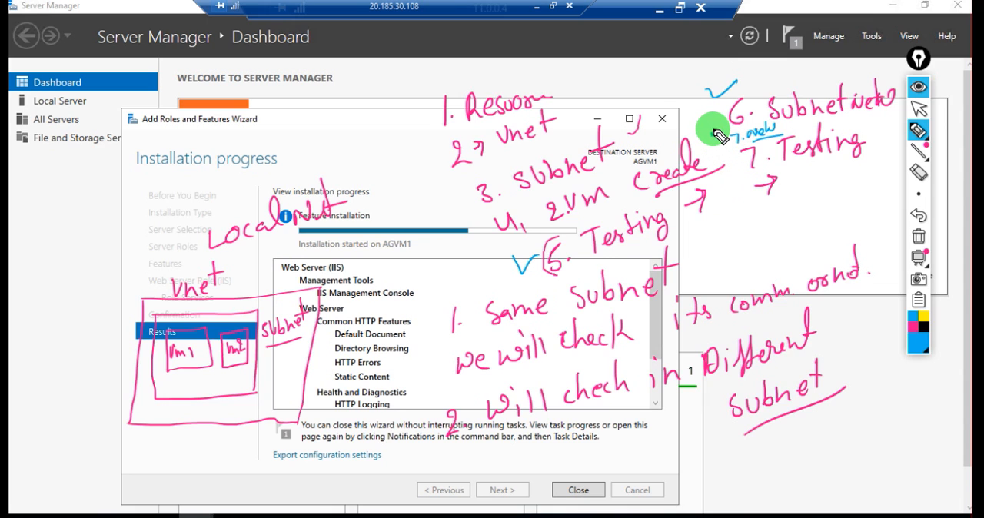
{"action": "left_click_drag", "start_coordinate": [699, 143], "coordinate": [689, 132]}
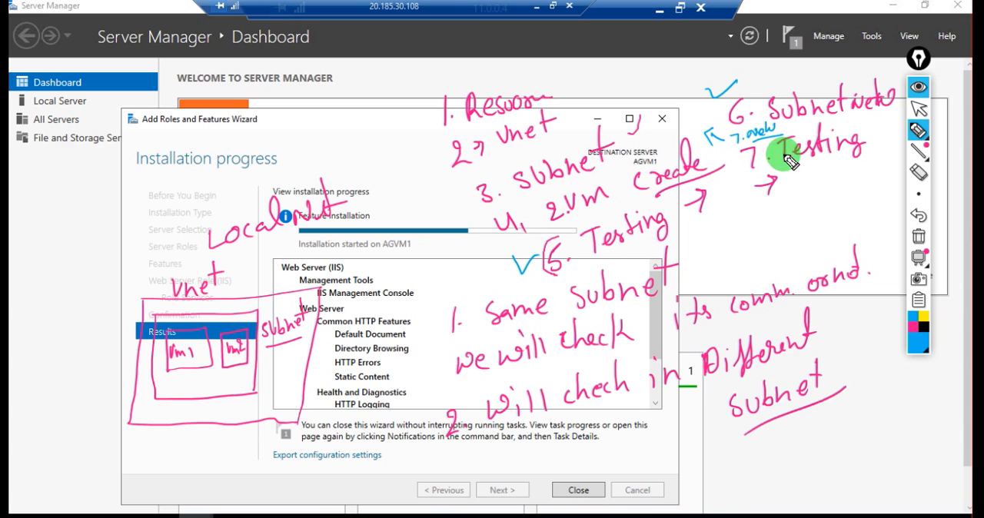
{"action": "left_click_drag", "start_coordinate": [731, 189], "coordinate": [732, 205]}
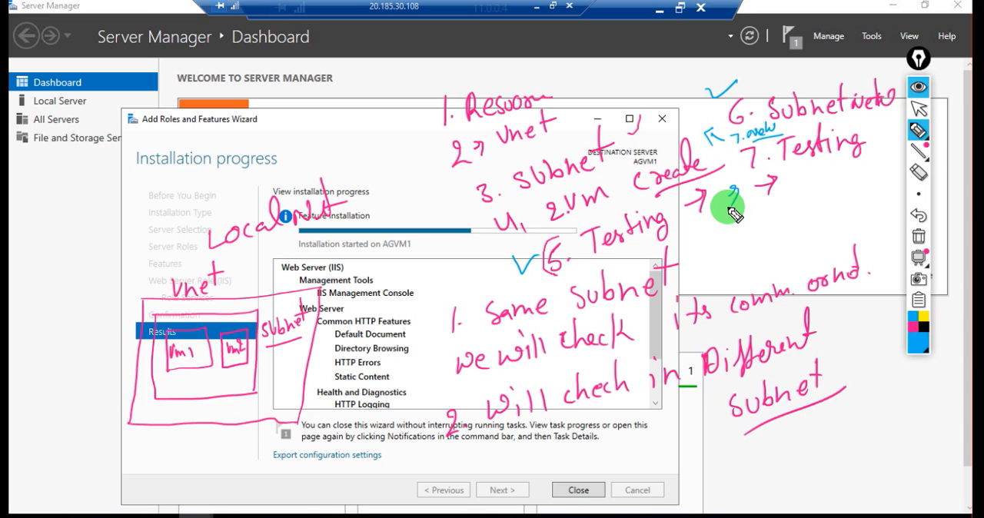
{"action": "left_click", "coordinate": [918, 94]}
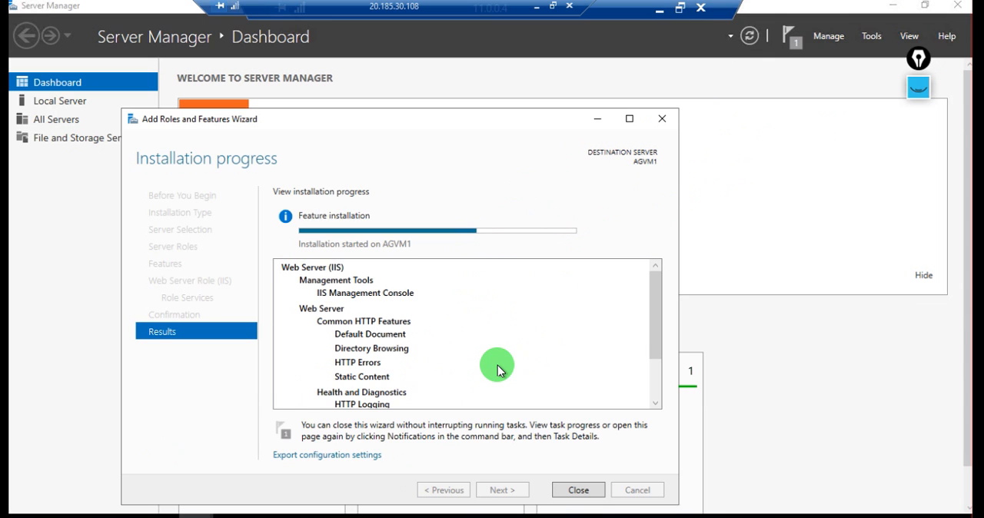
Open AGVM1's Local Server properties, and minimize the 11.0.0.4 session to return to AGvm2's Server Manager
{"action": "left_click", "coordinate": [764, 209]}
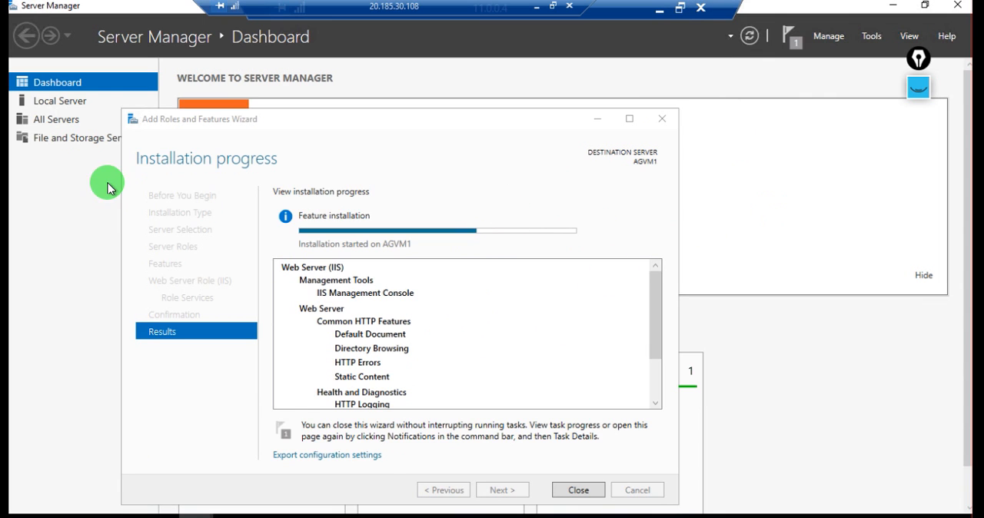
{"action": "left_click", "coordinate": [74, 104]}
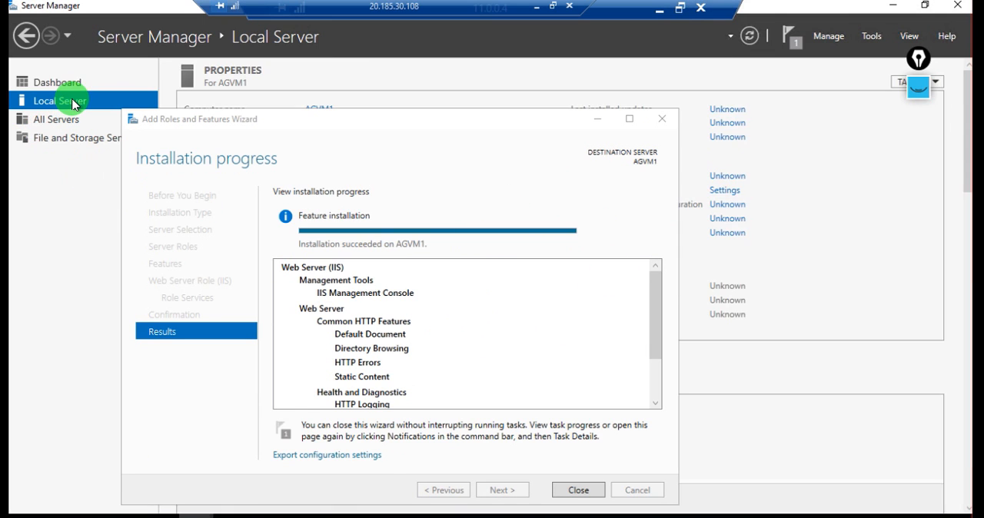
{"action": "left_click", "coordinate": [659, 10]}
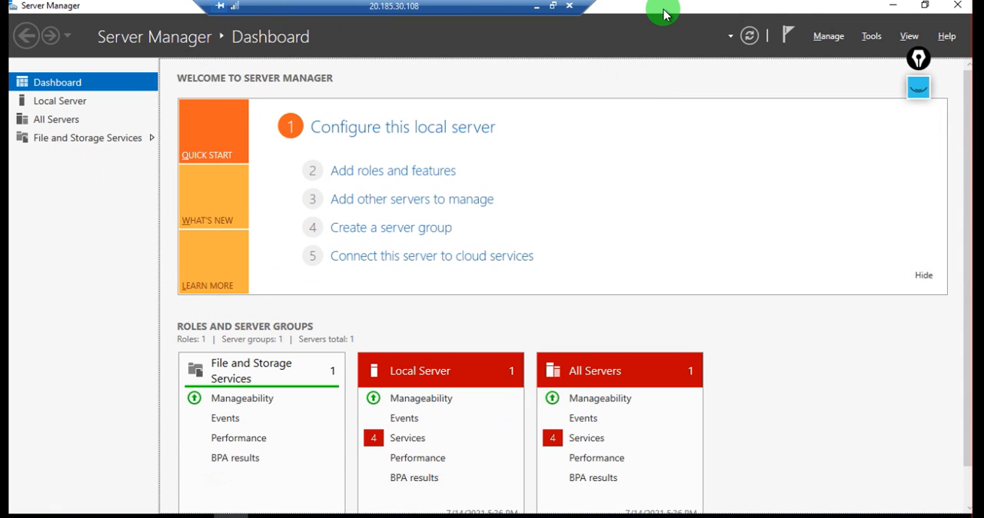
Turn off IE Enhanced Security Configuration for both administrators and users in AGvm2's Local Server properties
{"action": "left_click", "coordinate": [68, 103]}
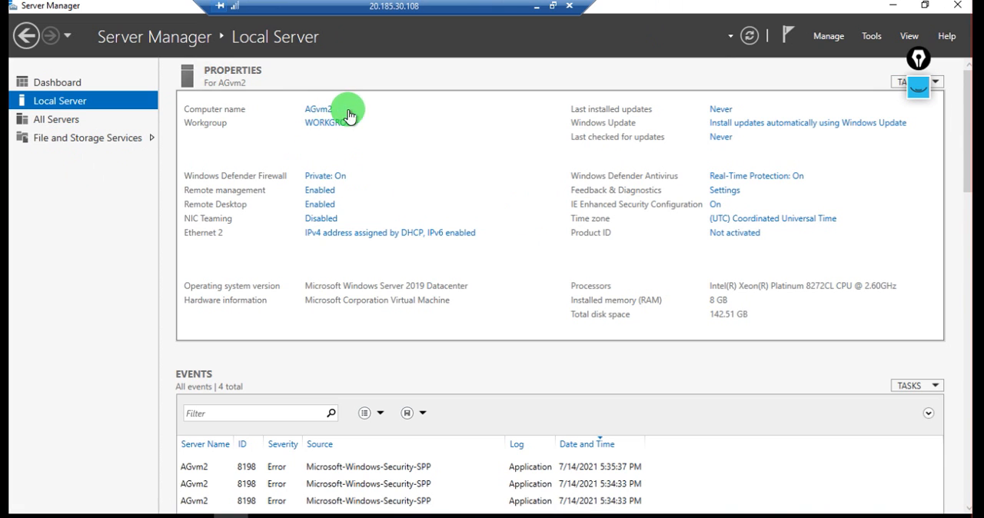
{"action": "left_click", "coordinate": [716, 205]}
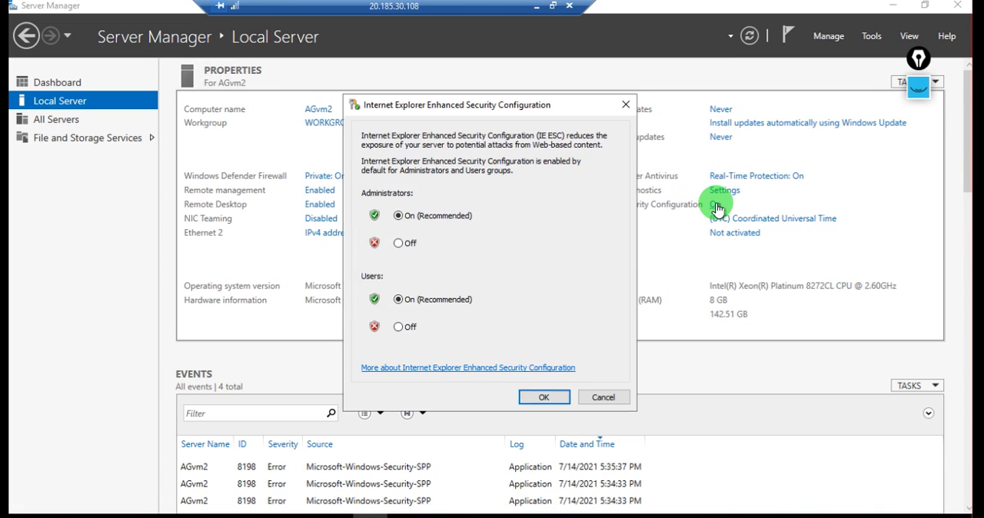
{"action": "left_click", "coordinate": [401, 244]}
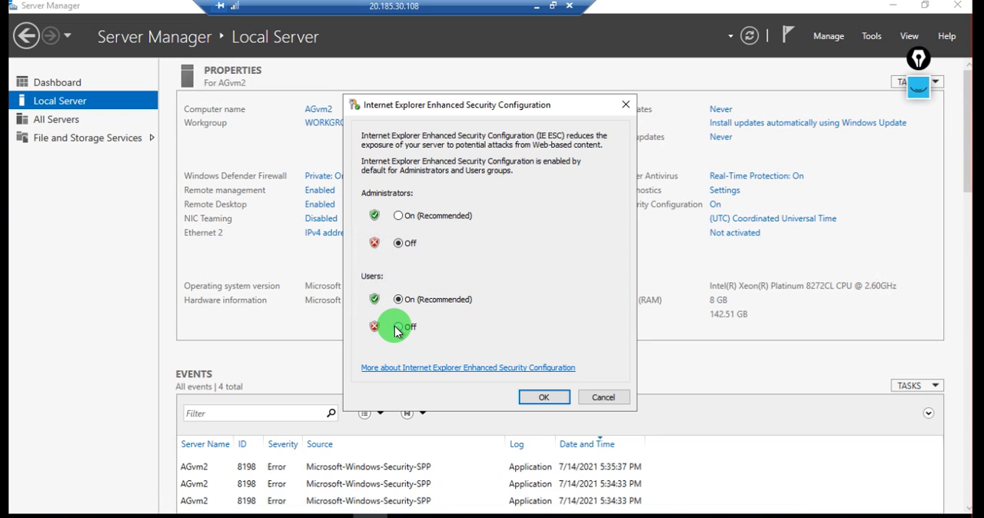
{"action": "left_click", "coordinate": [398, 328]}
{"action": "left_click", "coordinate": [539, 398]}
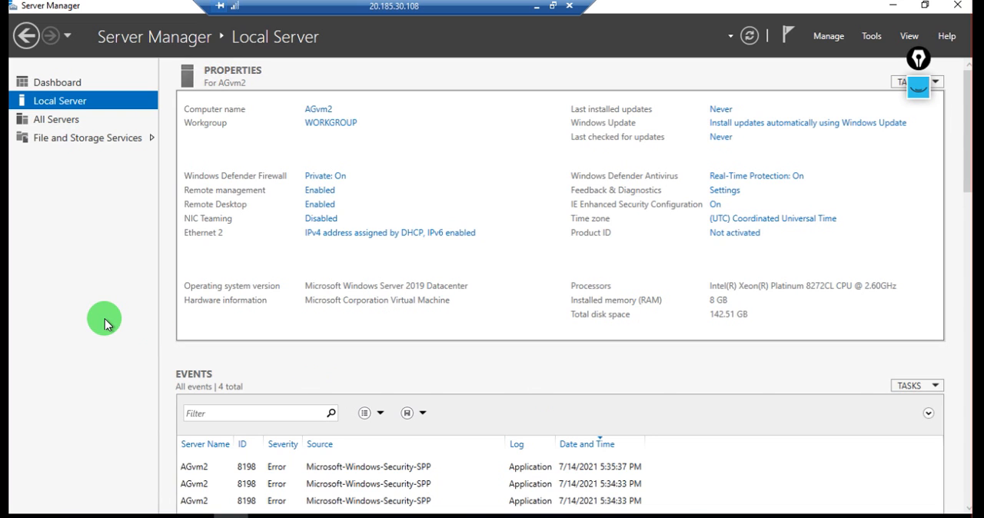
Launch Internet Explorer on AGvm2 and postpone its initial security and privacy setup
{"action": "key", "text": "super"}
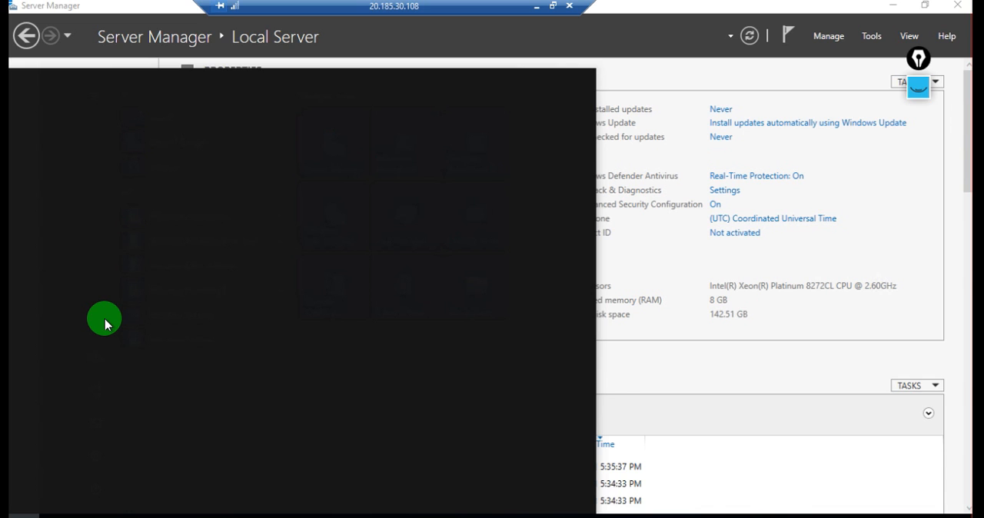
{"action": "type", "text": "ie"}
{"action": "key", "text": "Return"}
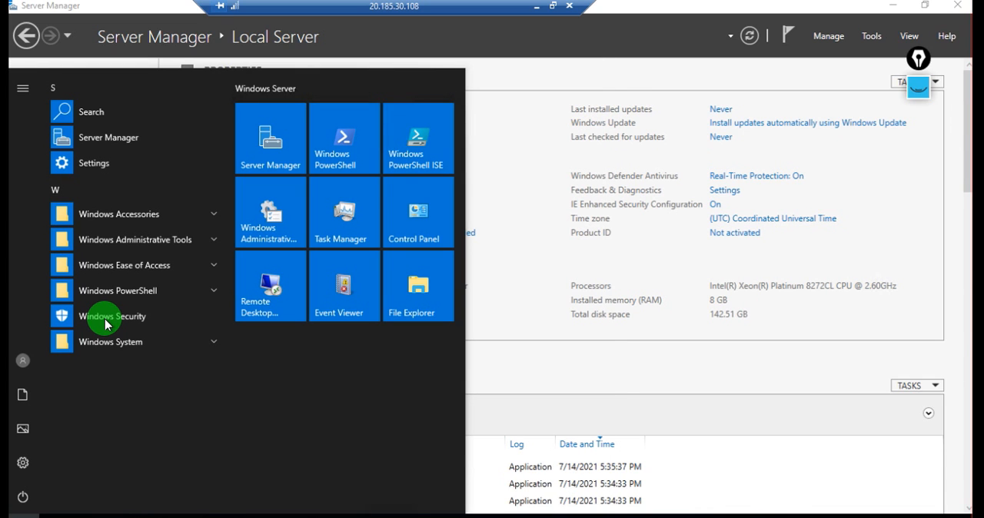
{"action": "type", "text": "ie"}
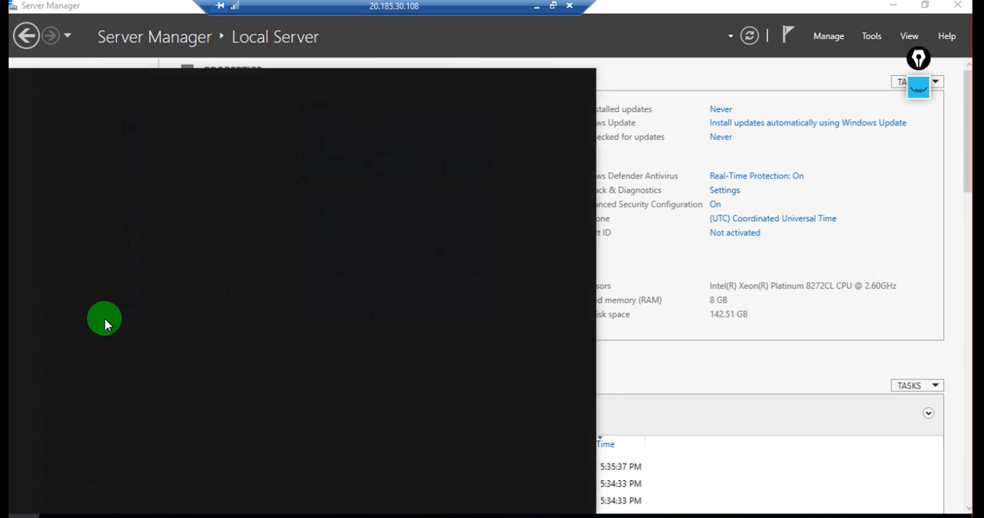
{"action": "key", "text": "Return"}
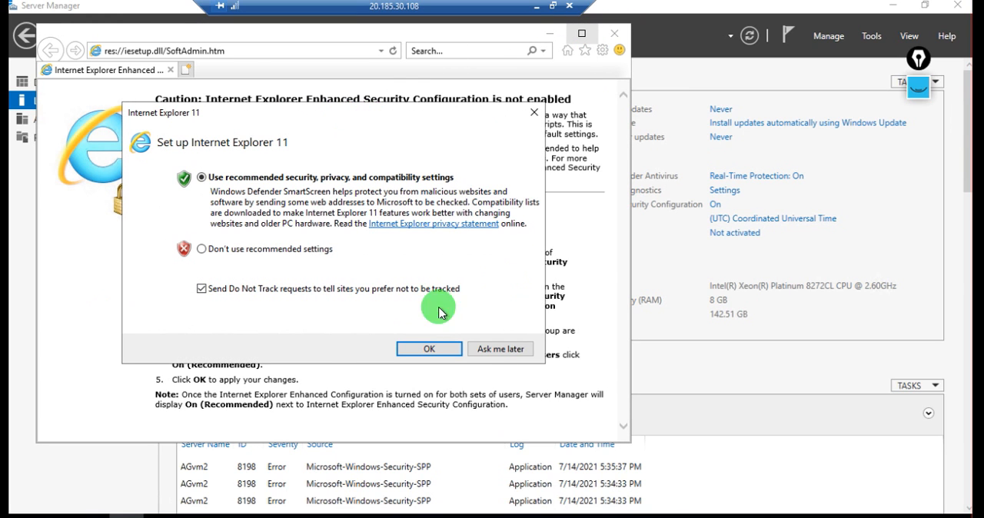
{"action": "left_click", "coordinate": [496, 351]}
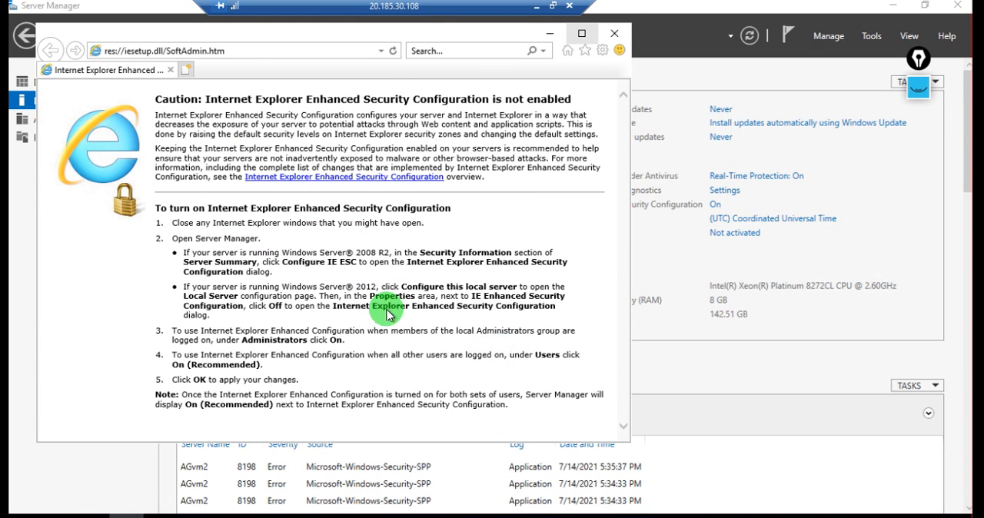
Browse to google.com in Internet Explorer to check AGvm2's internet access
{"action": "left_click", "coordinate": [265, 54]}
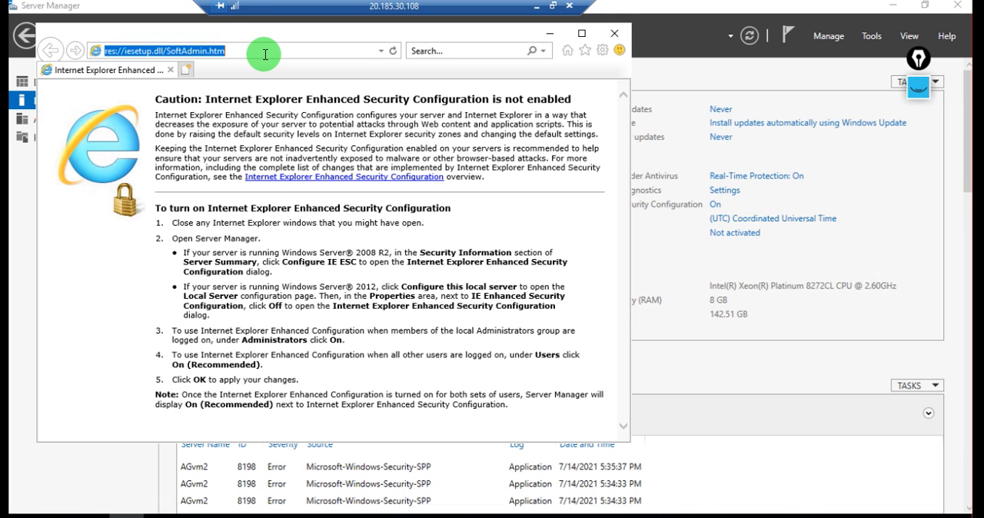
{"action": "type", "text": "googe"}
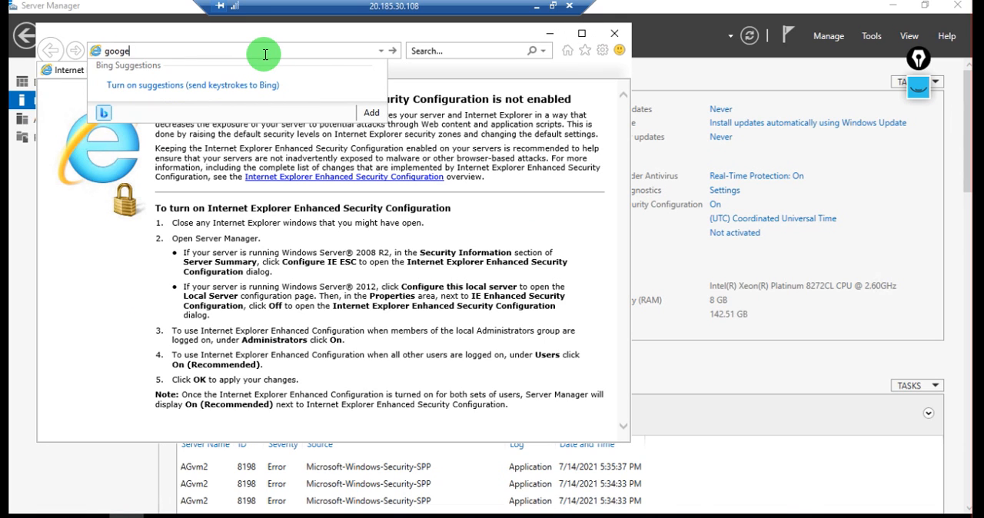
{"action": "type", "text": "le.c"}
{"action": "type", "text": "le.com"}
{"action": "key", "text": "Return"}
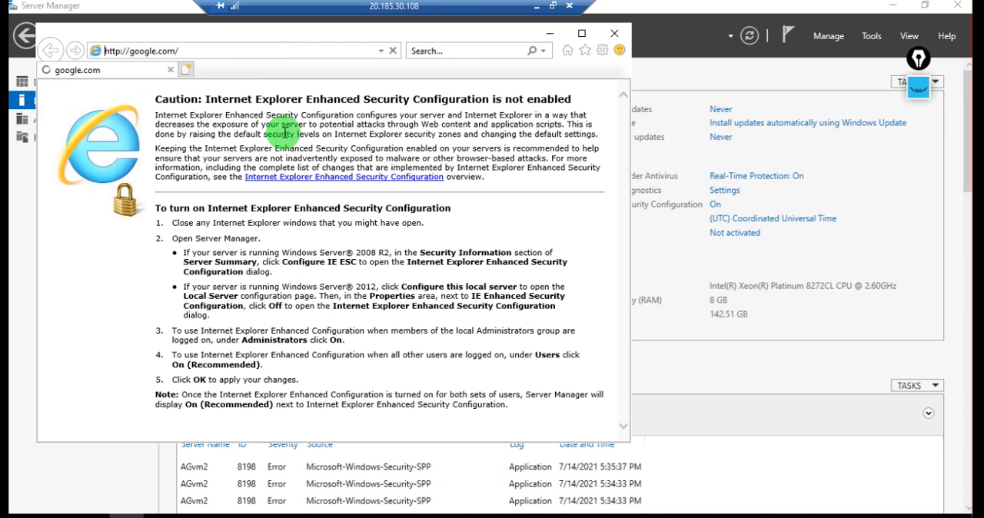
Search the web for speedtest, open the Speedtest by Ookla site, and start a connection speed test
{"action": "left_click", "coordinate": [253, 50]}
{"action": "type", "text": "s"}
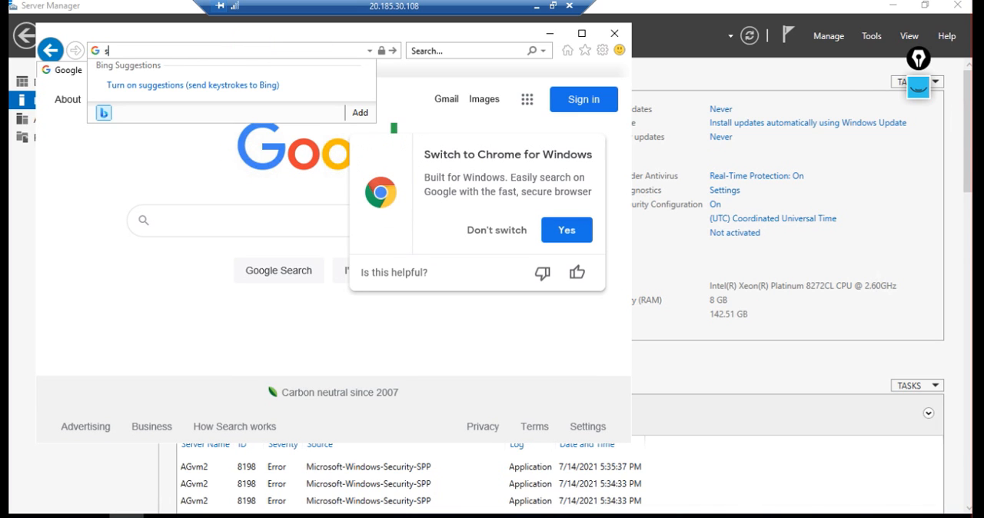
{"action": "type", "text": "peedt"}
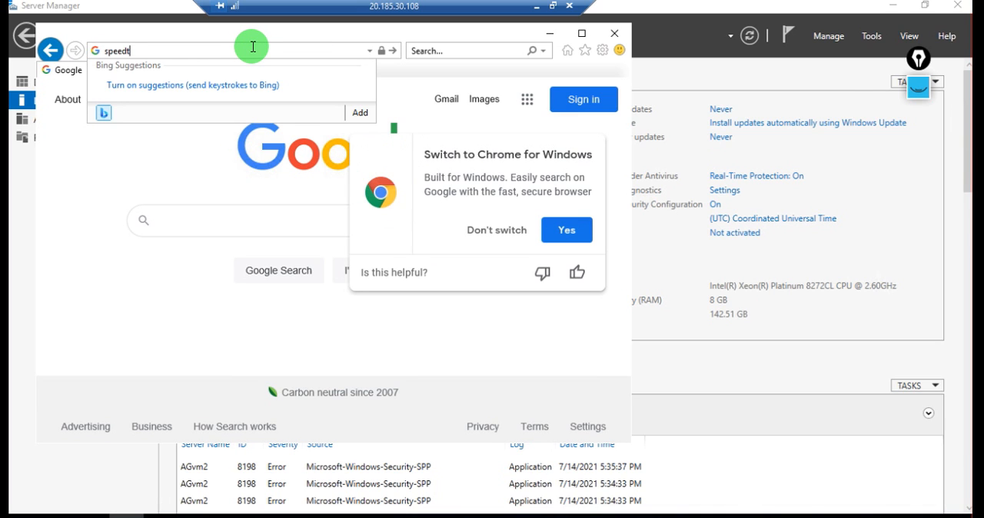
{"action": "type", "text": "est"}
{"action": "key", "text": "Return"}
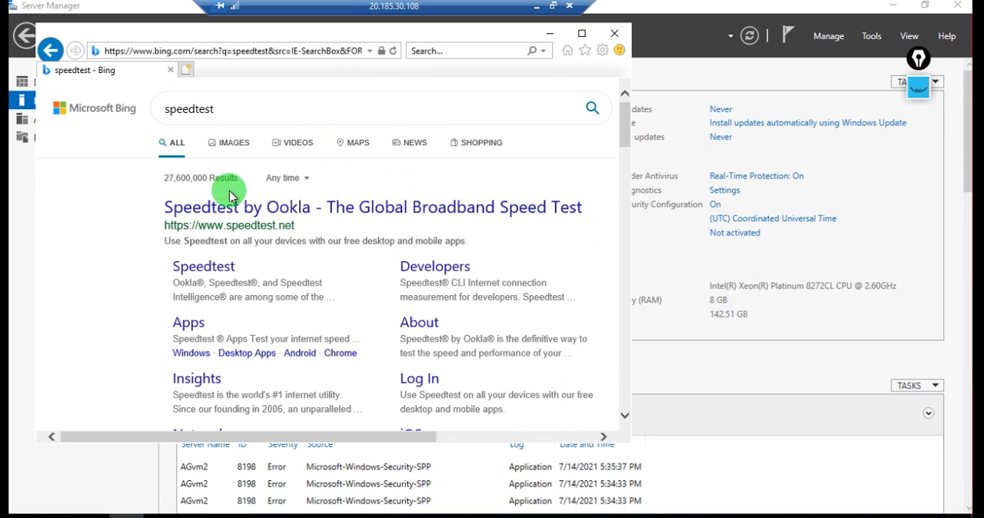
{"action": "left_click", "coordinate": [224, 210]}
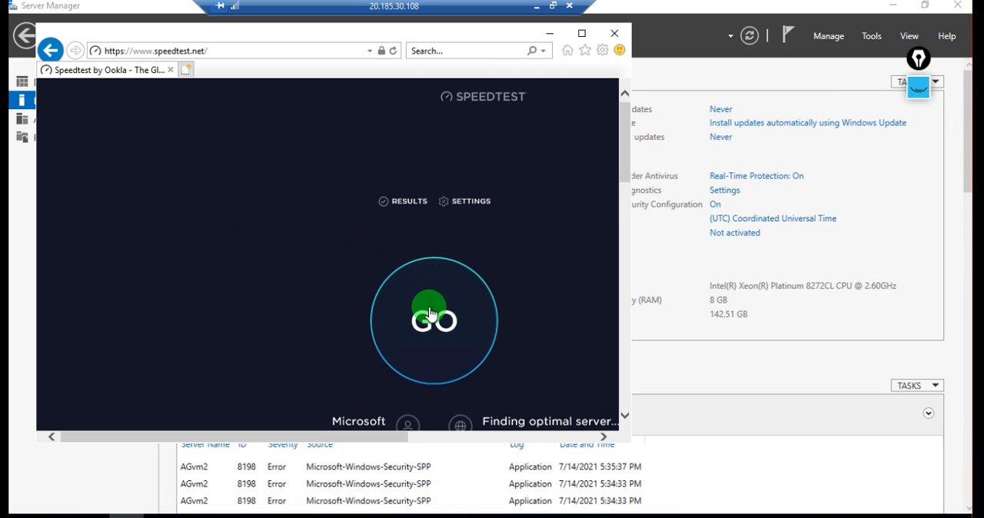
{"action": "left_click", "coordinate": [425, 309]}
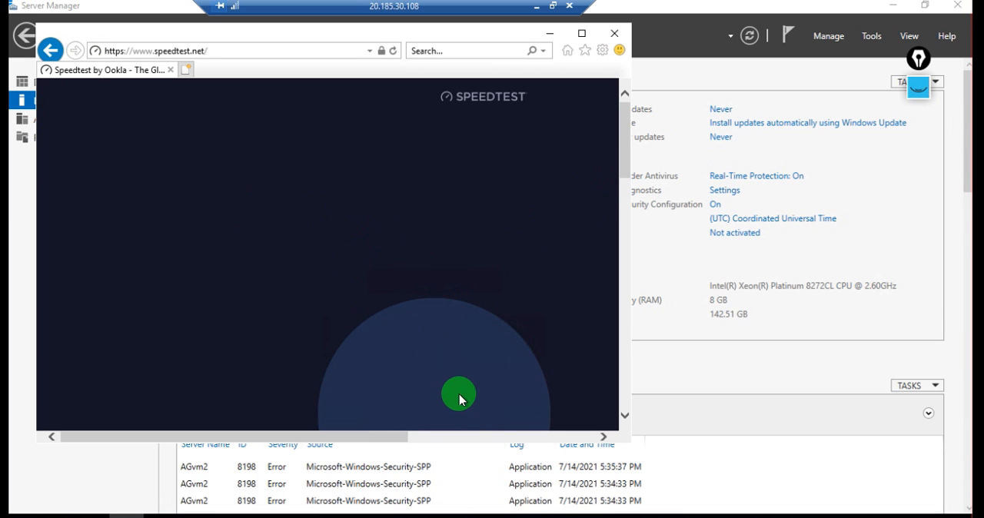
Load the IIS website at 11.0.0.4 in a new browser tab to test communication with AGVM1
{"action": "left_click", "coordinate": [188, 70]}
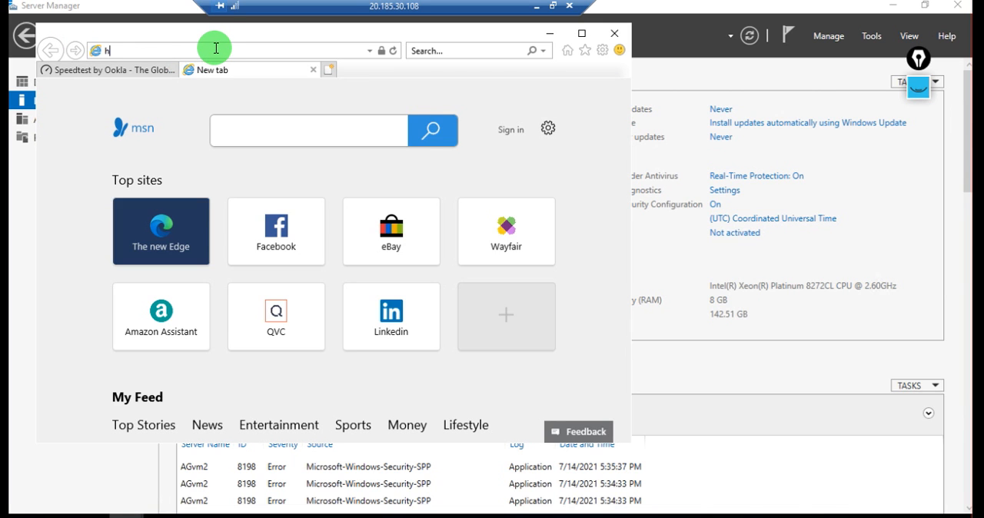
{"action": "type", "text": "h"}
{"action": "key", "text": "BackSpace"}
{"action": "type", "text": "11"}
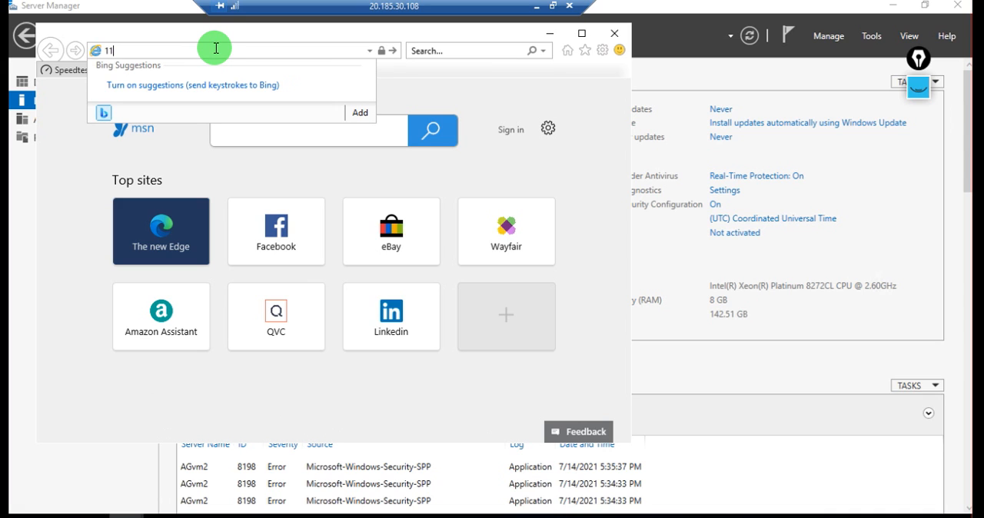
{"action": "type", "text": ".0.0.4"}
{"action": "key", "text": "Return"}
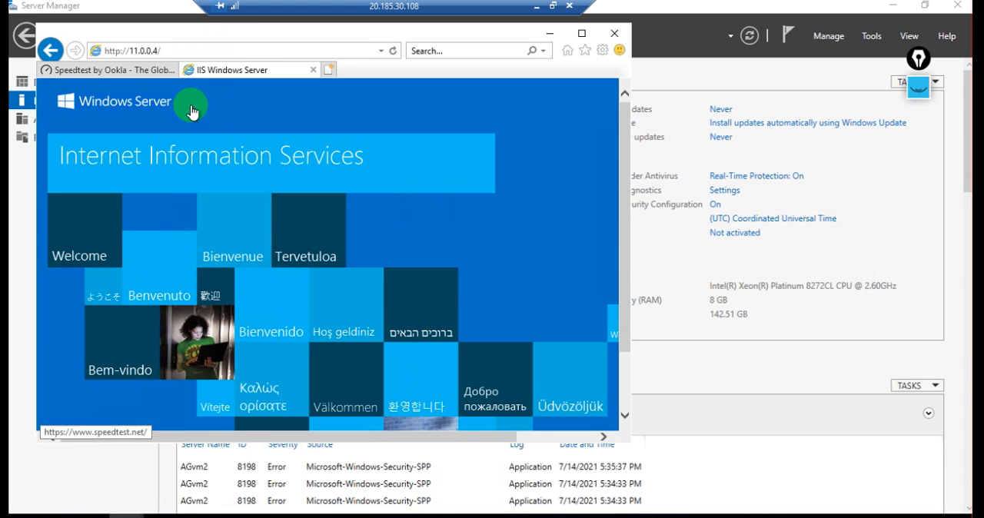
Check the running speed test in a maximized browser window, and close Internet Explorer with all its tabs
{"action": "left_click", "coordinate": [128, 71]}
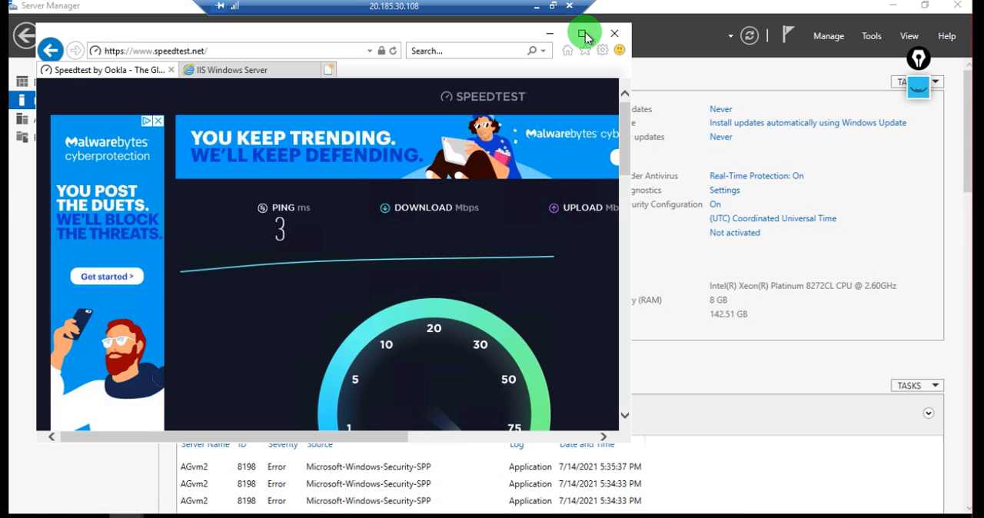
{"action": "left_click", "coordinate": [583, 34]}
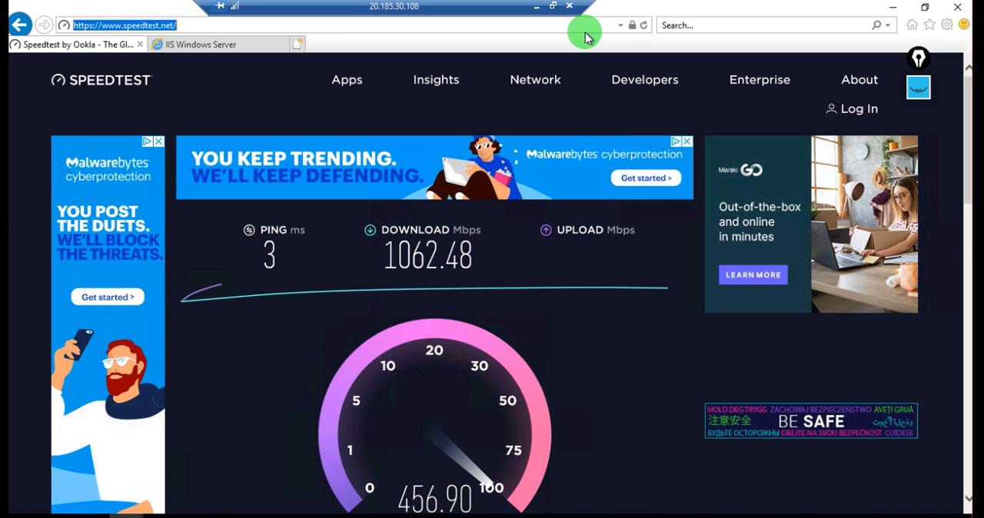
{"action": "left_click", "coordinate": [959, 14]}
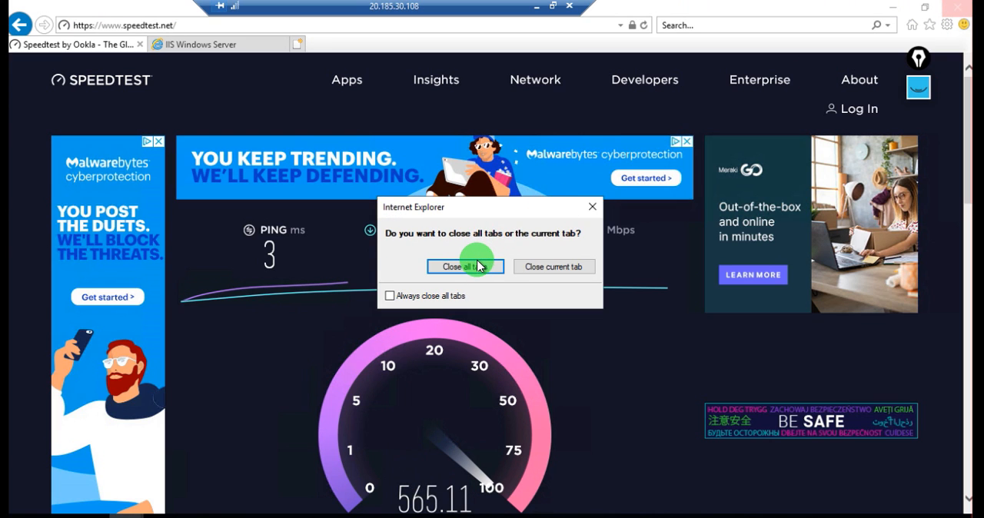
{"action": "left_click", "coordinate": [478, 266]}
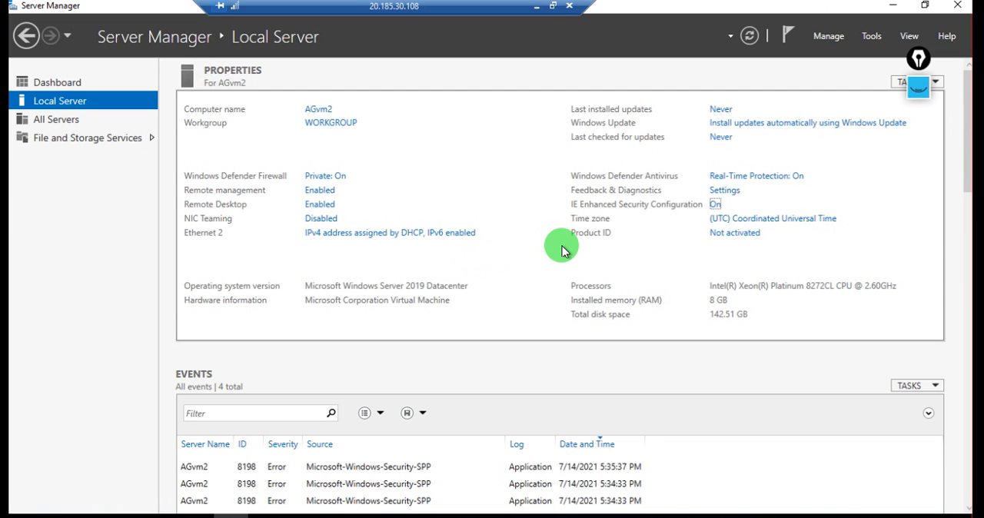
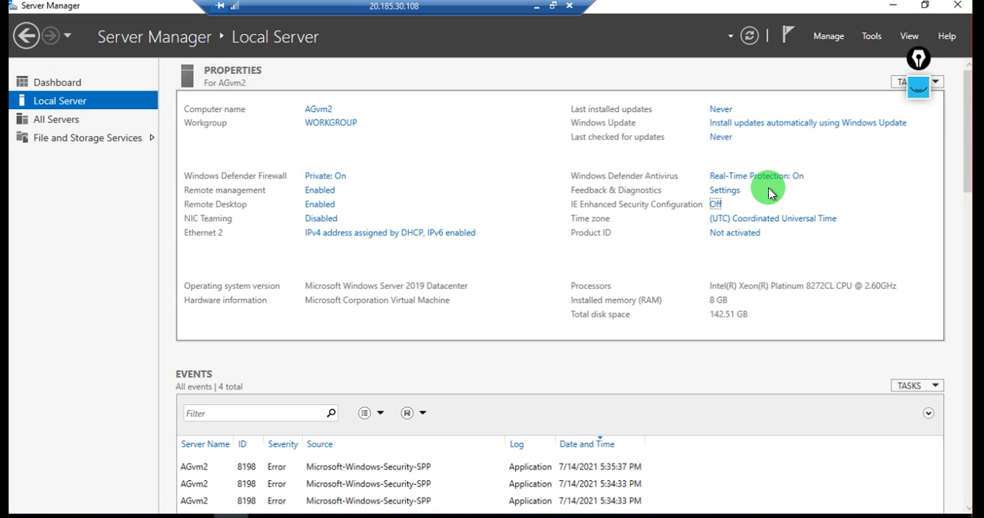
Switch to the AGVM1 session, close its completed Add Roles and Features Wizard, and disconnect the nested remote session to 11.0.0.4
{"action": "key", "text": "alt+Tab"}
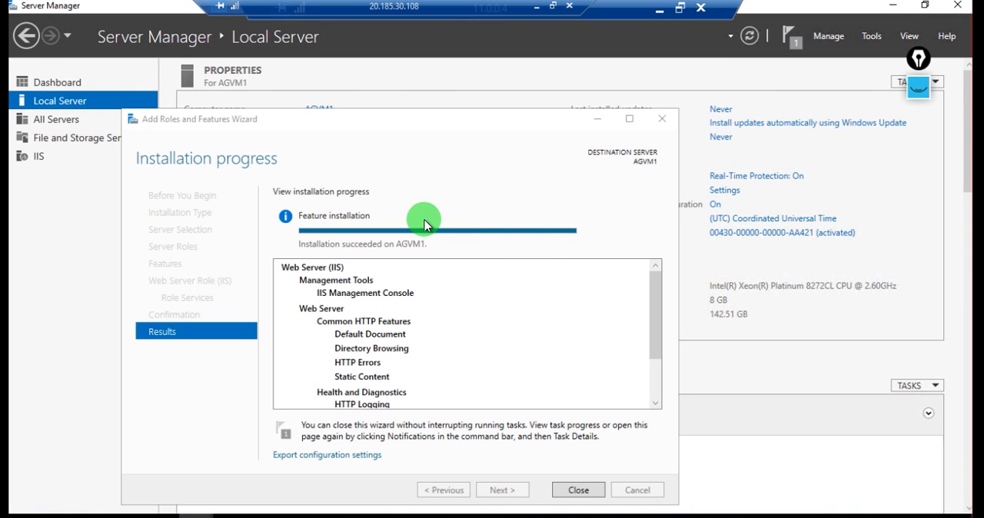
{"action": "left_click", "coordinate": [664, 122]}
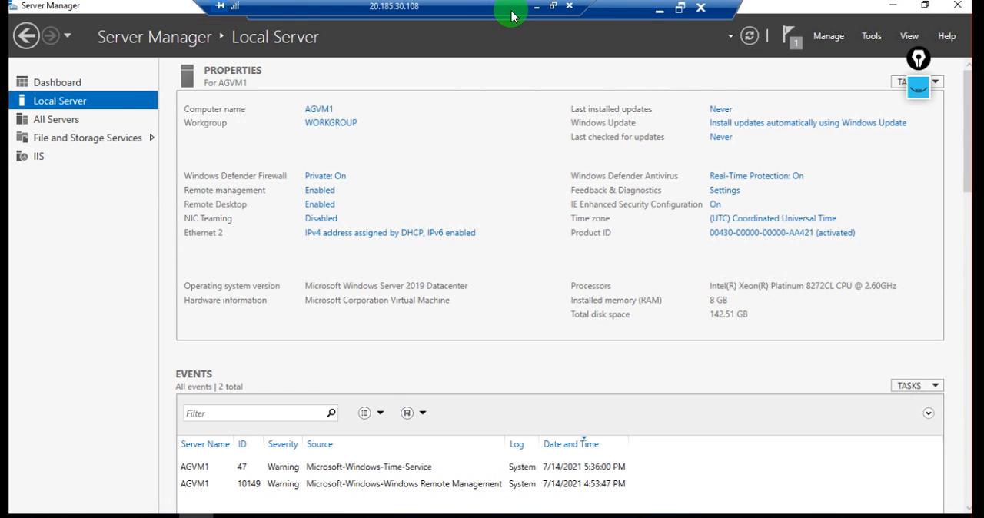
{"action": "left_click_drag", "start_coordinate": [512, 13], "coordinate": [433, 15]}
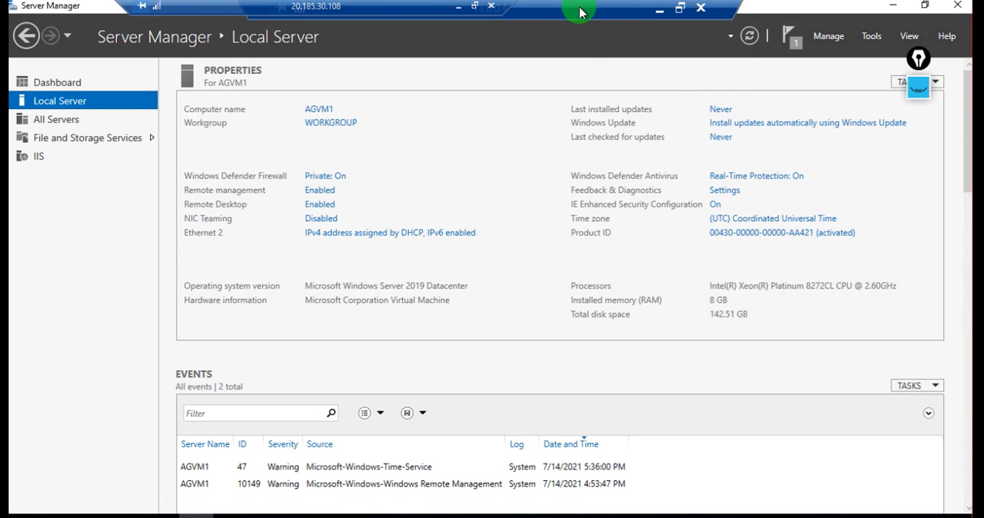
{"action": "left_click", "coordinate": [686, 12]}
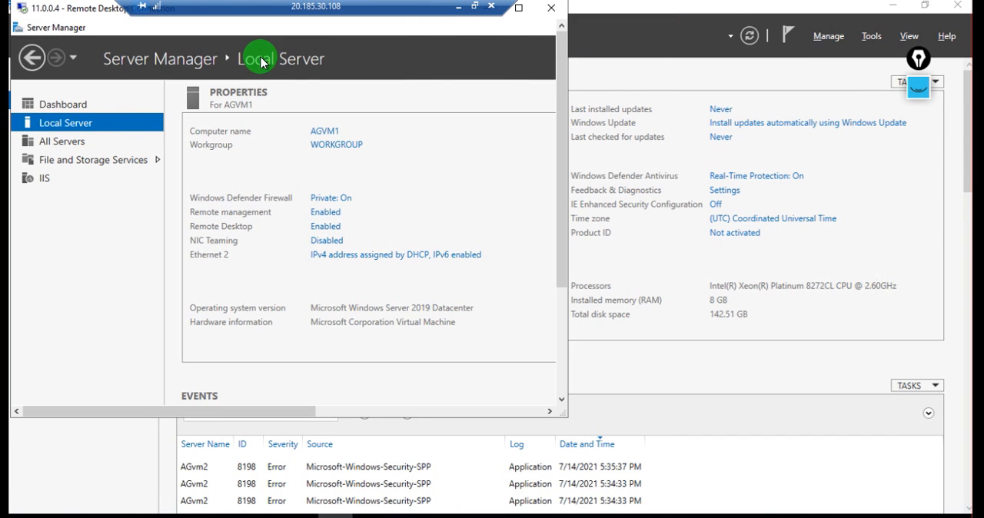
{"action": "left_click_drag", "start_coordinate": [89, 10], "coordinate": [209, 105]}
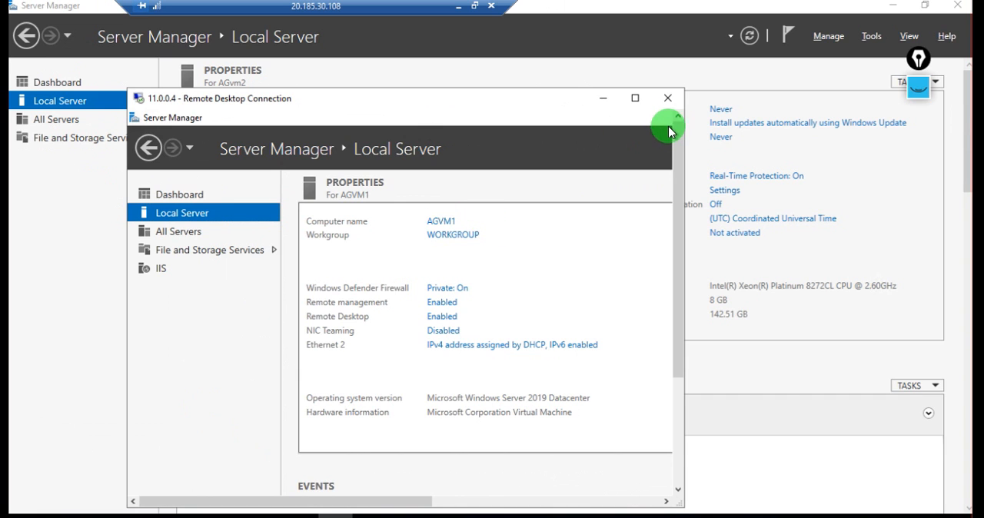
{"action": "left_click", "coordinate": [667, 97]}
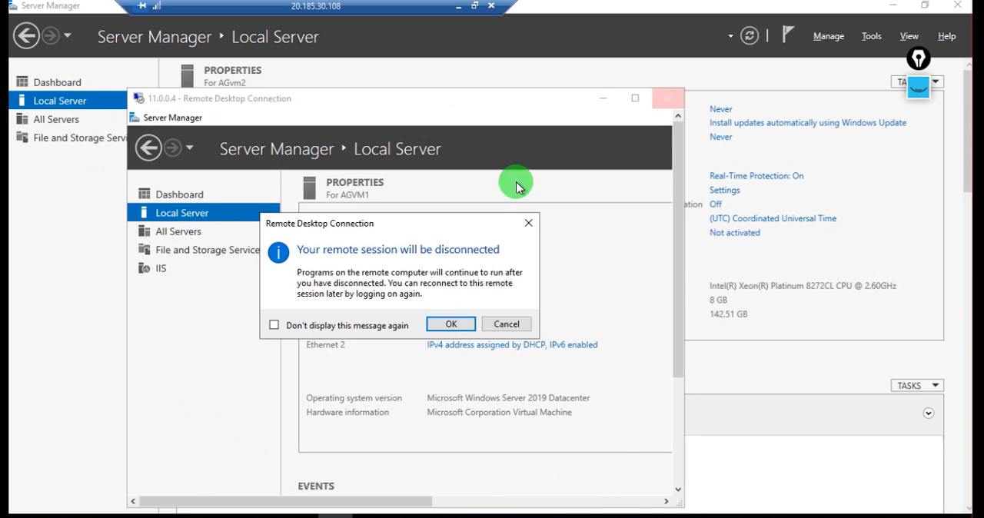
{"action": "left_click", "coordinate": [451, 327]}
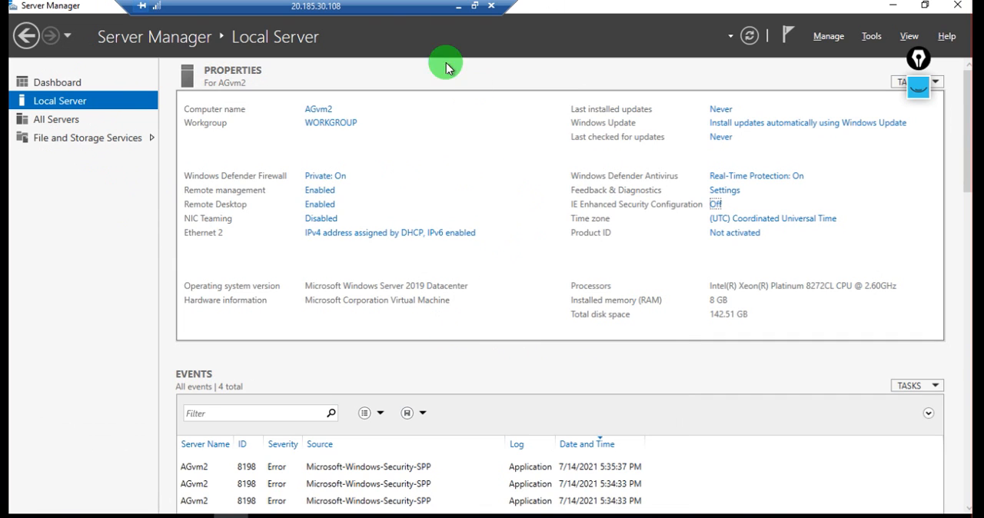
Disconnect the AGvm2 remote session at 20.185.30.108 and return to the Azure portal in the local browser
{"action": "left_click", "coordinate": [493, 7]}
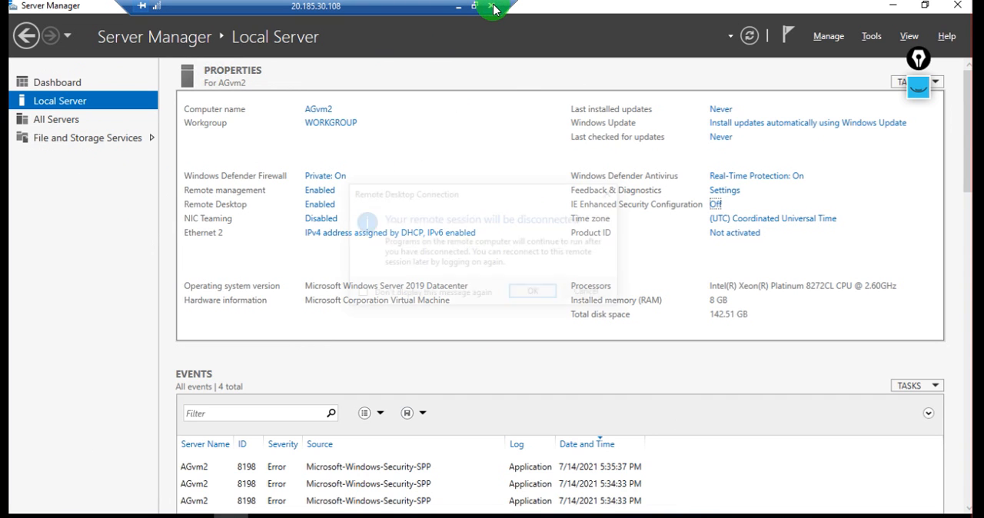
{"action": "left_click", "coordinate": [537, 294]}
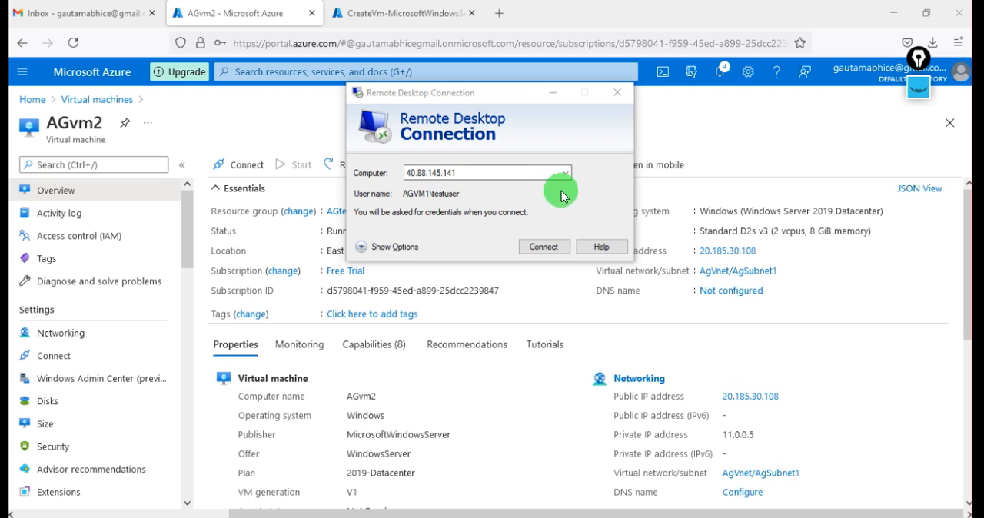
{"action": "left_click", "coordinate": [548, 297]}
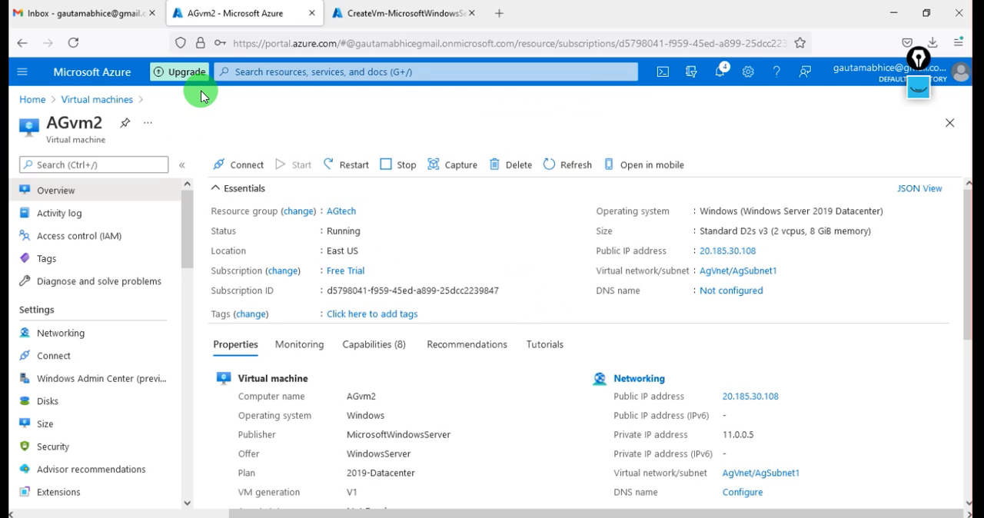
Open the subnet list of the AgVnet virtual network in the AGtech resource group
{"action": "left_click", "coordinate": [33, 99]}
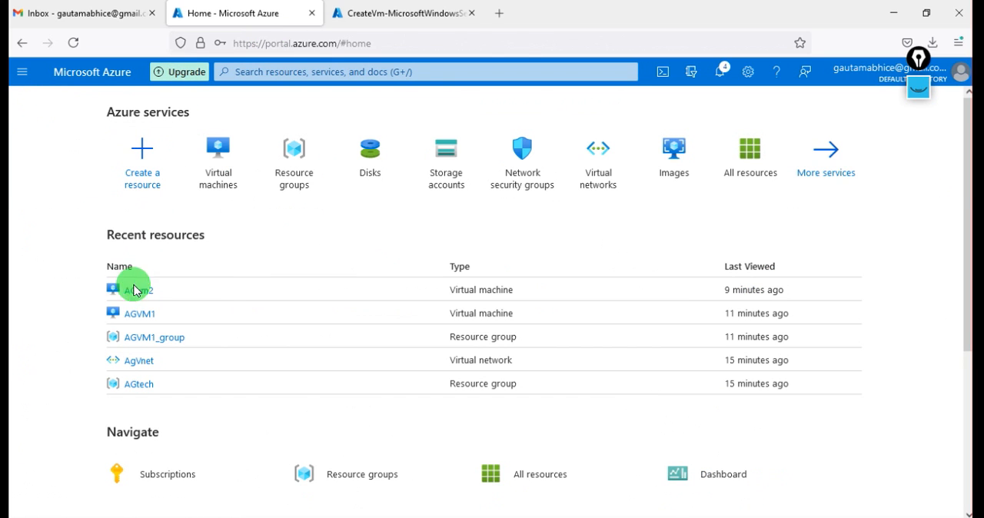
{"action": "left_click", "coordinate": [291, 165]}
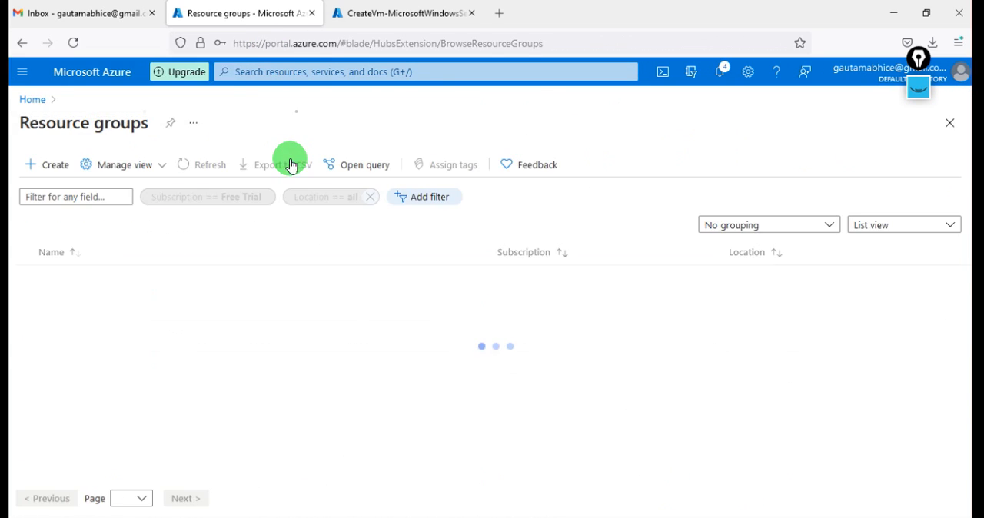
{"action": "left_click", "coordinate": [71, 279]}
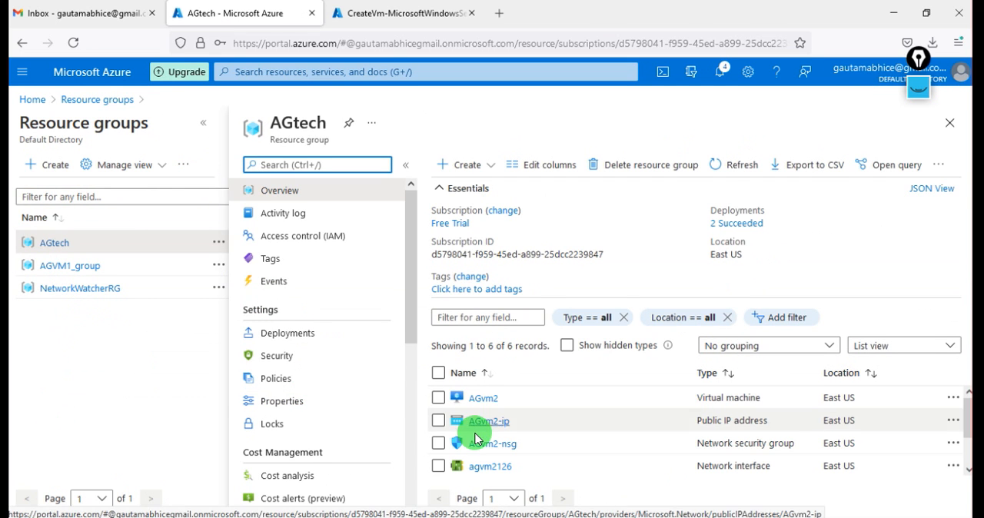
{"action": "scroll", "coordinate": [521, 449], "scroll_direction": "down", "scroll_amount": 2}
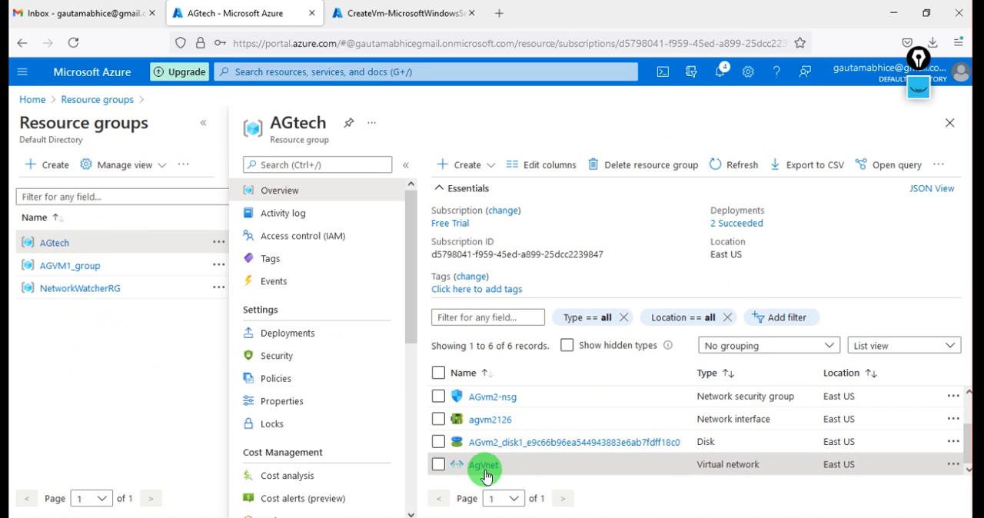
{"action": "left_click", "coordinate": [483, 465]}
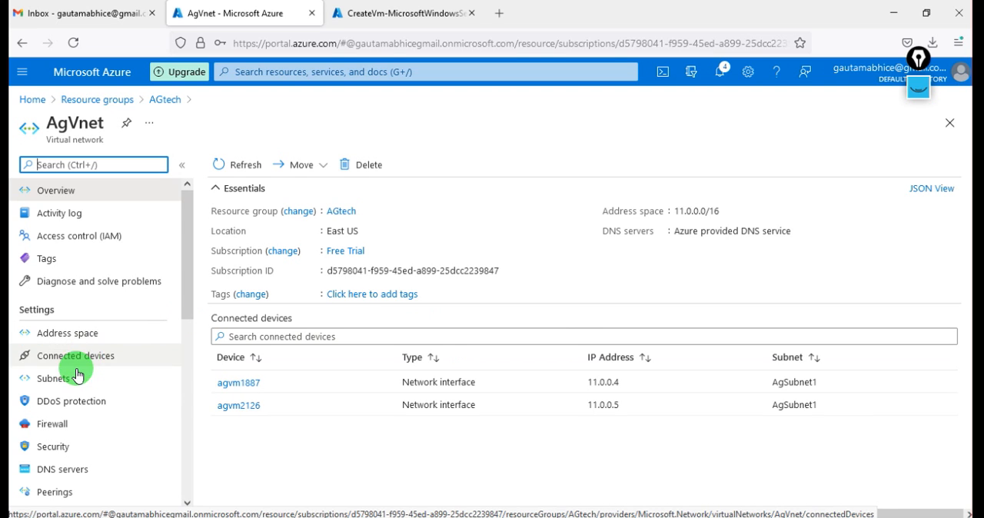
{"action": "left_click", "coordinate": [72, 382]}
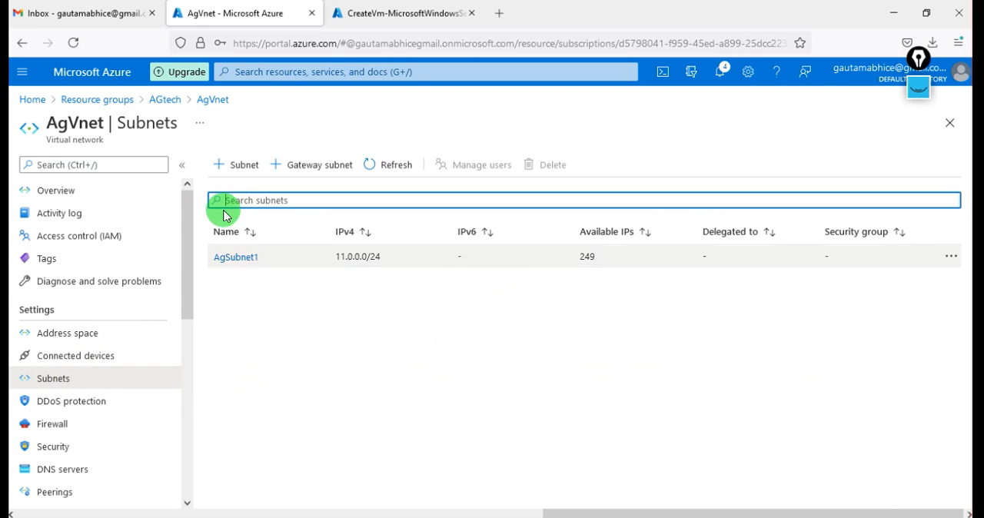
Add a subnet named Agsubnet2 with address range 11.0.1.0/24 to AgVnet, without a NAT gateway, network security group or route table
{"action": "left_click", "coordinate": [240, 166]}
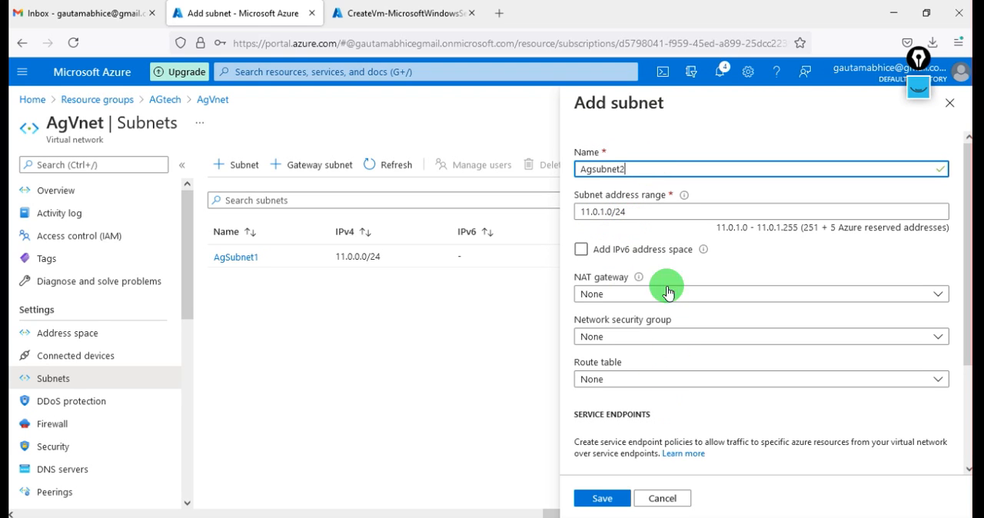
{"action": "scroll", "coordinate": [658, 420], "scroll_direction": "down", "scroll_amount": 2}
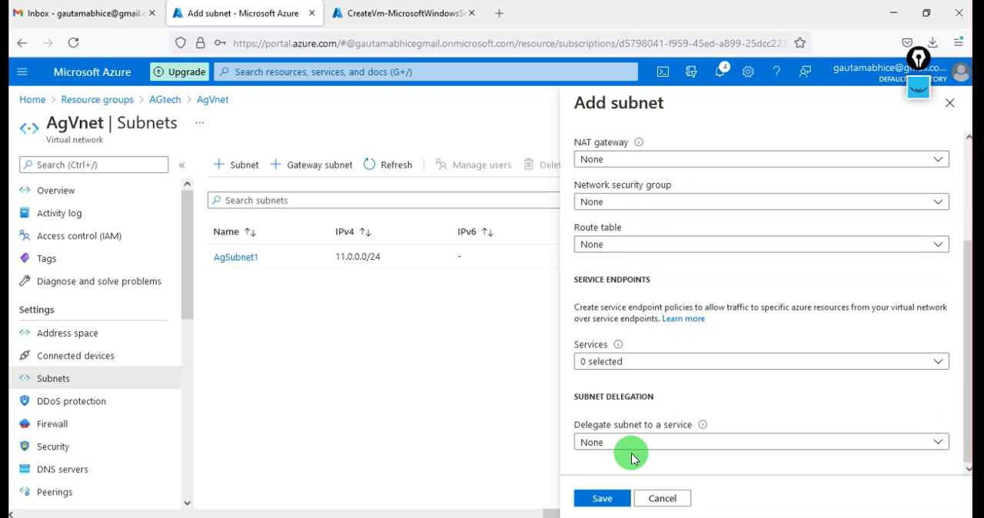
{"action": "scroll", "coordinate": [632, 453], "scroll_direction": "up", "scroll_amount": 2}
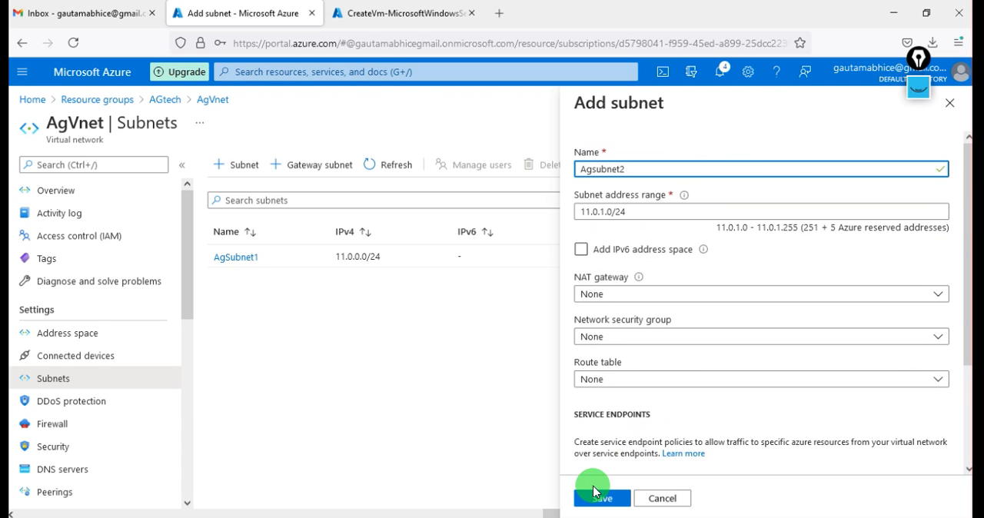
{"action": "left_click", "coordinate": [600, 500]}
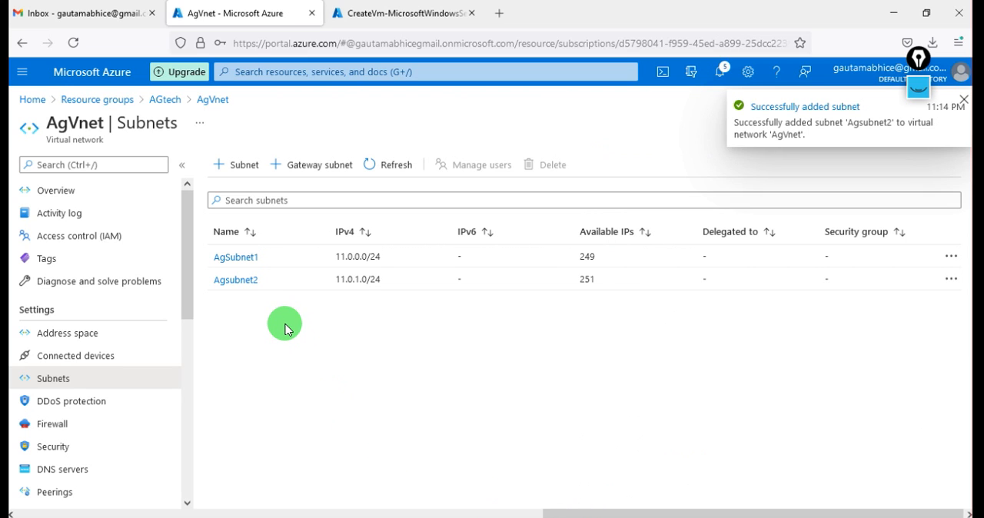
Review the settings of Agsubnet2 and close them without saving changes
{"action": "left_click", "coordinate": [238, 281]}
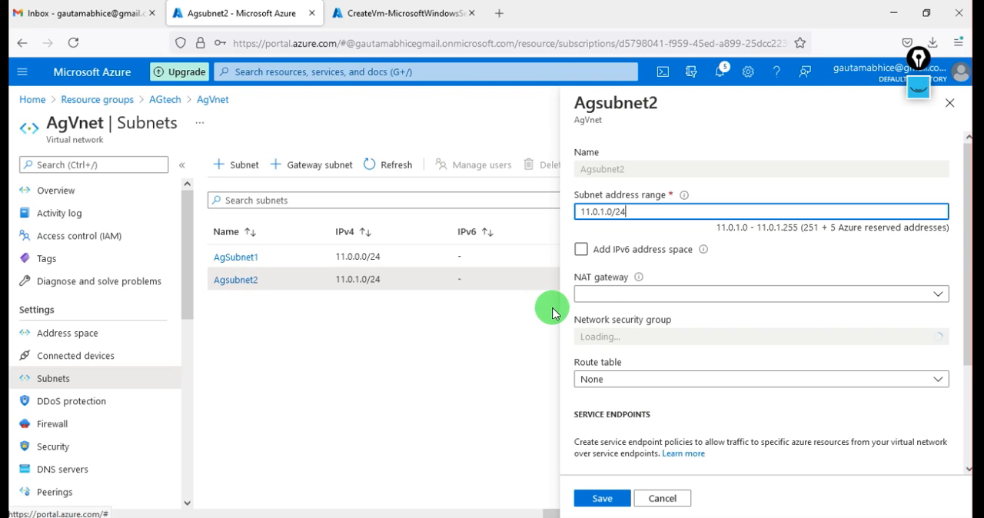
{"action": "scroll", "coordinate": [684, 401], "scroll_direction": "down", "scroll_amount": 3}
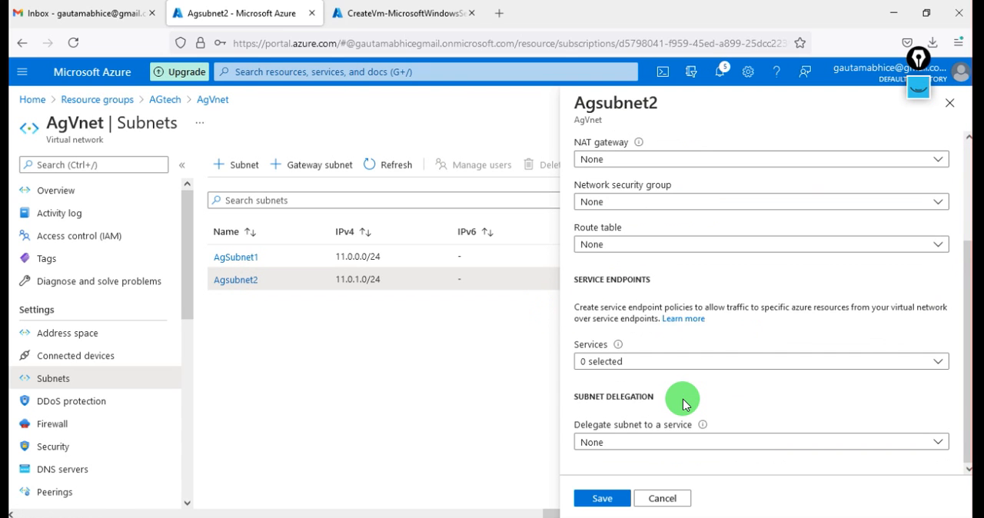
{"action": "scroll", "coordinate": [685, 402], "scroll_direction": "up", "scroll_amount": 3}
{"action": "left_click", "coordinate": [663, 499]}
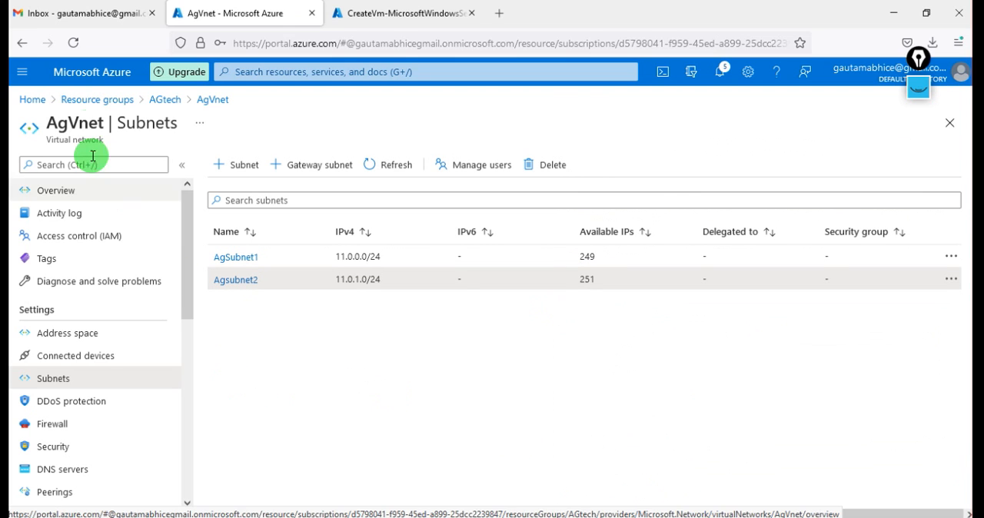
Open the networking settings of the AGvm2 virtual machine from the AGtech resource group
{"action": "left_click", "coordinate": [83, 99]}
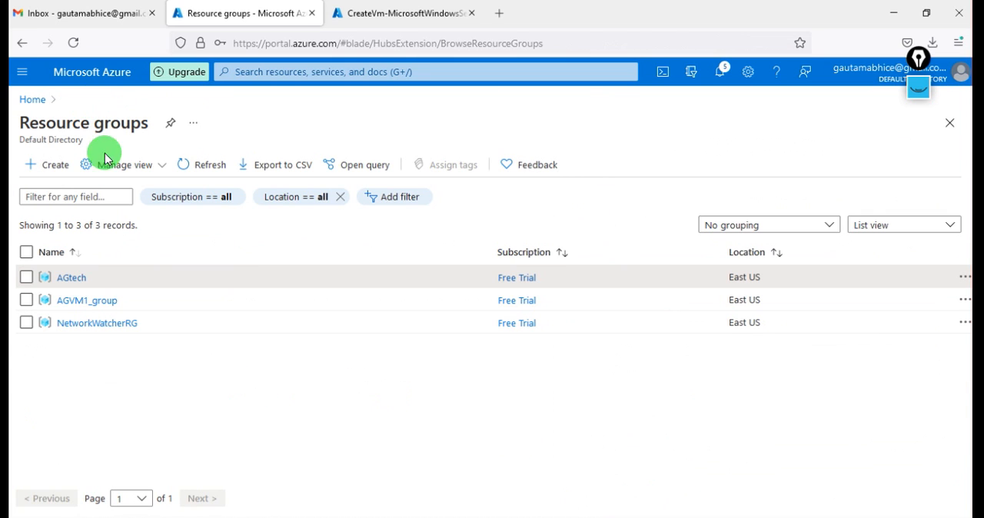
{"action": "left_click", "coordinate": [72, 282]}
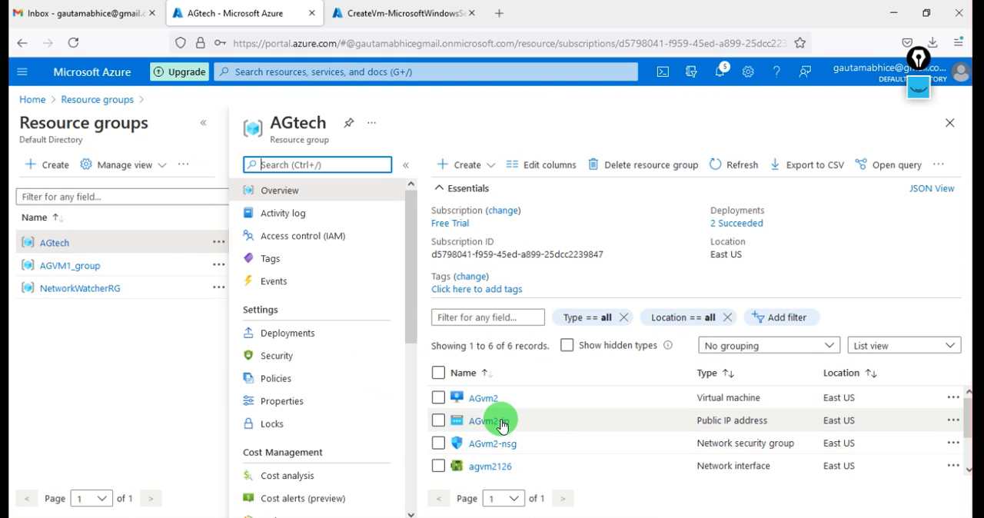
{"action": "left_click", "coordinate": [482, 397]}
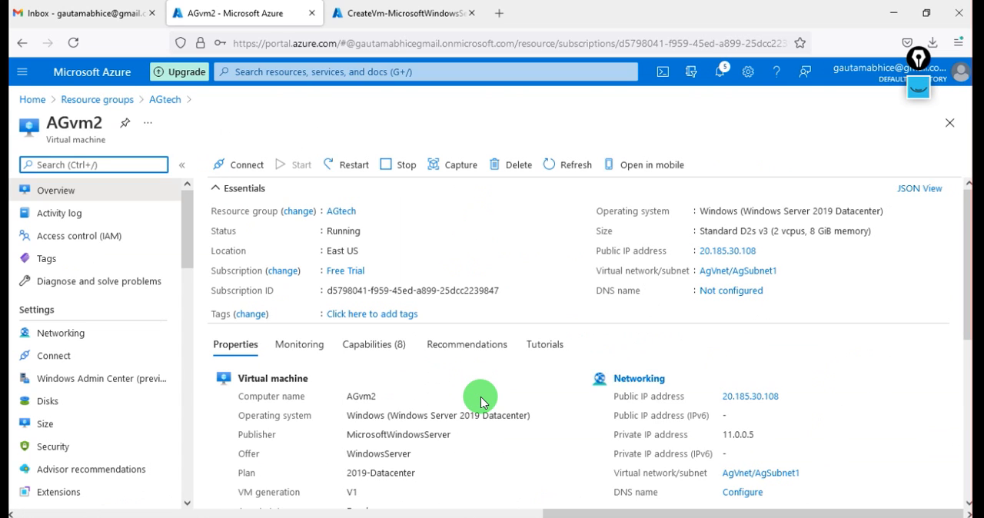
{"action": "left_click", "coordinate": [73, 335]}
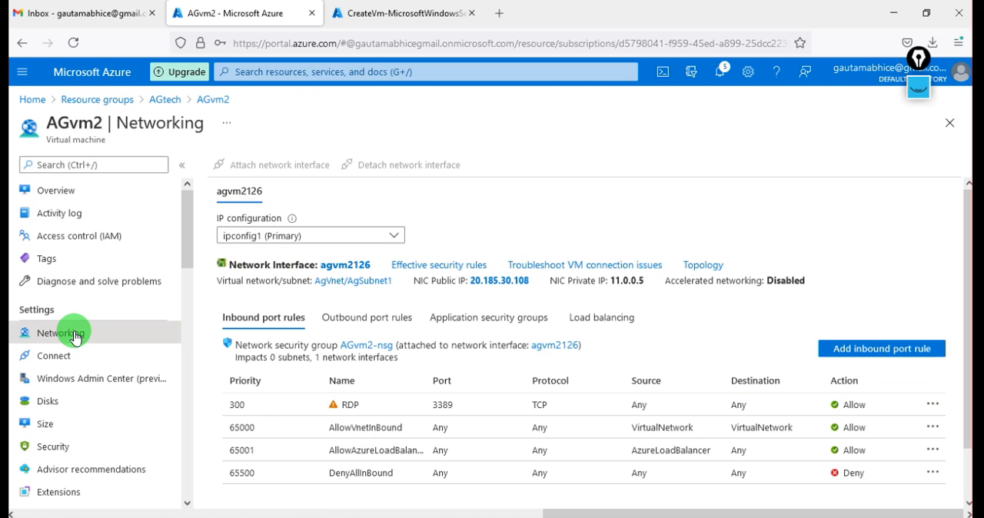
Examine the subnets and connected devices of the virtual network that AGvm2 belongs to
{"action": "left_click", "coordinate": [346, 289]}
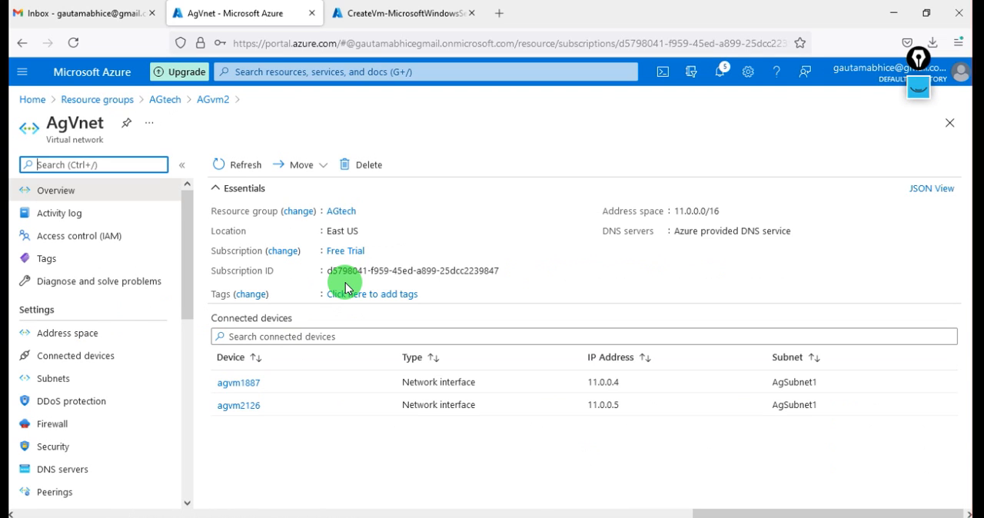
{"action": "left_click", "coordinate": [308, 178]}
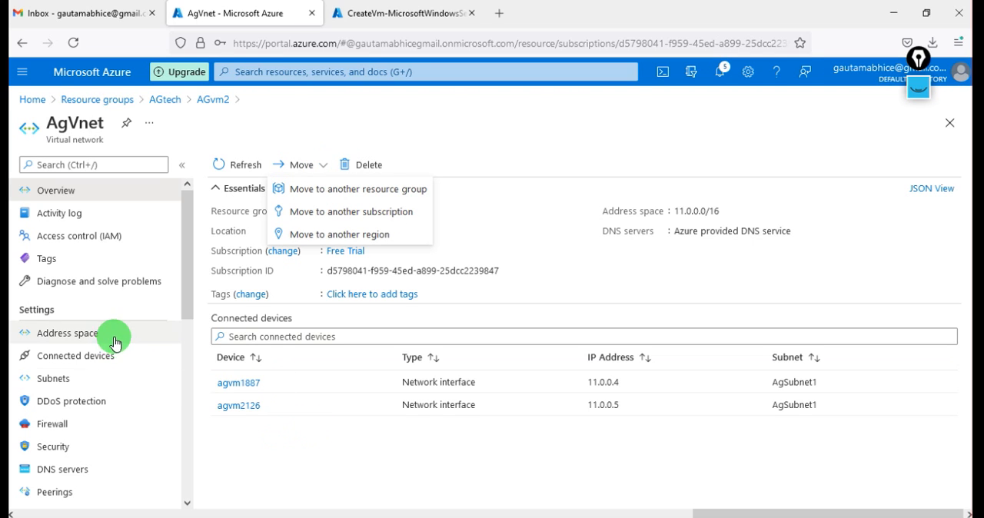
{"action": "left_click", "coordinate": [84, 386]}
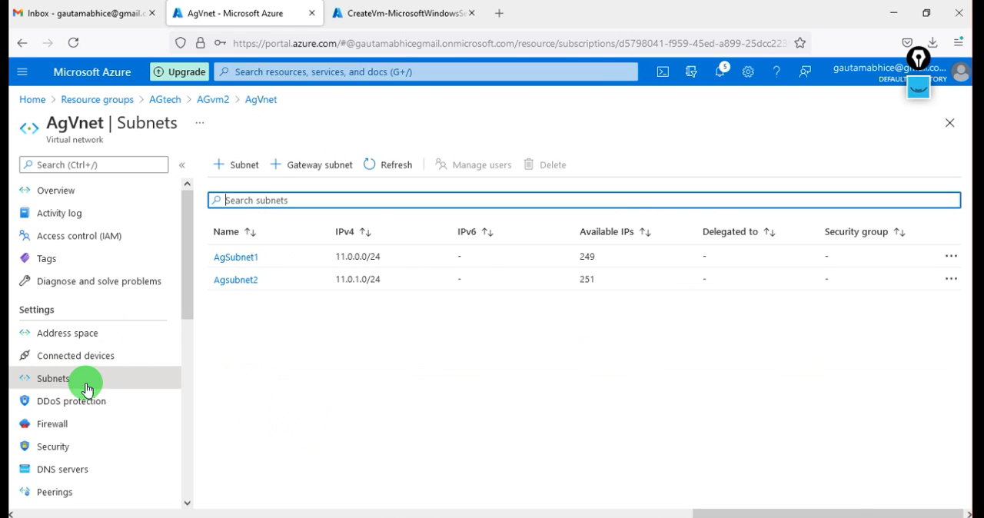
{"action": "left_click", "coordinate": [86, 358]}
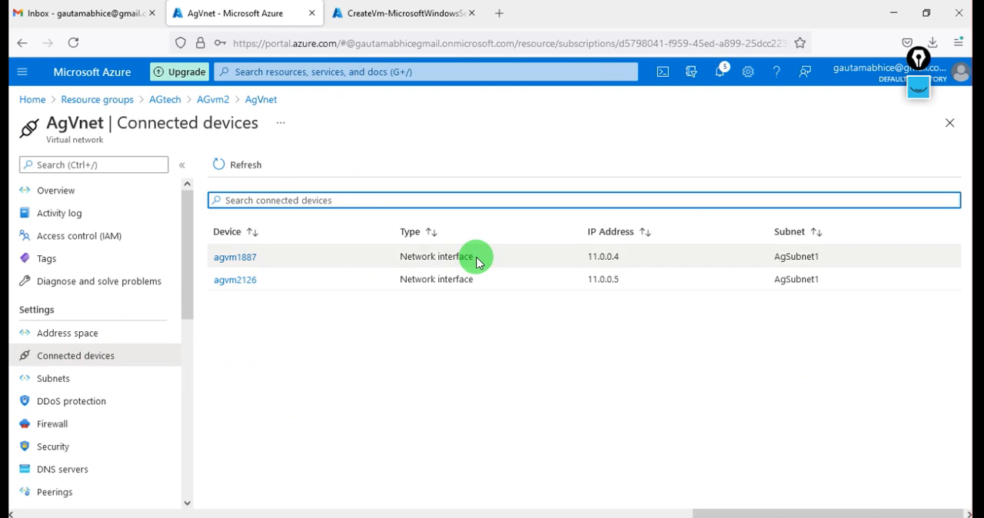
Open ipconfig1 of the network interface agvm2126 and review its public IP address options
{"action": "left_click", "coordinate": [248, 285]}
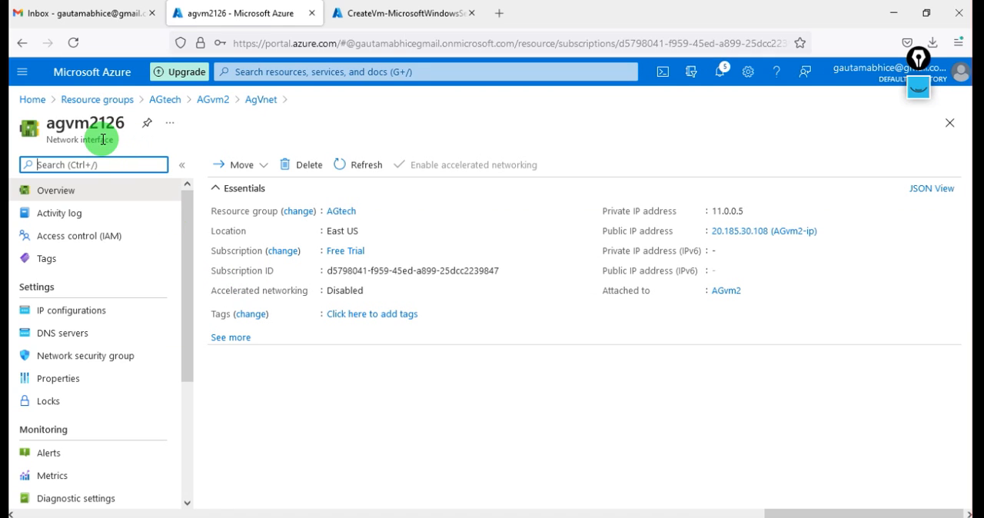
{"action": "left_click", "coordinate": [100, 320]}
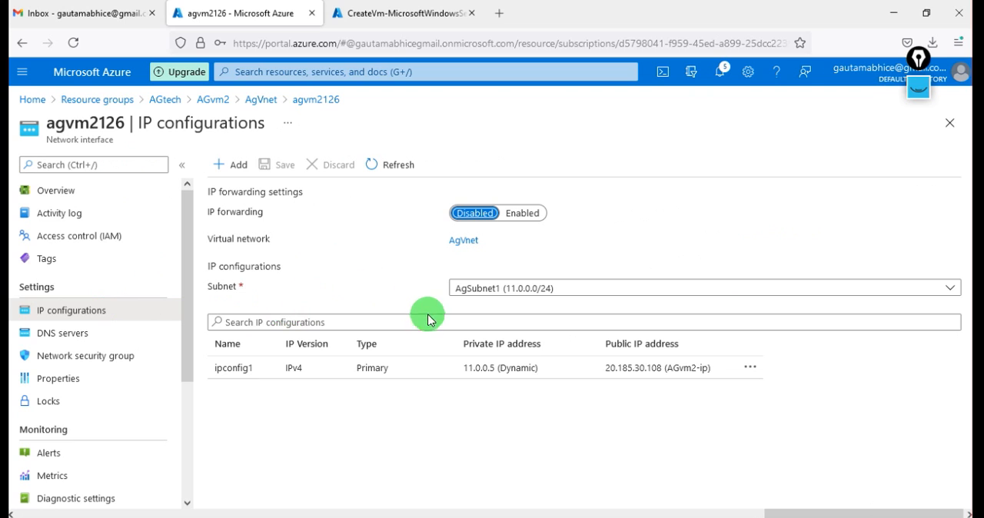
{"action": "left_click", "coordinate": [335, 375]}
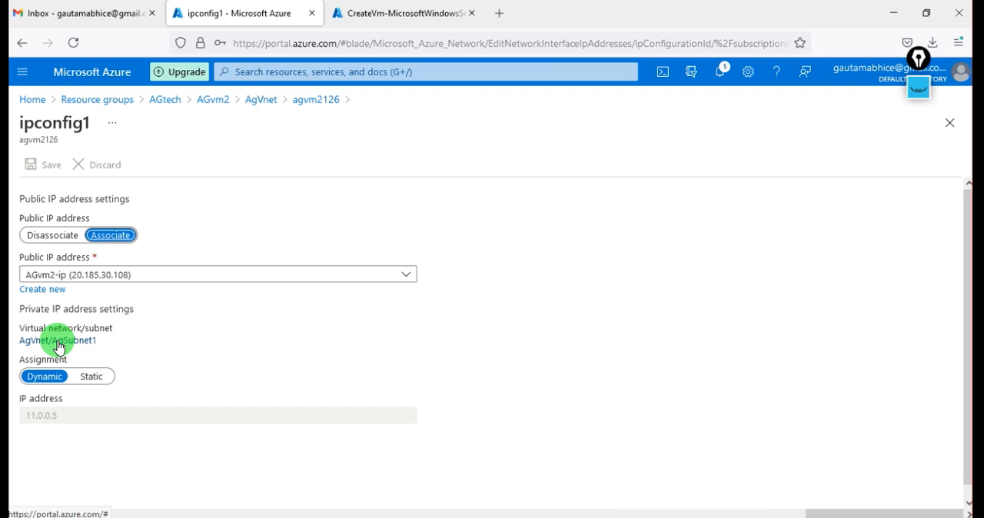
{"action": "left_click", "coordinate": [224, 282]}
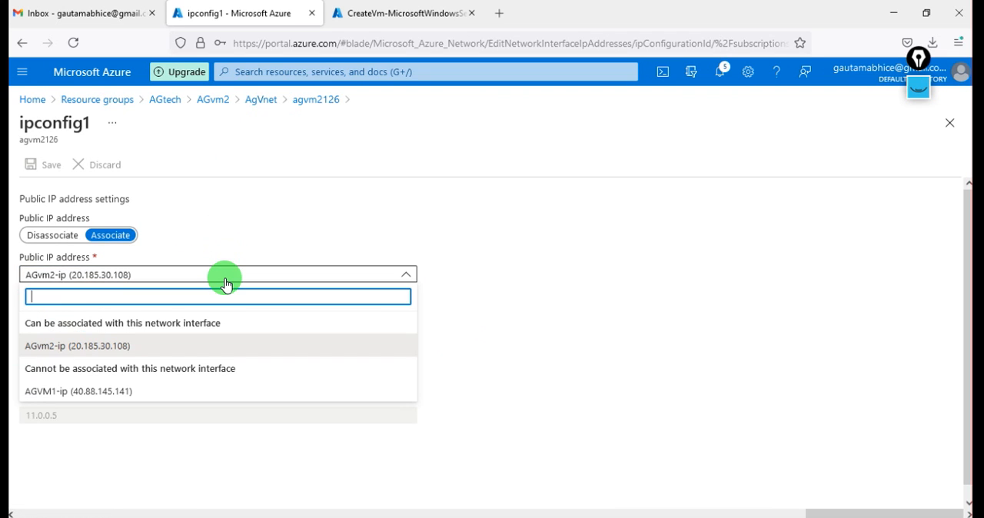
{"action": "left_click", "coordinate": [333, 215]}
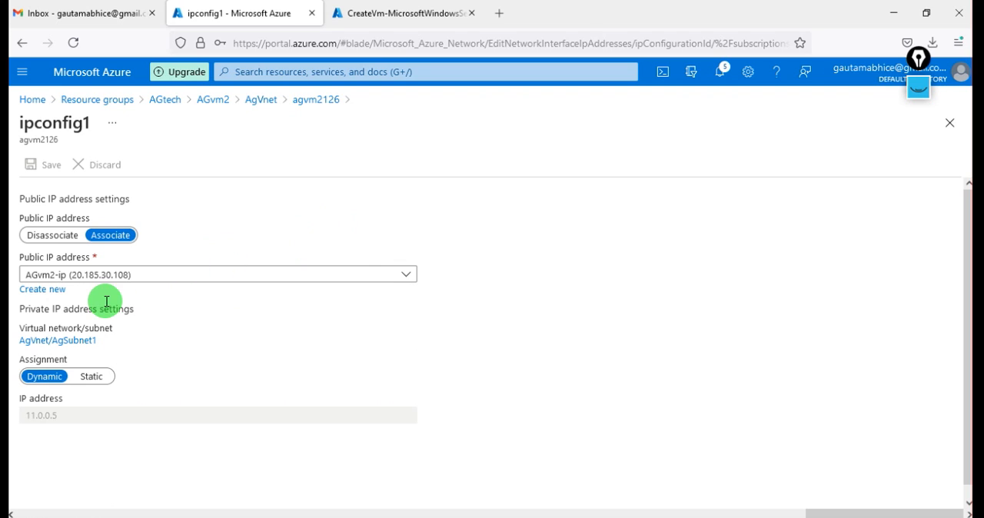
Examine the subnets, address space and connected devices of the virtual network linked to ipconfig1
{"action": "left_click", "coordinate": [62, 348]}
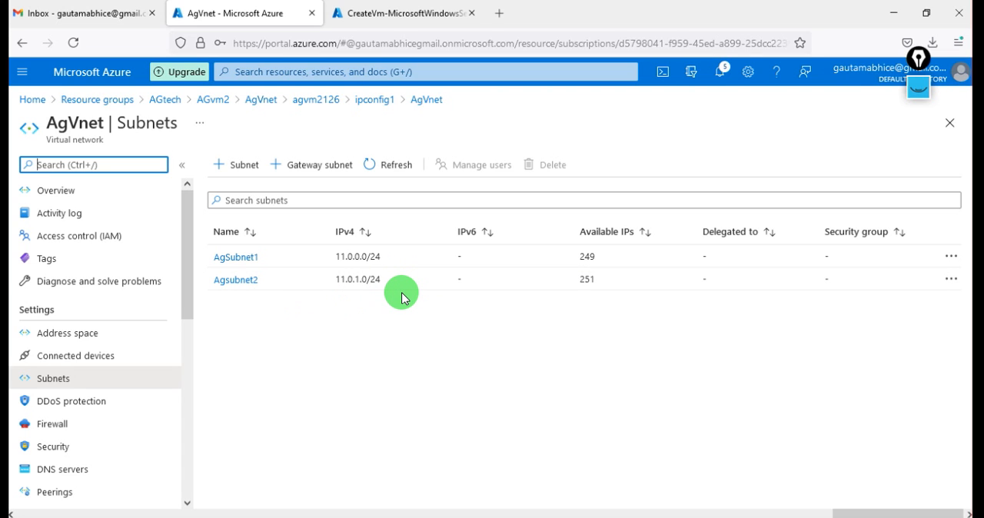
{"action": "left_click", "coordinate": [108, 341]}
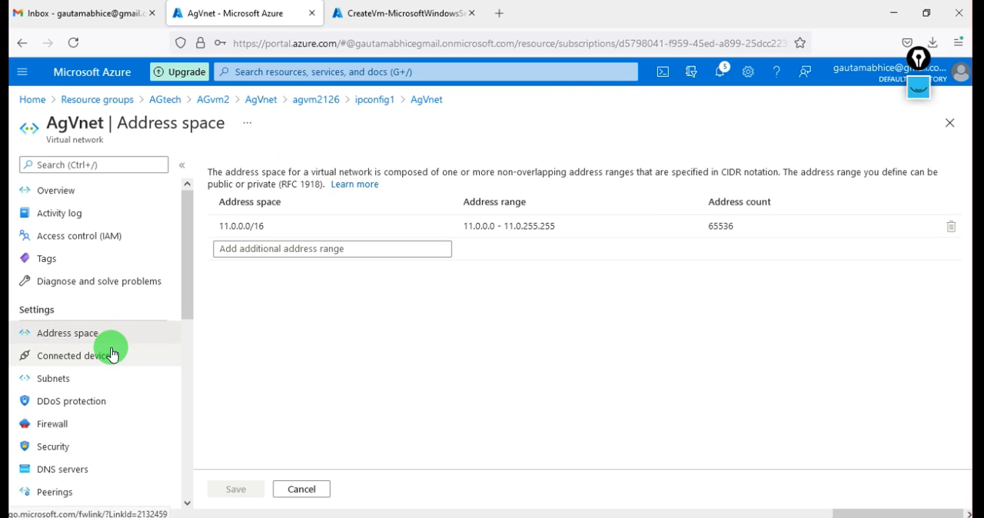
{"action": "left_click", "coordinate": [112, 355]}
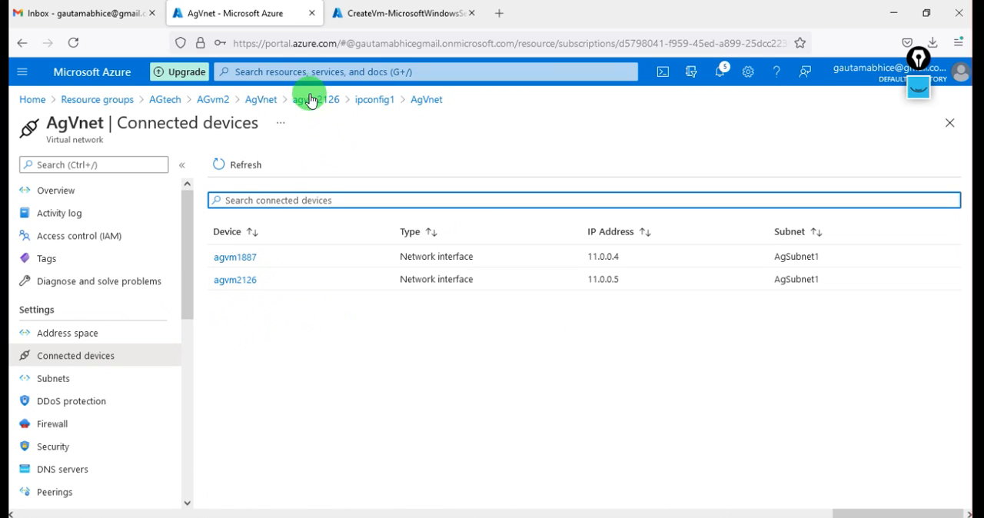
Return to AGvm2's networking settings and review its IP configuration list and the properties of network interface agvm2126
{"action": "left_click", "coordinate": [221, 105]}
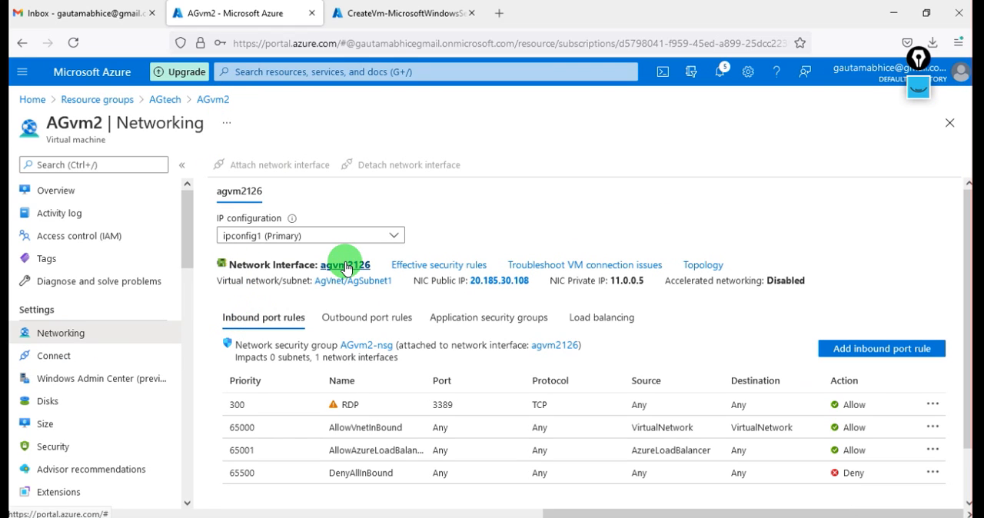
{"action": "left_click", "coordinate": [347, 239]}
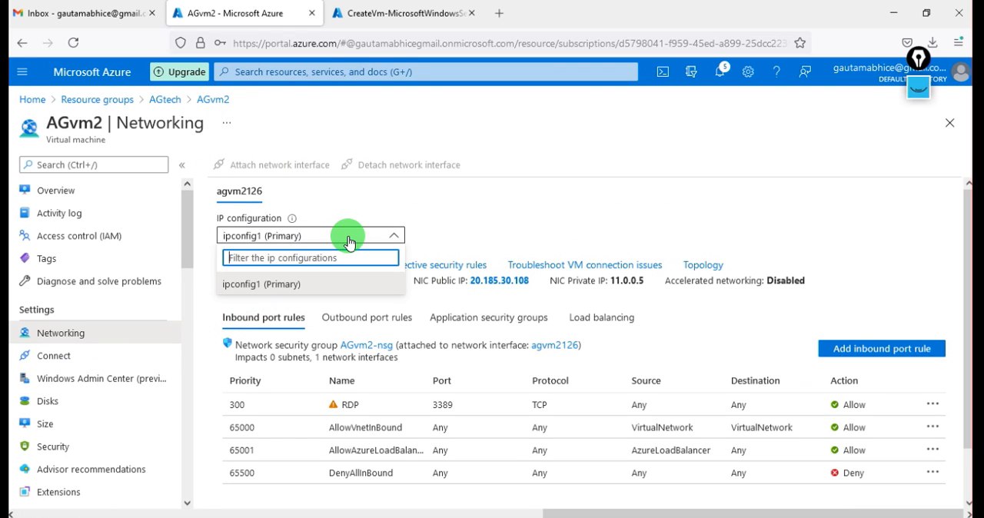
{"action": "left_click", "coordinate": [348, 242]}
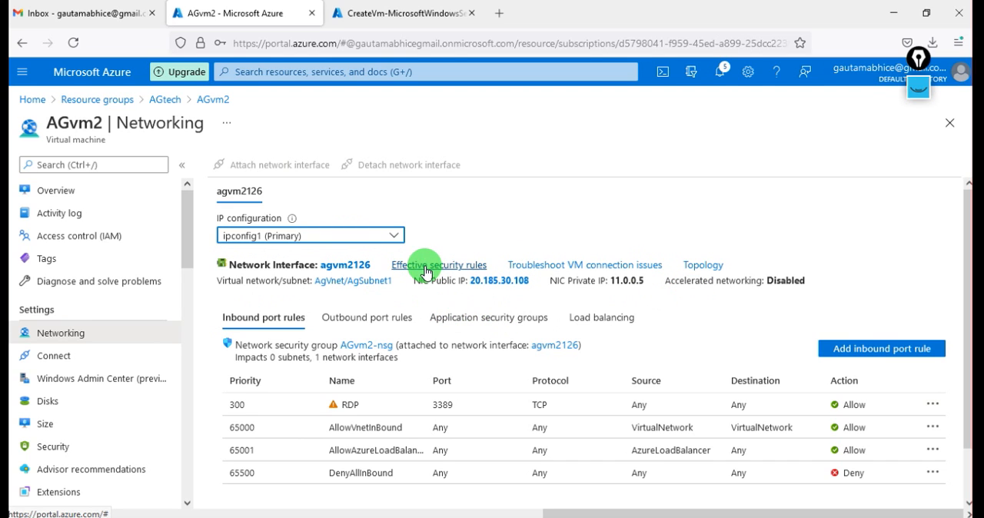
{"action": "left_click", "coordinate": [344, 266]}
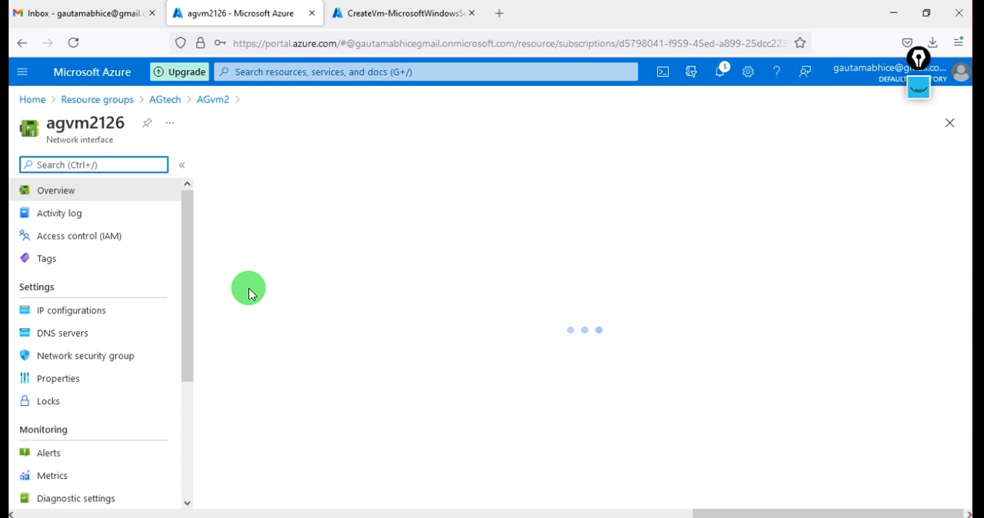
{"action": "left_click", "coordinate": [112, 387]}
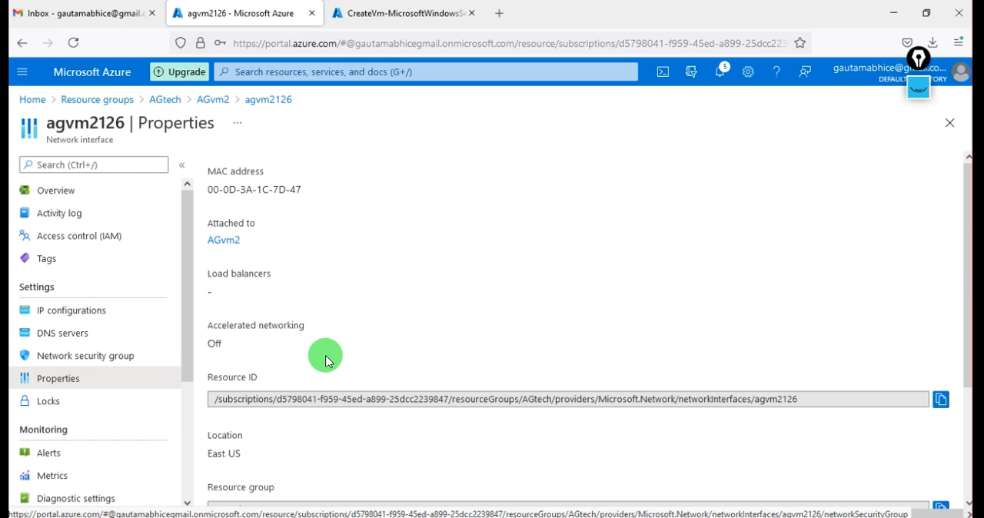
{"action": "scroll", "coordinate": [327, 355], "scroll_direction": "down", "scroll_amount": 2}
{"action": "scroll", "coordinate": [327, 355], "scroll_direction": "up", "scroll_amount": 2}
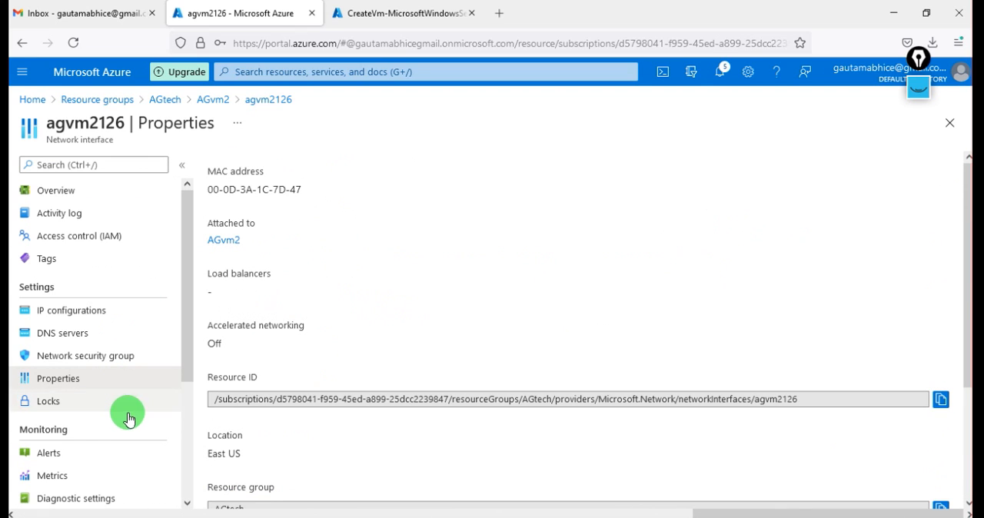
Open agvm2126's IP configurations and review the static assignment option of ipconfig1, leaving the assignment dynamic
{"action": "left_click", "coordinate": [77, 314]}
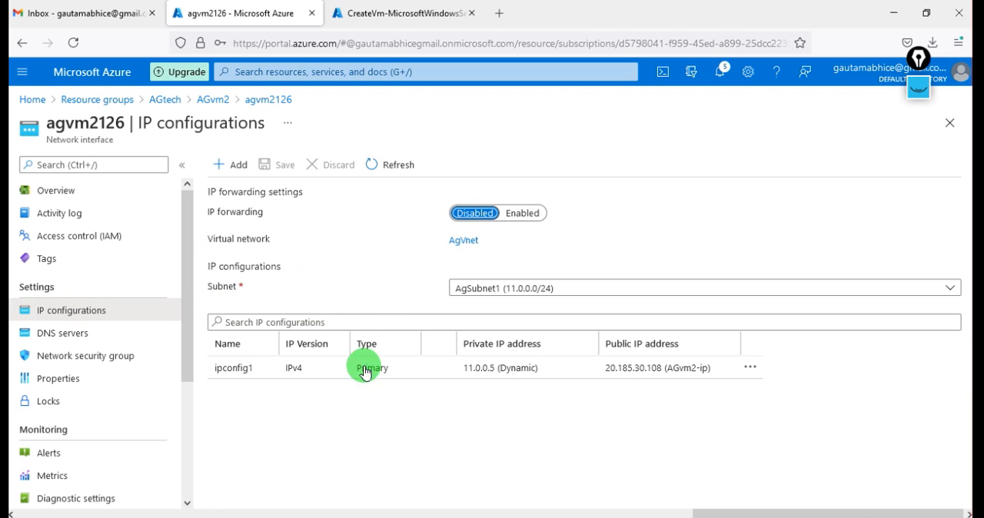
{"action": "left_click", "coordinate": [752, 366]}
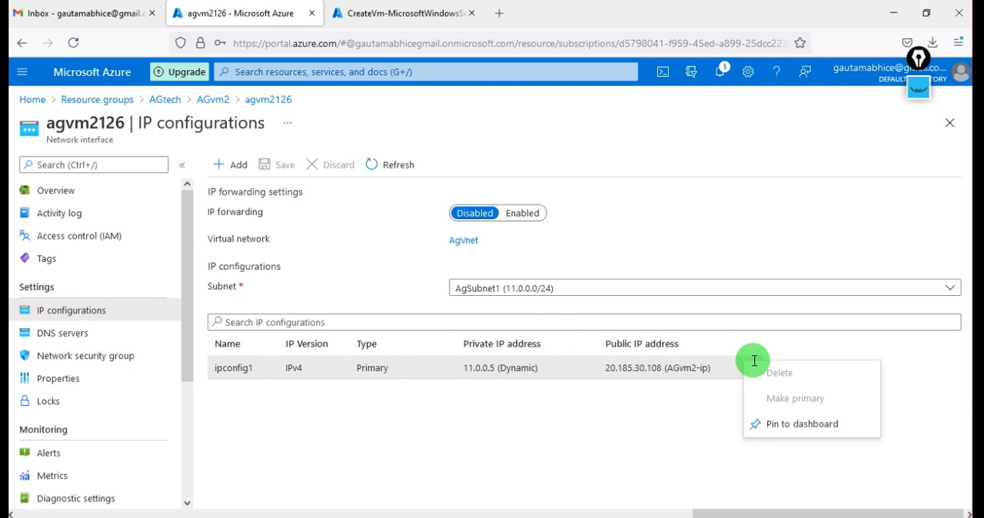
{"action": "left_click", "coordinate": [359, 484]}
{"action": "left_click", "coordinate": [274, 373]}
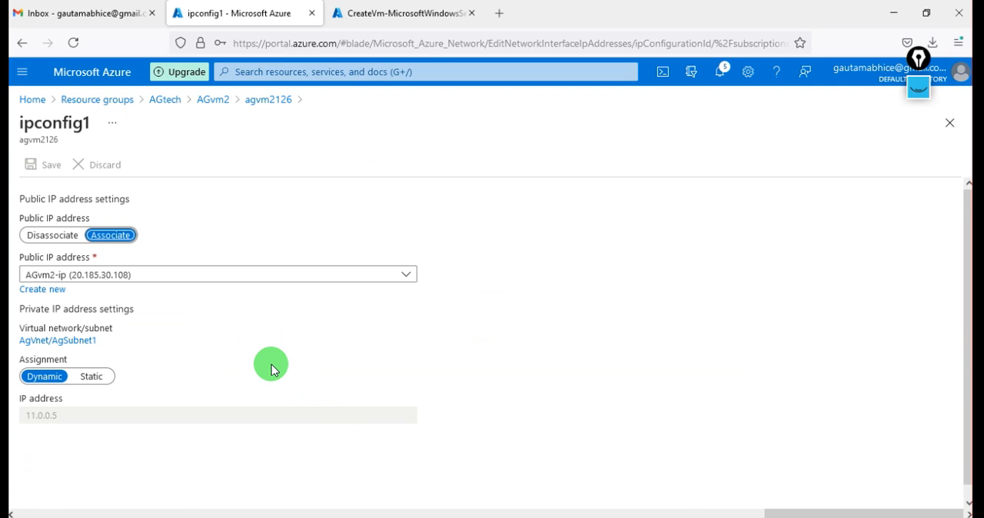
{"action": "left_click", "coordinate": [83, 377]}
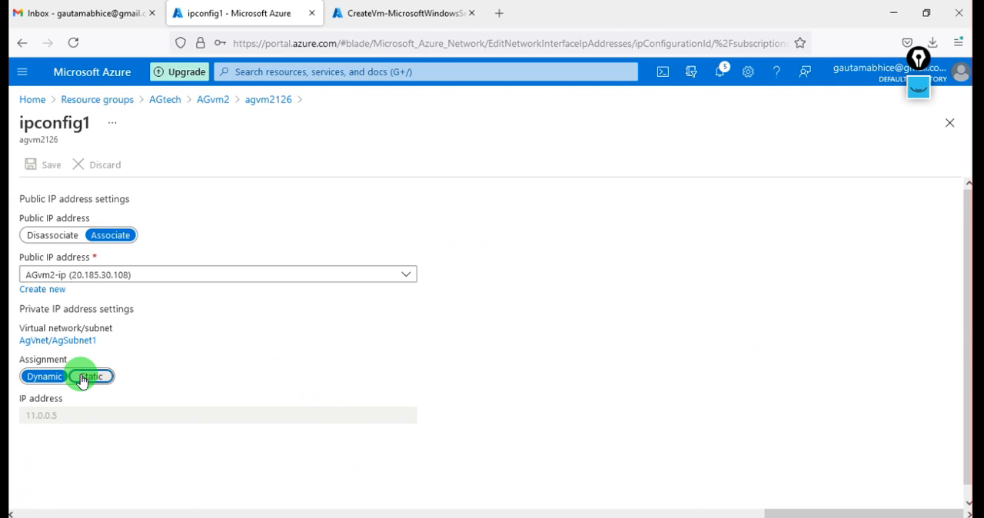
{"action": "left_click", "coordinate": [40, 377]}
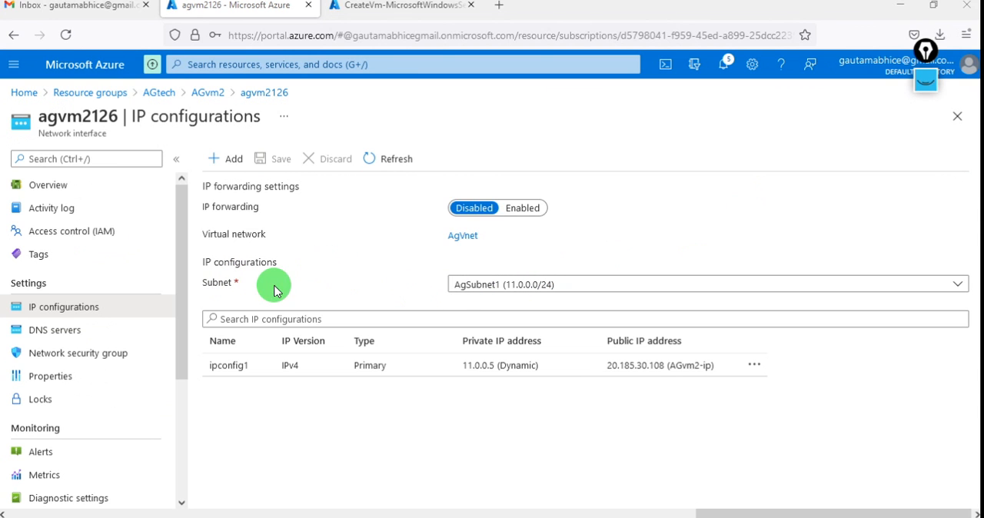
Switch the subnet of network interface agvm2126 to Agsubnet2 (11.0.1.0/24) and save the change
{"action": "left_click", "coordinate": [619, 286]}
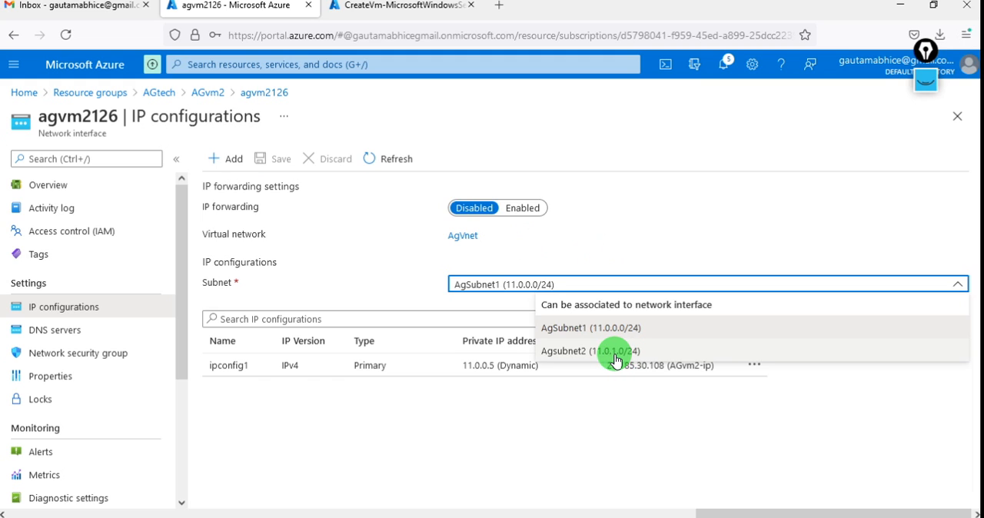
{"action": "left_click", "coordinate": [625, 356]}
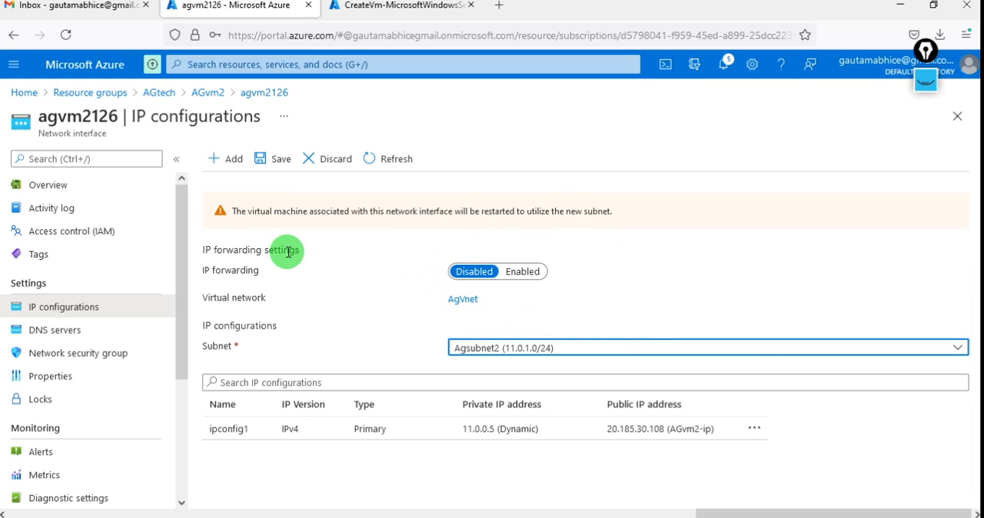
{"action": "left_click", "coordinate": [260, 163]}
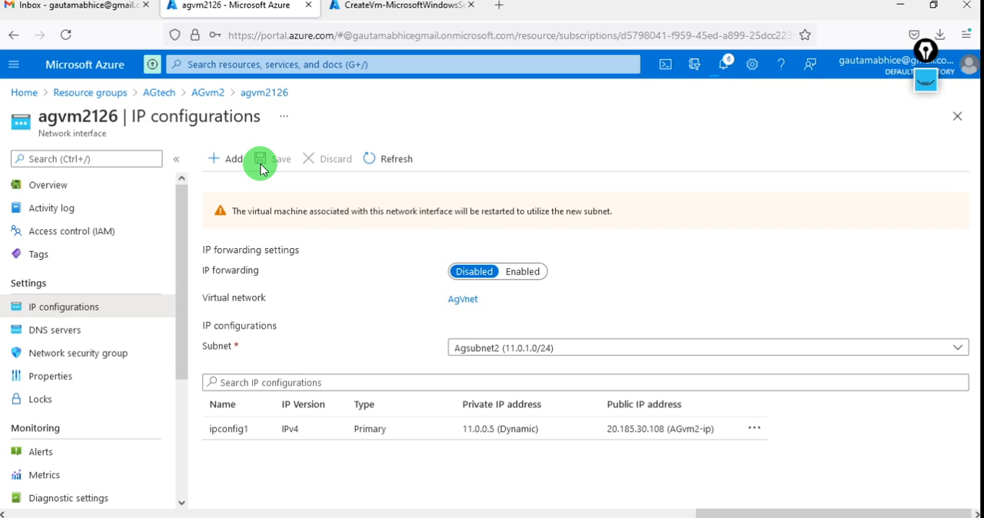
Open the virtual machines list and connect to AGVM1 at 40.88.145.141 through Remote Desktop, entering the account password and accepting the certificate
{"action": "left_click", "coordinate": [27, 96]}
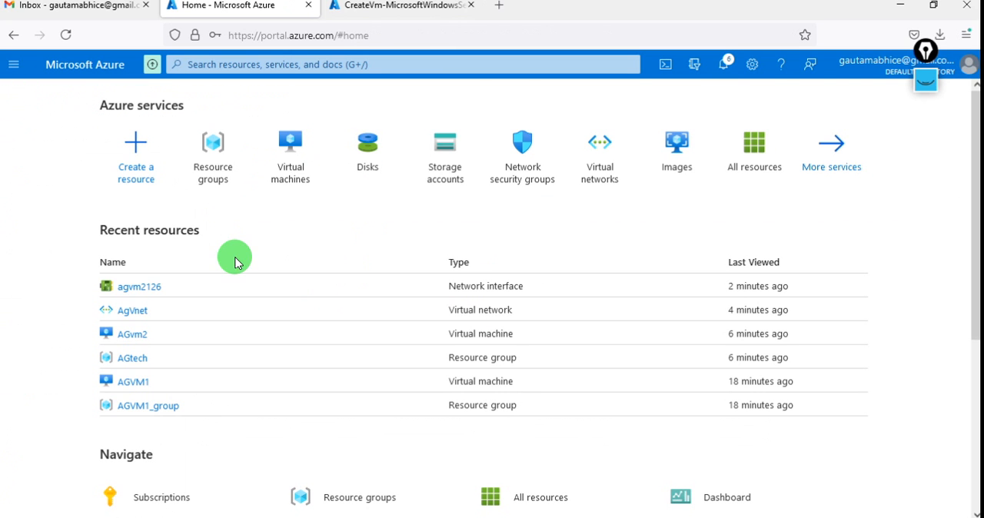
{"action": "left_click", "coordinate": [282, 181]}
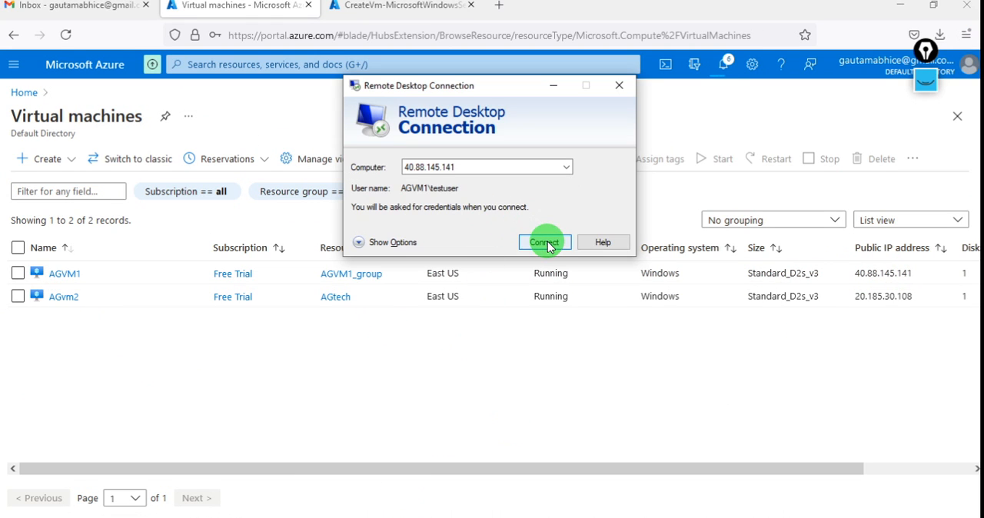
{"action": "left_click", "coordinate": [546, 243]}
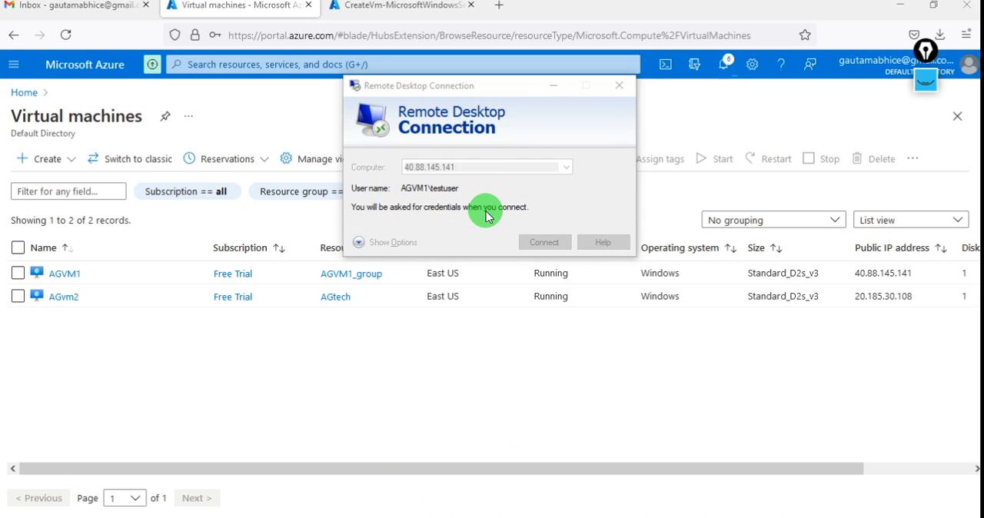
{"action": "type", "text": "********"}
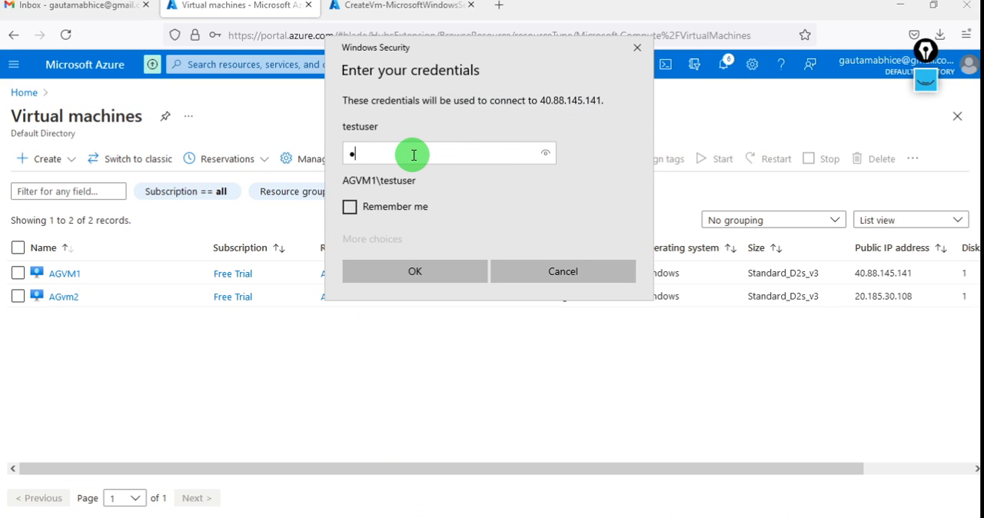
{"action": "type", "text": "*"}
{"action": "key", "text": "Return"}
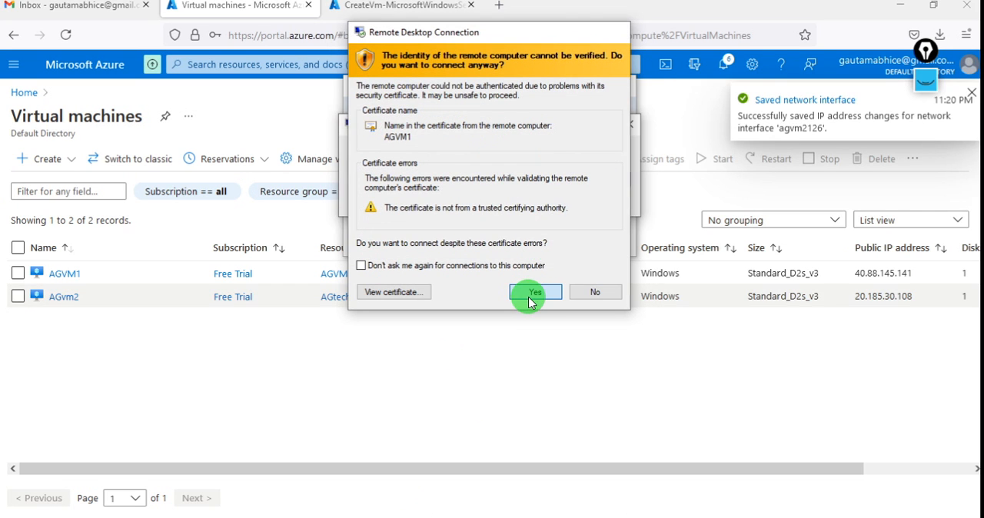
{"action": "left_click", "coordinate": [529, 295]}
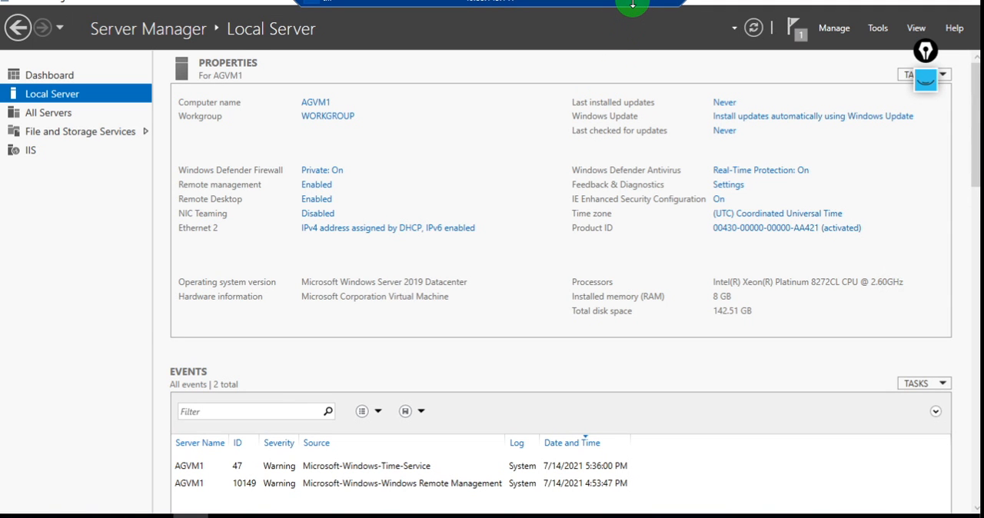
Look up AGvm2's private IP address and subnet in the Azure portal, and return to the AGVM1 remote session
{"action": "left_click", "coordinate": [635, 7]}
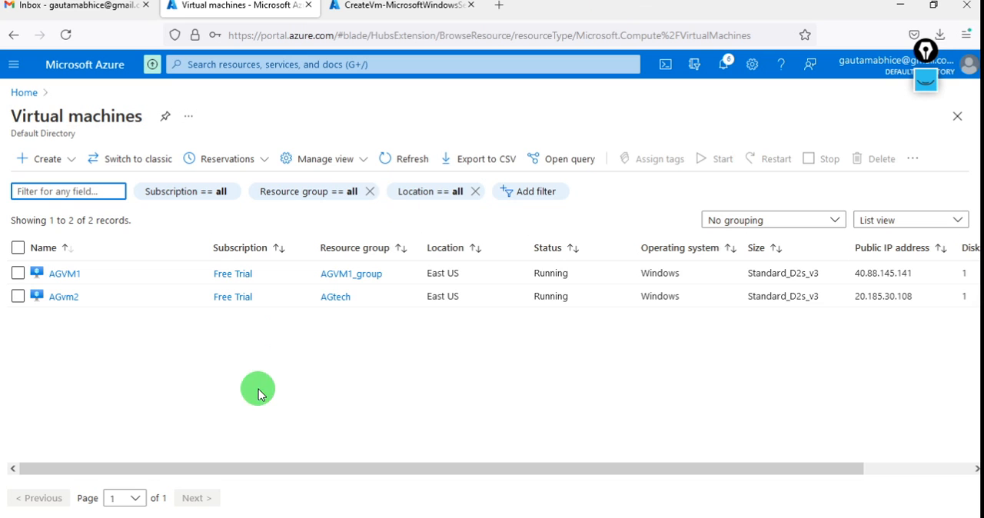
{"action": "left_click", "coordinate": [64, 297]}
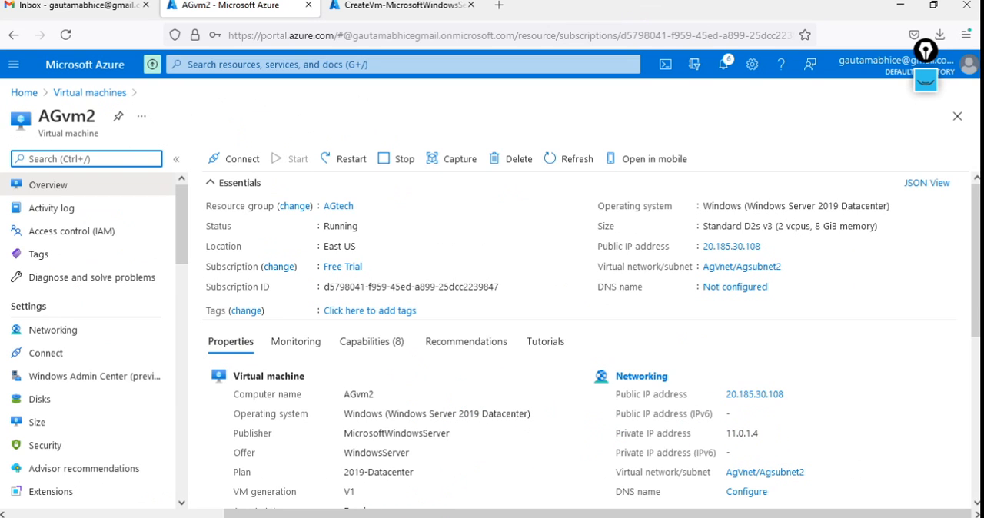
{"action": "left_click", "coordinate": [190, 517]}
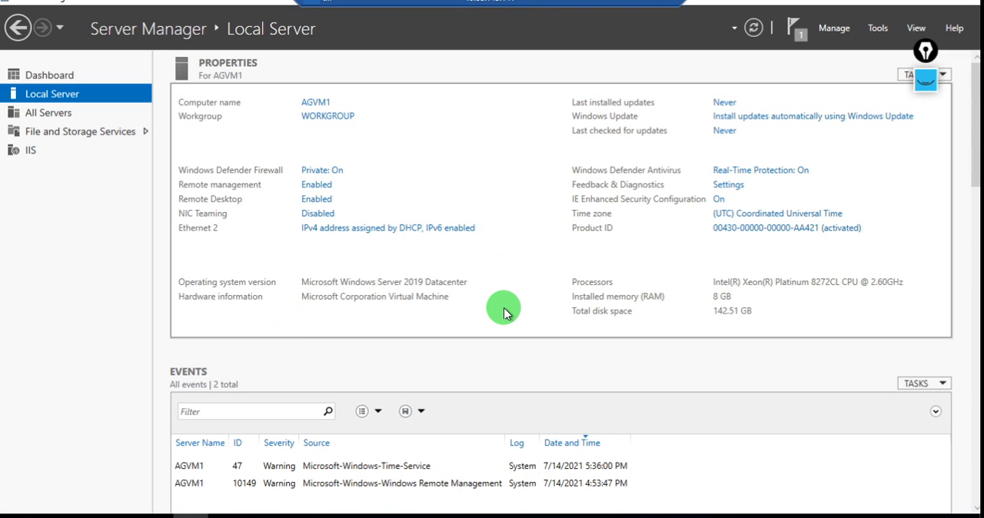
Open a command prompt on AGVM1 and ping AGvm2 at its private address 11.0.1.4
{"action": "key", "text": "super+r"}
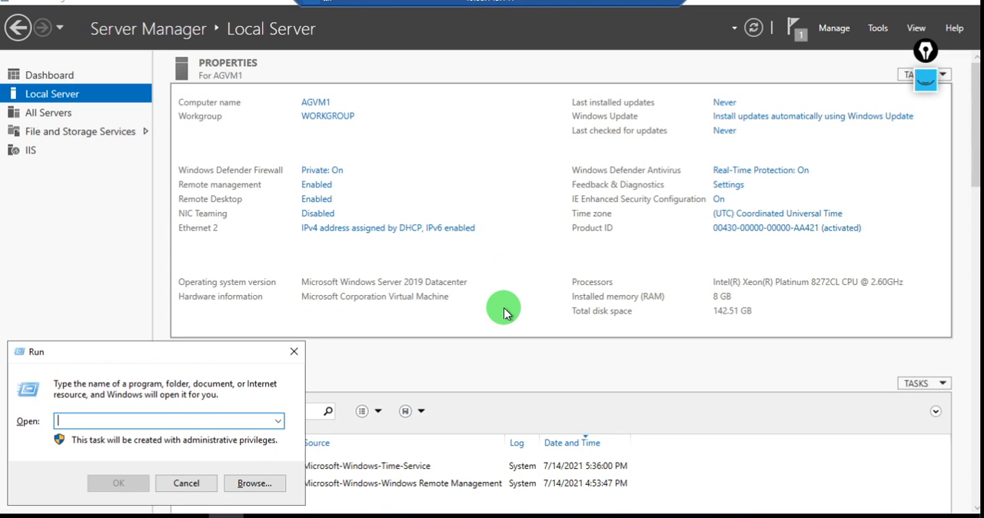
{"action": "type", "text": "cmd"}
{"action": "key", "text": "Return"}
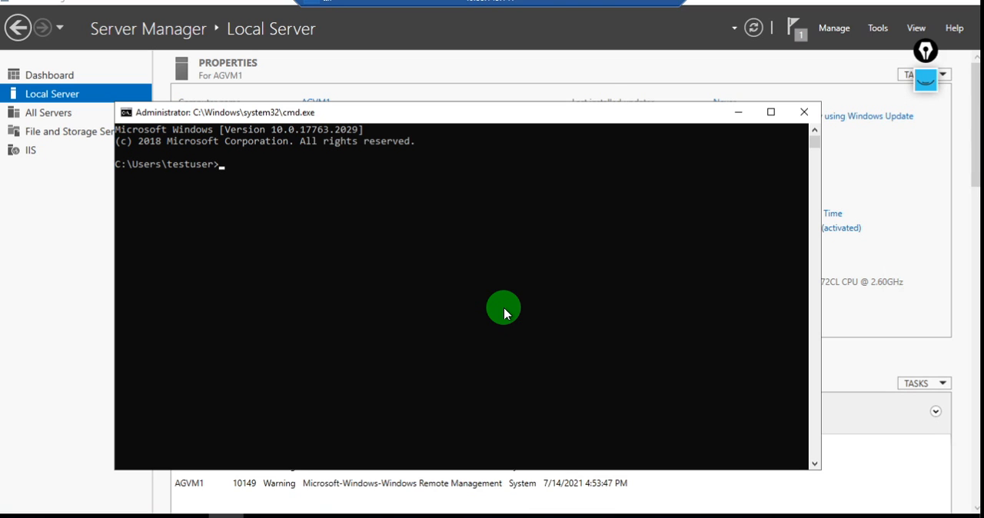
{"action": "type", "text": "ping 11.0.1.4"}
{"action": "key", "text": "Return"}
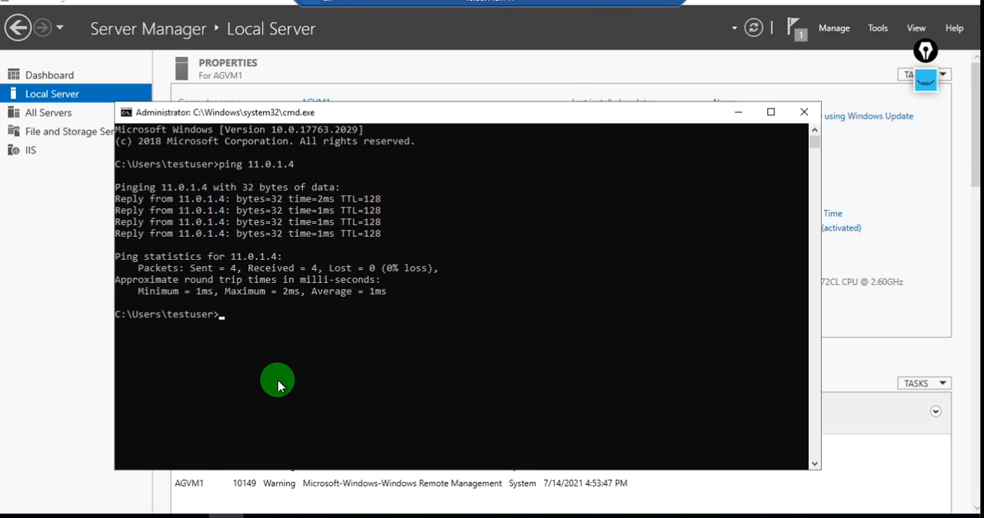
Launch Remote Desktop Connection from AGVM1's command prompt with mstsc and start a connection to 11.0.1.4
{"action": "type", "text": "mstsc"}
{"action": "key", "text": "Return"}
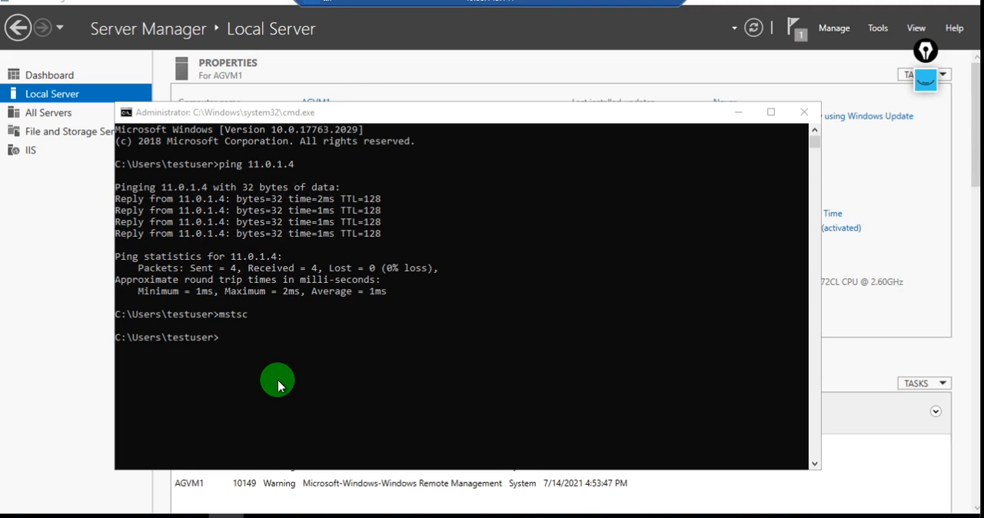
{"action": "type", "text": "11.0.1.4"}
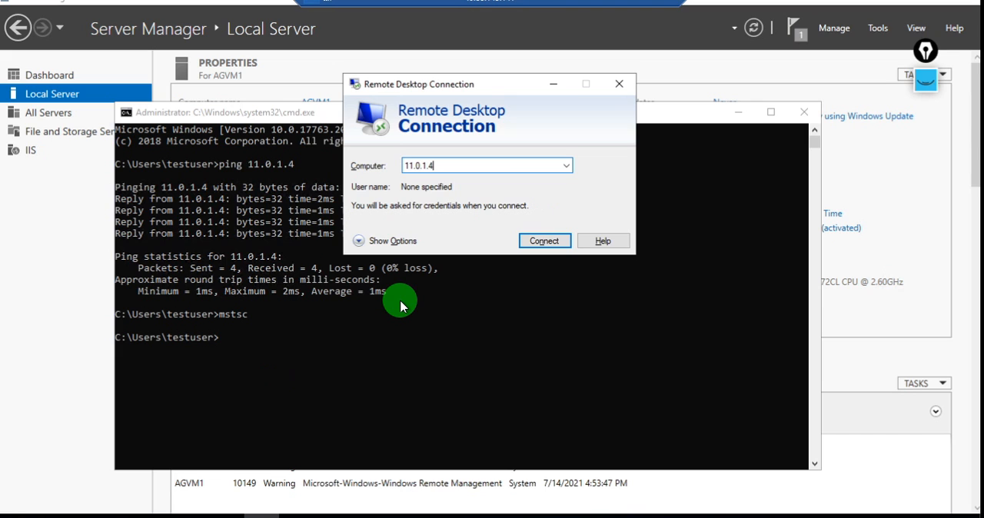
{"action": "key", "text": "Return"}
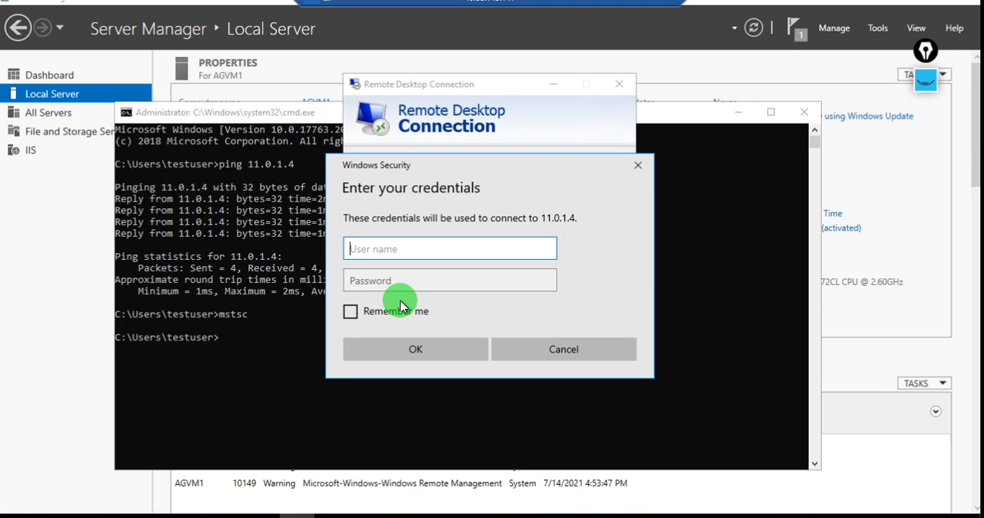
Sign in to AGvm2 as testuser with the account password and accept the untrusted certificate
{"action": "type", "text": "testuser"}
{"action": "key", "text": "Tab"}
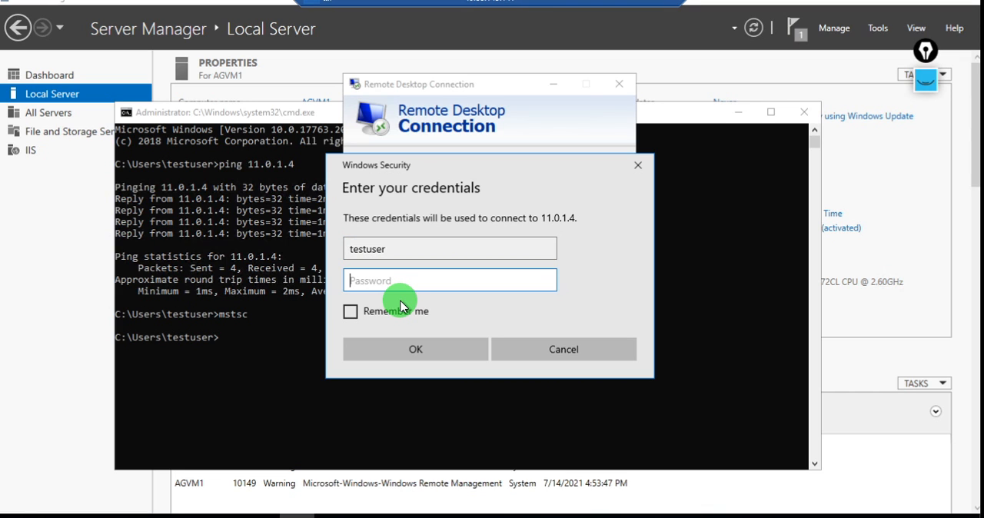
{"action": "type", "text": "••••••"}
{"action": "key", "text": "Return"}
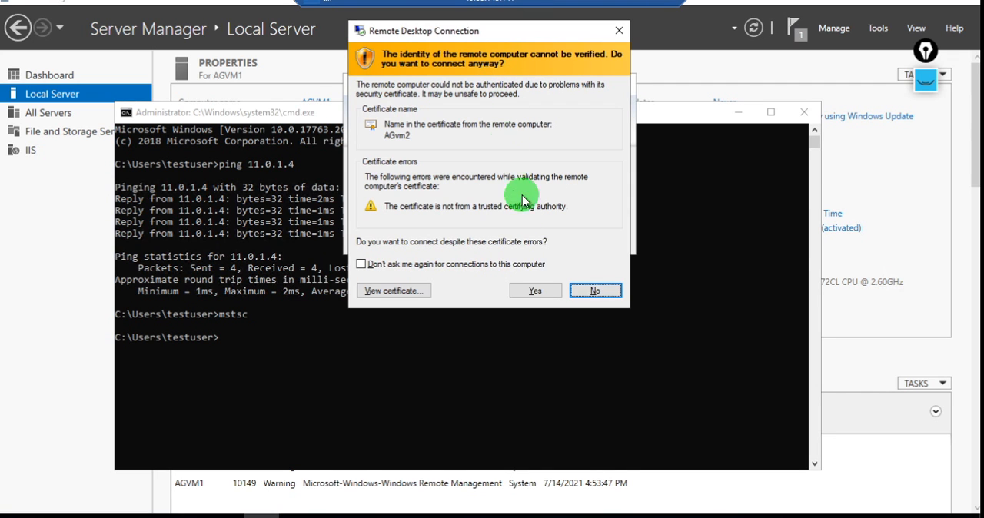
{"action": "left_click", "coordinate": [536, 293]}
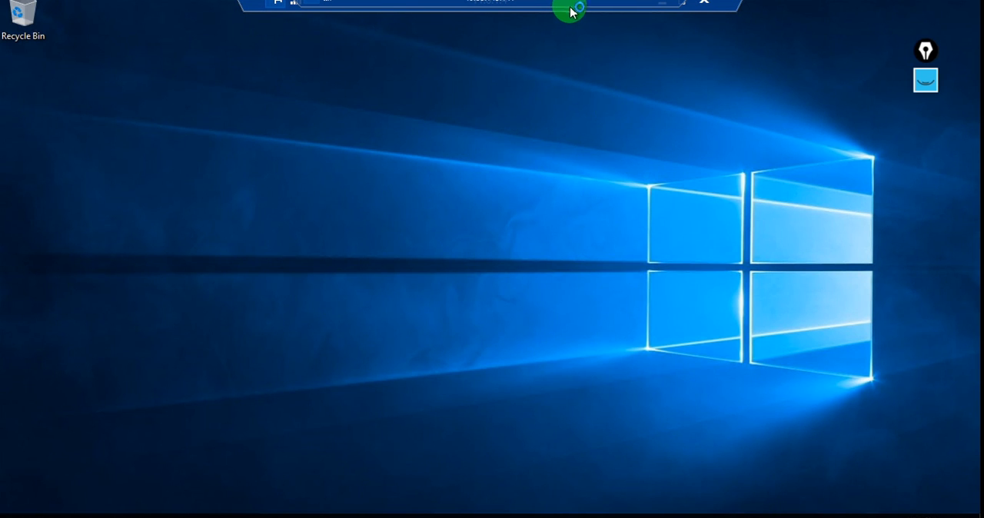
Restore the outer Remote Desktop window, maximize it again, and dismiss the Windows Admin Center message in Server Manager
{"action": "double_click", "coordinate": [524, 14]}
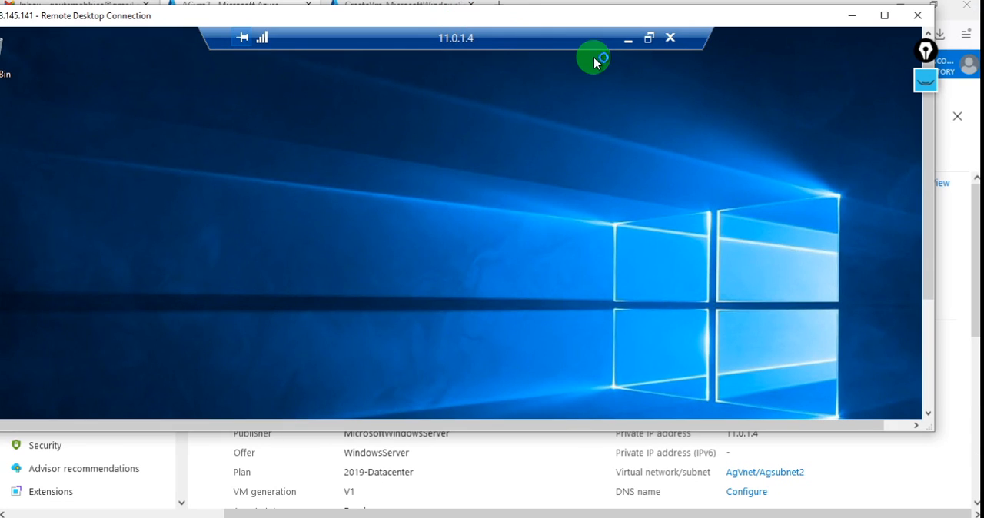
{"action": "double_click", "coordinate": [723, 17]}
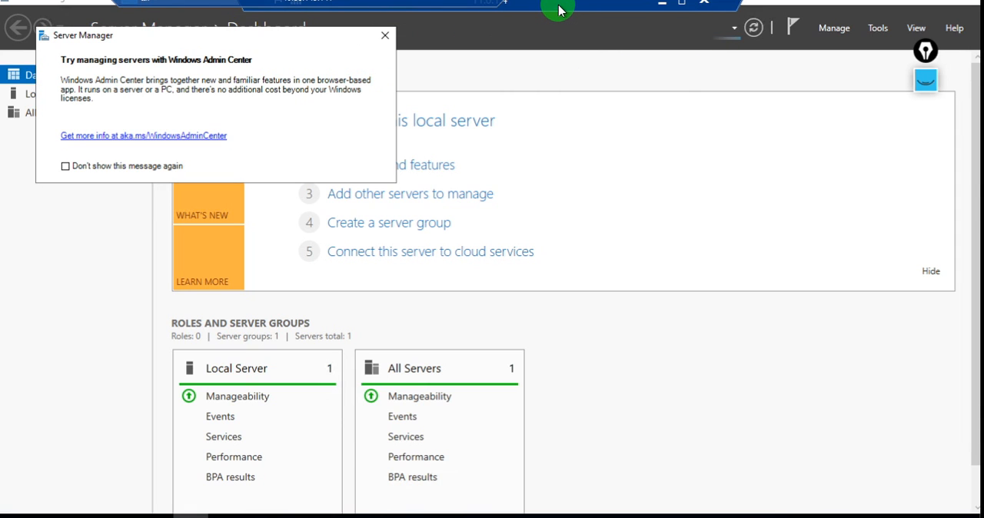
{"action": "left_click", "coordinate": [384, 35]}
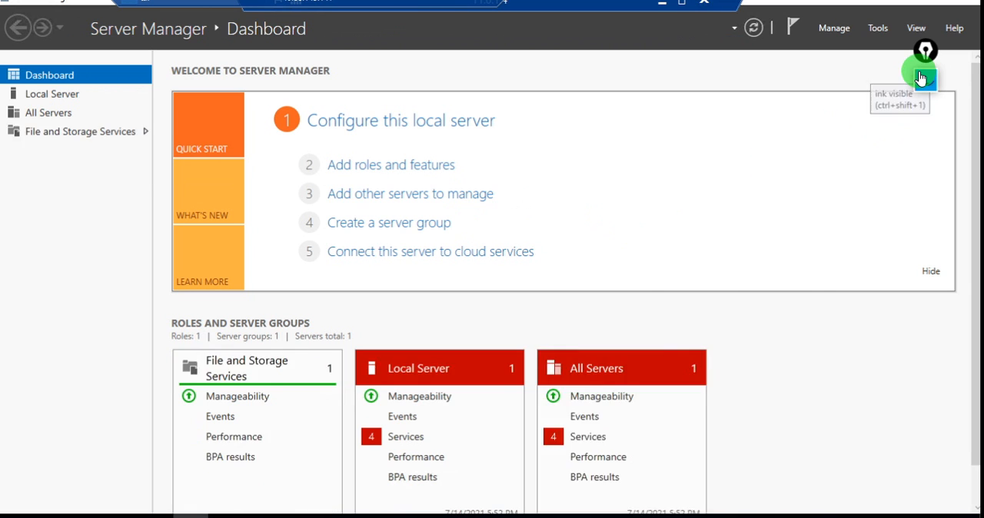
Show the screen annotations, handwrite "subnet" beside the old sketch, and clear all ink from the screen
{"action": "left_click", "coordinate": [922, 78]}
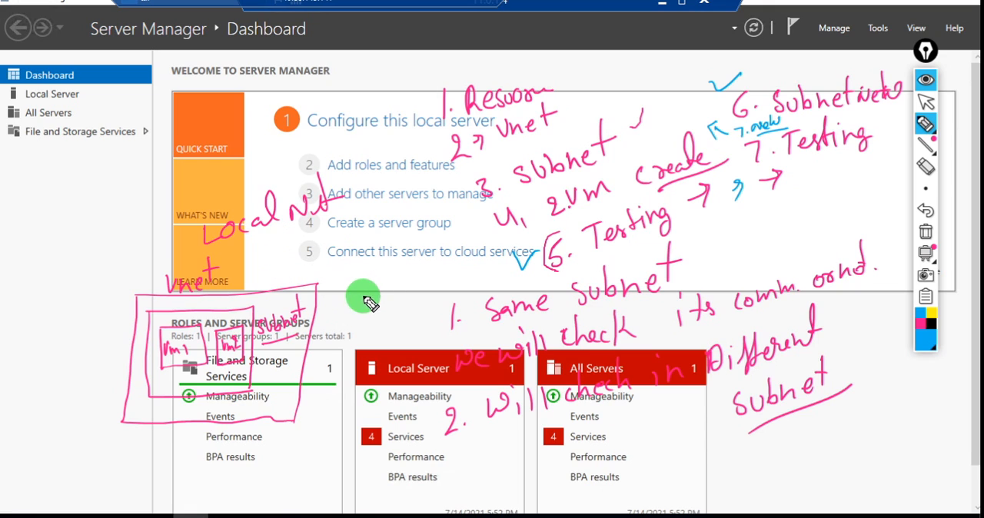
{"action": "mouse_move", "coordinate": [368, 298]}
{"action": "left_mouse_down"}
{"action": "mouse_move", "coordinate": [378, 290]}
{"action": "mouse_move", "coordinate": [396, 301]}
{"action": "mouse_move", "coordinate": [395, 279]}
{"action": "mouse_move", "coordinate": [415, 294]}
{"action": "mouse_move", "coordinate": [425, 286]}
{"action": "left_mouse_up"}
{"action": "left_click_drag", "start_coordinate": [419, 236], "coordinate": [423, 287]}
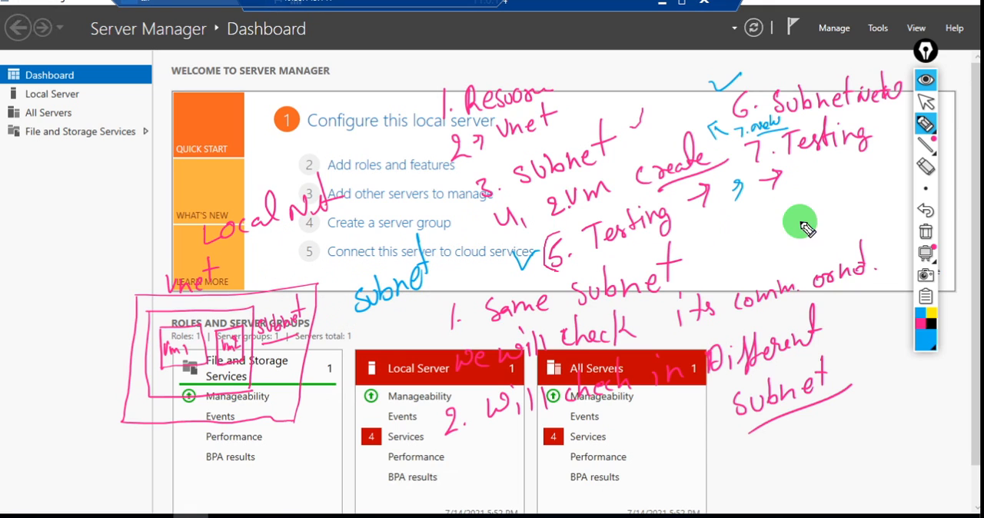
{"action": "left_click", "coordinate": [927, 232]}
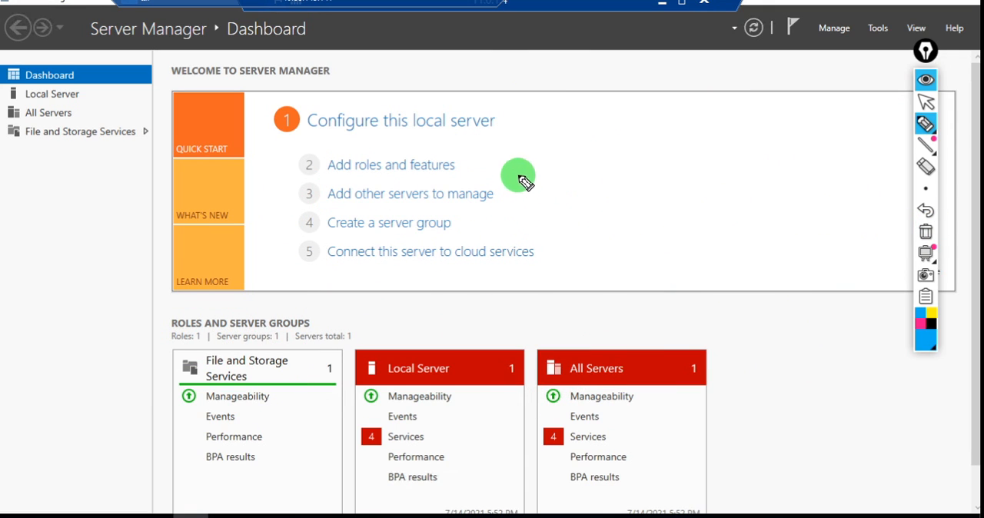
Sketch a box labelled "vnet" containing a smaller box labelled "subnet" with two VM squares inside
{"action": "left_click_drag", "start_coordinate": [559, 100], "coordinate": [560, 185]}
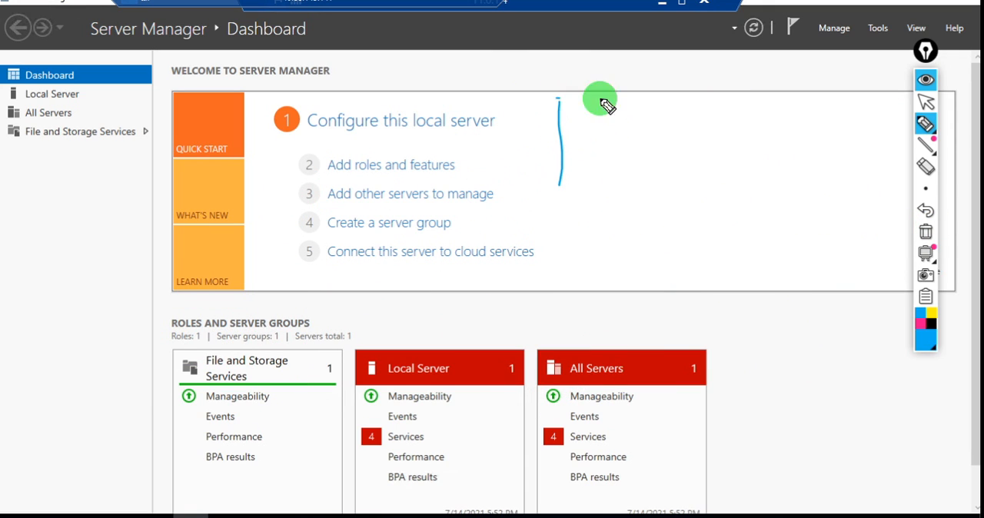
{"action": "mouse_move", "coordinate": [557, 98]}
{"action": "left_mouse_down"}
{"action": "mouse_move", "coordinate": [661, 154]}
{"action": "mouse_move", "coordinate": [653, 187]}
{"action": "mouse_move", "coordinate": [567, 180]}
{"action": "left_mouse_up"}
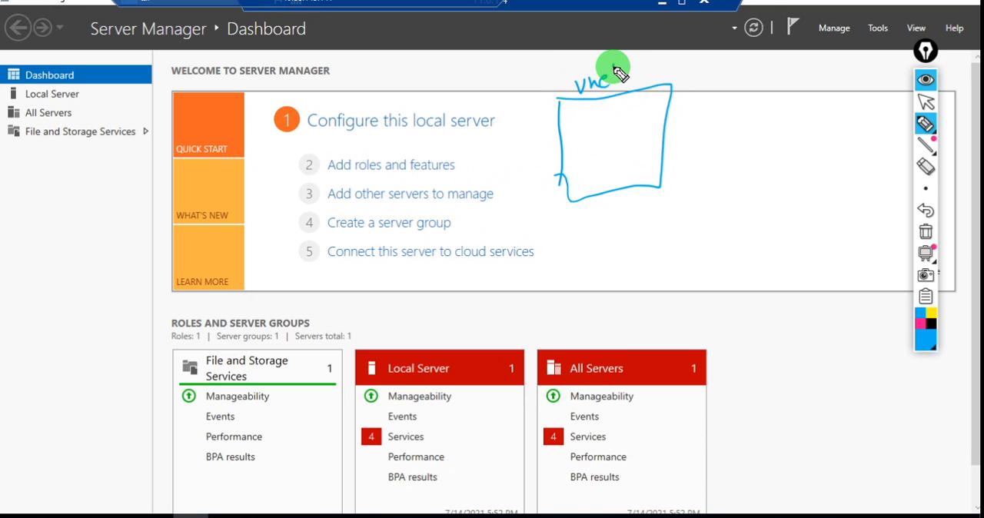
{"action": "left_click_drag", "start_coordinate": [614, 67], "coordinate": [616, 80]}
{"action": "left_click_drag", "start_coordinate": [609, 75], "coordinate": [621, 71]}
{"action": "left_click_drag", "start_coordinate": [576, 123], "coordinate": [582, 182]}
{"action": "mouse_move", "coordinate": [572, 122]}
{"action": "left_mouse_down"}
{"action": "mouse_move", "coordinate": [601, 121]}
{"action": "mouse_move", "coordinate": [650, 152]}
{"action": "mouse_move", "coordinate": [582, 176]}
{"action": "left_mouse_up"}
{"action": "mouse_move", "coordinate": [589, 129]}
{"action": "left_mouse_down"}
{"action": "mouse_move", "coordinate": [633, 128]}
{"action": "mouse_move", "coordinate": [616, 152]}
{"action": "left_mouse_up"}
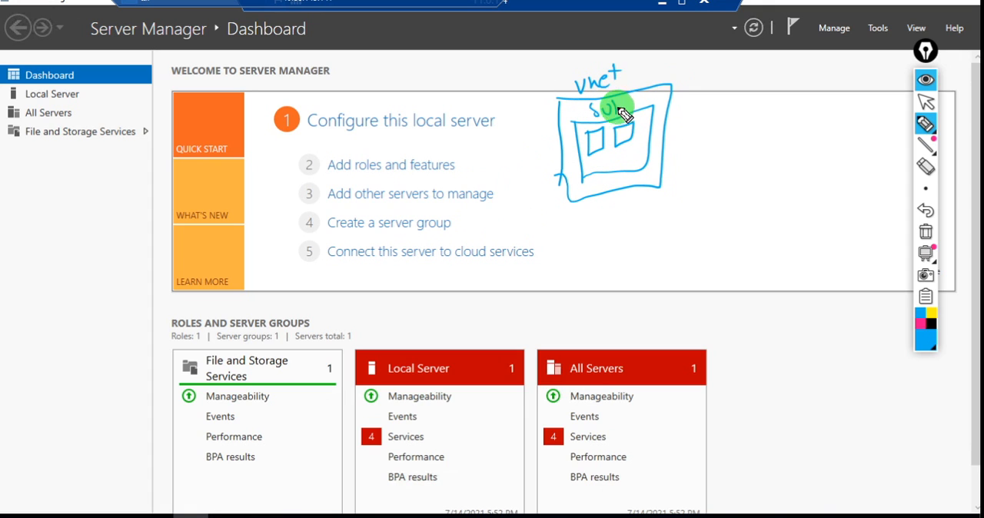
{"action": "left_click_drag", "start_coordinate": [644, 86], "coordinate": [644, 101]}
Draw arrows out from the two squares, label them "vm1" and "vm2", and underline both labels
{"action": "mouse_move", "coordinate": [639, 100]}
{"action": "left_mouse_down"}
{"action": "mouse_move", "coordinate": [649, 97]}
{"action": "mouse_move", "coordinate": [618, 137]}
{"action": "mouse_move", "coordinate": [763, 110]}
{"action": "left_mouse_up"}
{"action": "mouse_move", "coordinate": [586, 147]}
{"action": "left_mouse_down"}
{"action": "mouse_move", "coordinate": [519, 147]}
{"action": "mouse_move", "coordinate": [532, 158]}
{"action": "left_mouse_up"}
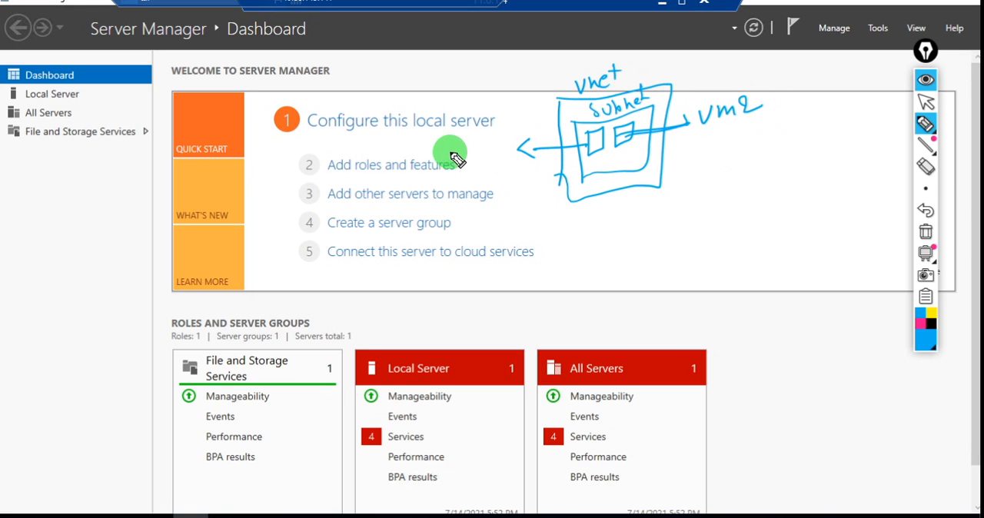
{"action": "left_click_drag", "start_coordinate": [452, 143], "coordinate": [499, 154]}
{"action": "left_click_drag", "start_coordinate": [436, 176], "coordinate": [483, 162]}
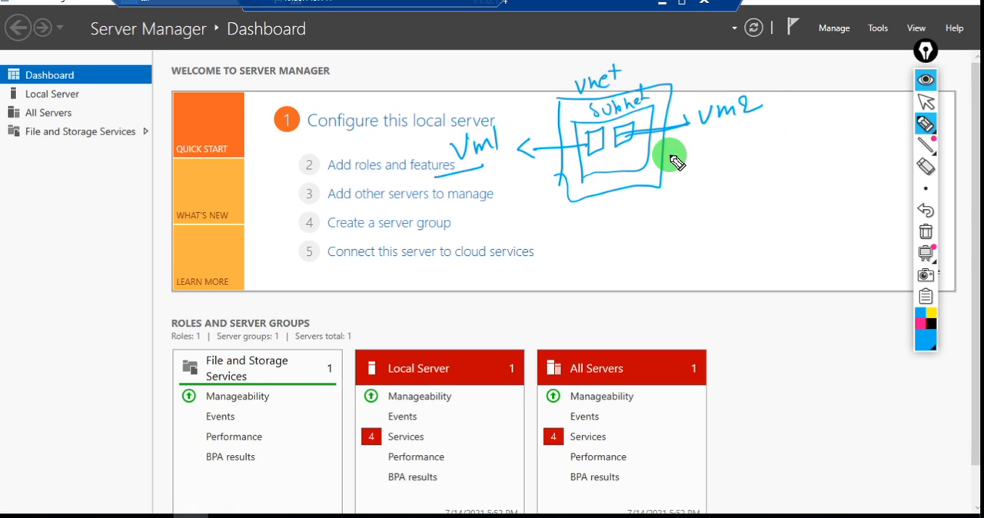
{"action": "left_click_drag", "start_coordinate": [675, 137], "coordinate": [738, 129]}
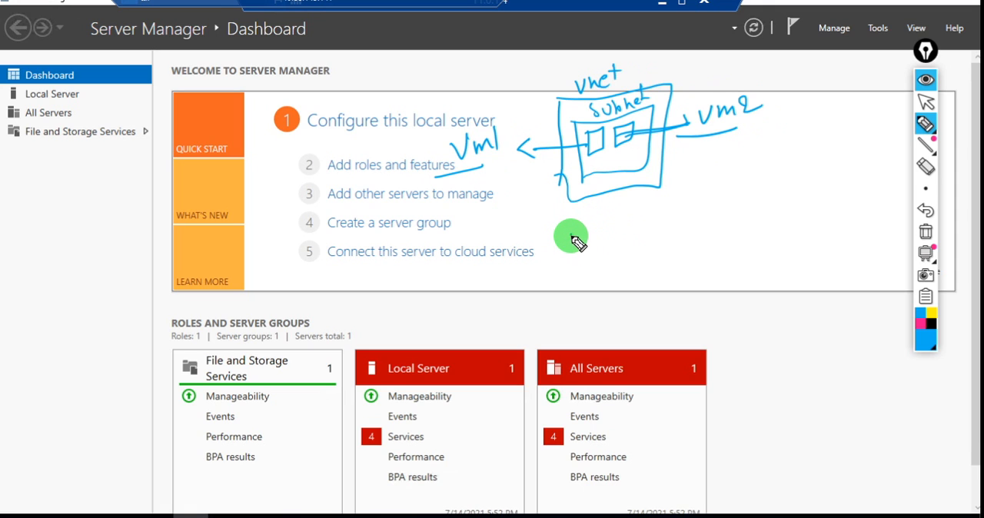
Handwrite "Ping, http, RDP" below the diagram, underline http and RDP, and draw an arrow leading to "New subnet create"
{"action": "mouse_move", "coordinate": [590, 240]}
{"action": "left_mouse_down"}
{"action": "mouse_move", "coordinate": [638, 257]}
{"action": "mouse_move", "coordinate": [644, 222]}
{"action": "mouse_move", "coordinate": [666, 229]}
{"action": "mouse_move", "coordinate": [690, 193]}
{"action": "mouse_move", "coordinate": [692, 219]}
{"action": "mouse_move", "coordinate": [649, 210]}
{"action": "mouse_move", "coordinate": [713, 223]}
{"action": "mouse_move", "coordinate": [726, 198]}
{"action": "left_mouse_up"}
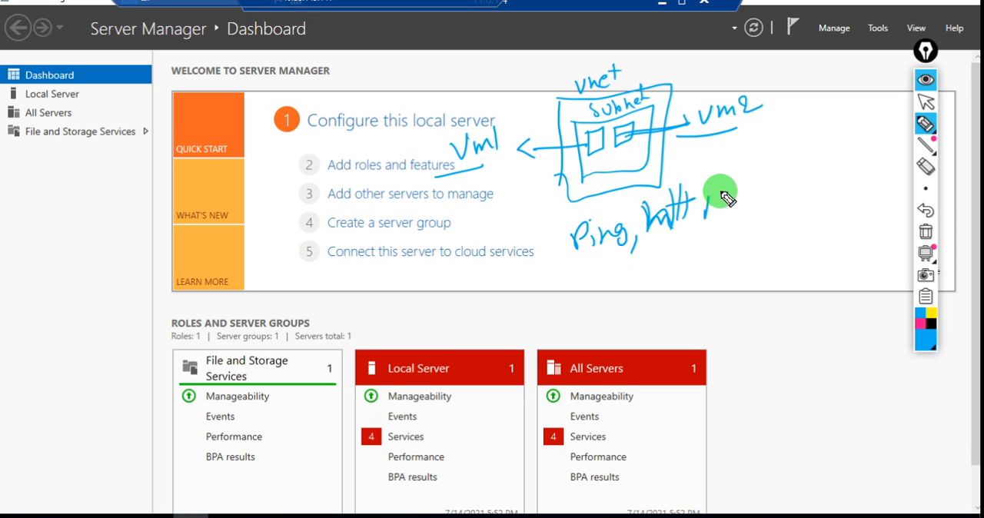
{"action": "mouse_move", "coordinate": [650, 239]}
{"action": "left_mouse_down"}
{"action": "mouse_move", "coordinate": [748, 219]}
{"action": "mouse_move", "coordinate": [779, 180]}
{"action": "mouse_move", "coordinate": [808, 165]}
{"action": "mouse_move", "coordinate": [750, 219]}
{"action": "left_mouse_up"}
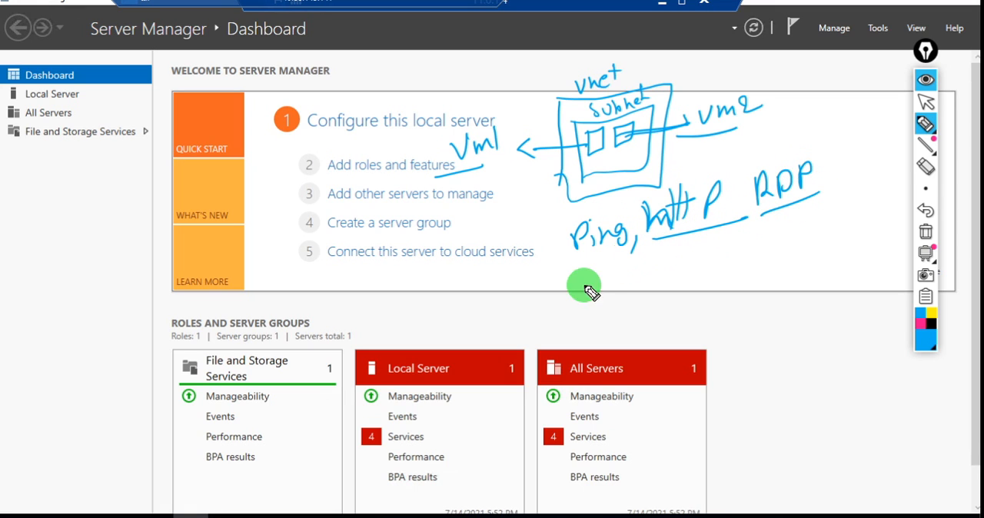
{"action": "mouse_move", "coordinate": [565, 178]}
{"action": "left_mouse_down"}
{"action": "mouse_move", "coordinate": [573, 222]}
{"action": "mouse_move", "coordinate": [552, 298]}
{"action": "left_mouse_up"}
{"action": "mouse_move", "coordinate": [558, 278]}
{"action": "left_mouse_down"}
{"action": "mouse_move", "coordinate": [569, 291]}
{"action": "mouse_move", "coordinate": [553, 312]}
{"action": "left_mouse_up"}
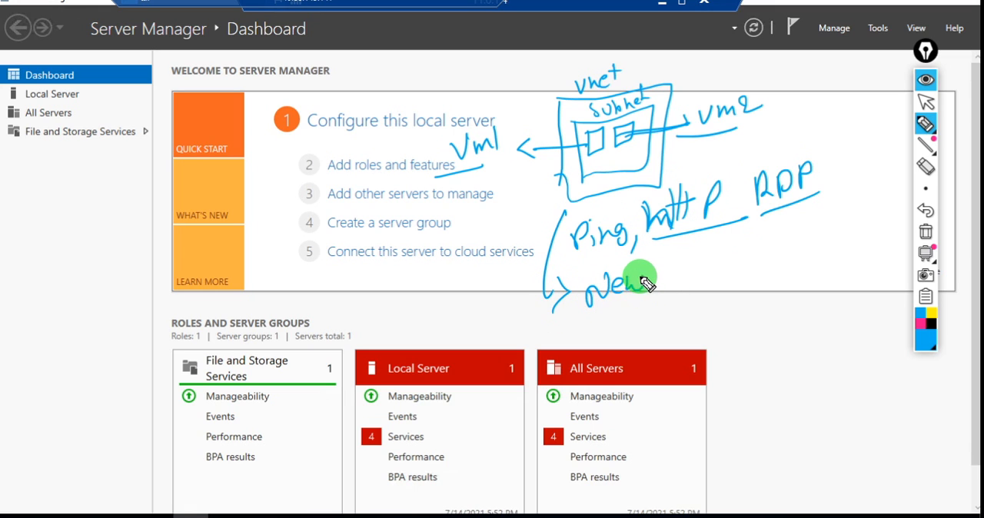
{"action": "mouse_move", "coordinate": [645, 283]}
{"action": "left_mouse_down"}
{"action": "mouse_move", "coordinate": [699, 254]}
{"action": "mouse_move", "coordinate": [750, 277]}
{"action": "mouse_move", "coordinate": [754, 249]}
{"action": "mouse_move", "coordinate": [787, 257]}
{"action": "mouse_move", "coordinate": [862, 246]}
{"action": "mouse_move", "coordinate": [871, 232]}
{"action": "left_mouse_up"}
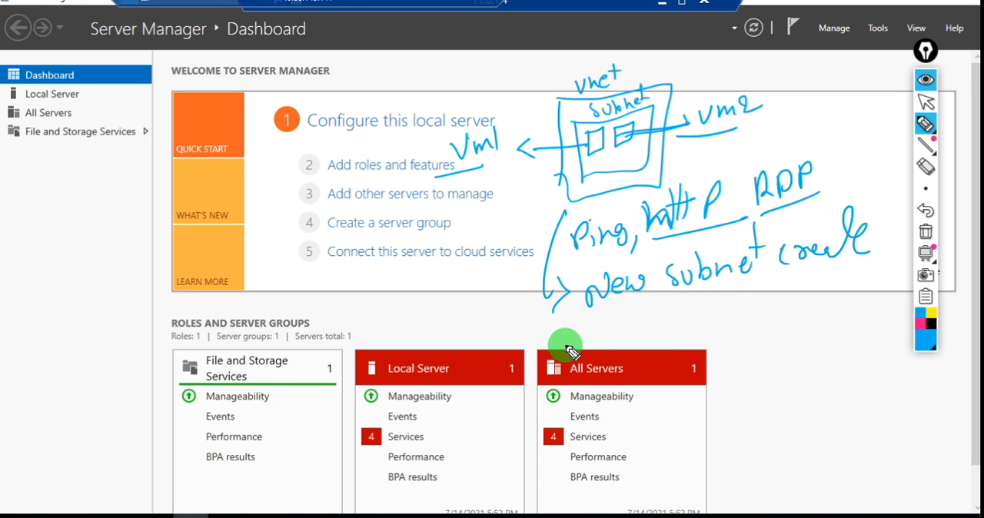
Add the handwritten notes "AGVM2 → subnet" and "New Private IP" beneath the new subnet note
{"action": "mouse_move", "coordinate": [567, 343]}
{"action": "left_mouse_down"}
{"action": "mouse_move", "coordinate": [620, 333]}
{"action": "mouse_move", "coordinate": [636, 308]}
{"action": "mouse_move", "coordinate": [723, 315]}
{"action": "mouse_move", "coordinate": [762, 293]}
{"action": "mouse_move", "coordinate": [831, 295]}
{"action": "mouse_move", "coordinate": [869, 281]}
{"action": "left_mouse_up"}
{"action": "left_click_drag", "start_coordinate": [623, 408], "coordinate": [744, 368]}
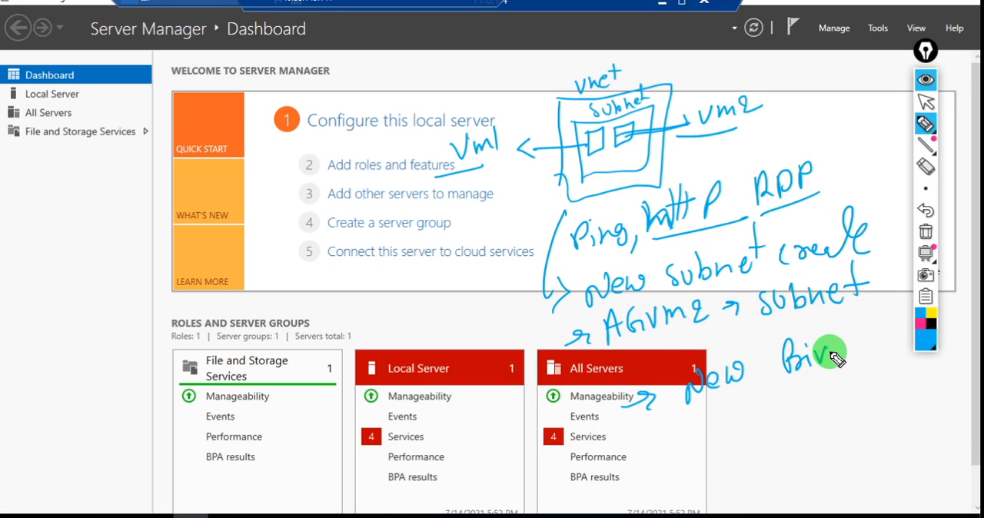
{"action": "mouse_move", "coordinate": [835, 356]}
{"action": "left_mouse_down"}
{"action": "mouse_move", "coordinate": [853, 319]}
{"action": "mouse_move", "coordinate": [849, 373]}
{"action": "mouse_move", "coordinate": [838, 387]}
{"action": "left_mouse_up"}
Handwrite the concluding note about being "able to connect successful" and underline its last word heavily
{"action": "mouse_move", "coordinate": [645, 476]}
{"action": "left_mouse_down"}
{"action": "mouse_move", "coordinate": [671, 468]}
{"action": "mouse_move", "coordinate": [674, 477]}
{"action": "mouse_move", "coordinate": [718, 454]}
{"action": "mouse_move", "coordinate": [804, 434]}
{"action": "mouse_move", "coordinate": [813, 390]}
{"action": "mouse_move", "coordinate": [861, 424]}
{"action": "mouse_move", "coordinate": [829, 417]}
{"action": "mouse_move", "coordinate": [841, 407]}
{"action": "left_mouse_up"}
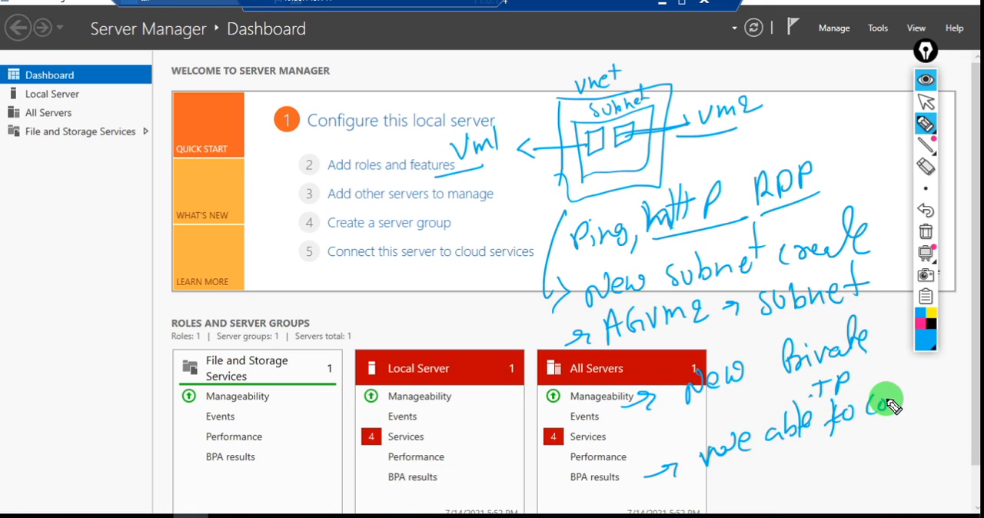
{"action": "left_click_drag", "start_coordinate": [944, 400], "coordinate": [951, 390]}
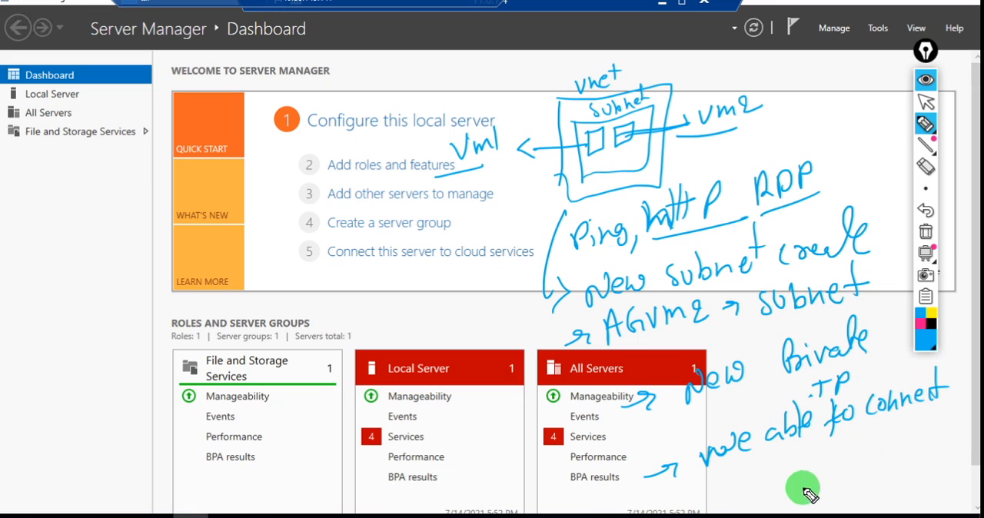
{"action": "mouse_move", "coordinate": [809, 487]}
{"action": "left_mouse_down"}
{"action": "mouse_move", "coordinate": [796, 479]}
{"action": "mouse_move", "coordinate": [879, 439]}
{"action": "mouse_move", "coordinate": [911, 437]}
{"action": "left_mouse_up"}
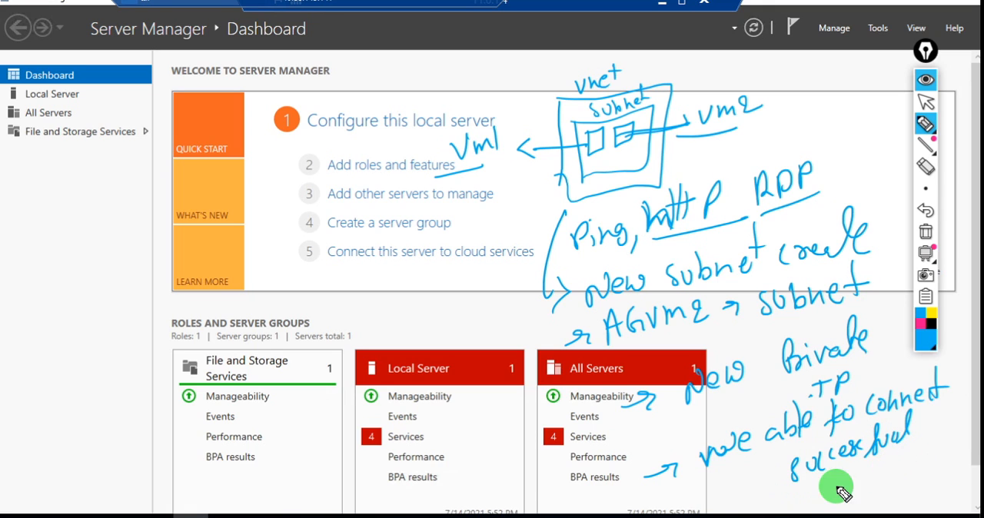
{"action": "left_click_drag", "start_coordinate": [836, 492], "coordinate": [894, 474]}
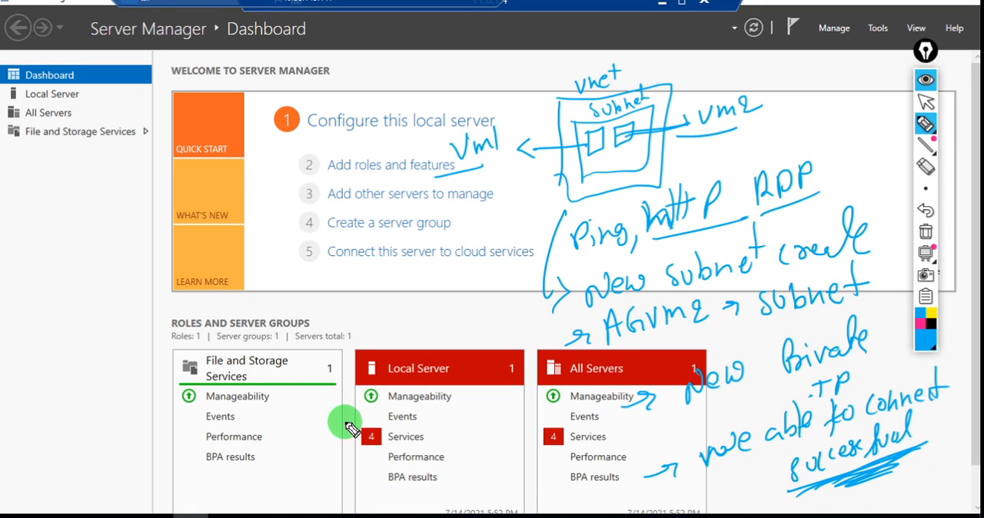
Handwrite "Subc" and "like" in the blank area beside the Server Manager dashboard and underline both words
{"action": "mouse_move", "coordinate": [64, 277]}
{"action": "left_mouse_down"}
{"action": "mouse_move", "coordinate": [79, 299]}
{"action": "mouse_move", "coordinate": [77, 259]}
{"action": "mouse_move", "coordinate": [99, 277]}
{"action": "mouse_move", "coordinate": [113, 269]}
{"action": "left_mouse_up"}
{"action": "left_click_drag", "start_coordinate": [71, 313], "coordinate": [149, 259]}
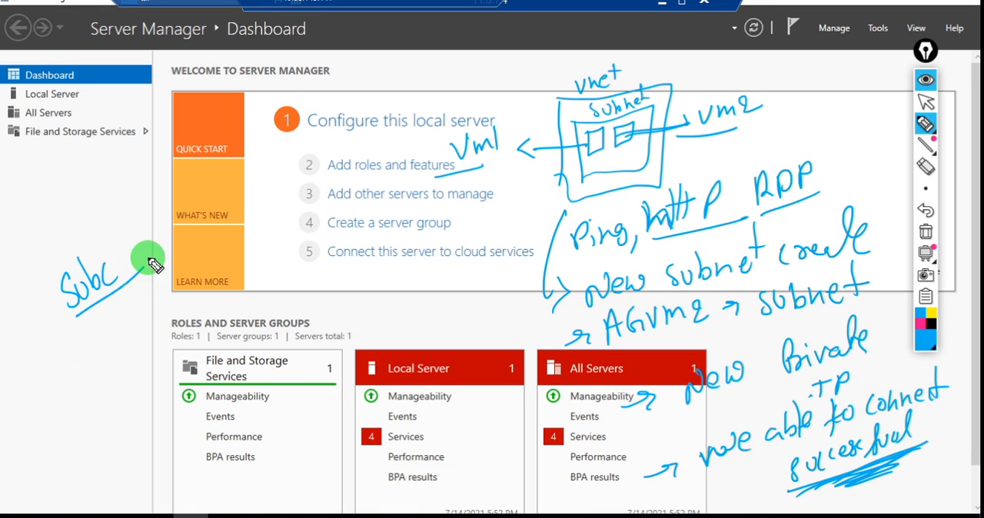
{"action": "mouse_move", "coordinate": [108, 344]}
{"action": "left_mouse_down"}
{"action": "mouse_move", "coordinate": [95, 334]}
{"action": "mouse_move", "coordinate": [154, 321]}
{"action": "mouse_move", "coordinate": [136, 299]}
{"action": "mouse_move", "coordinate": [146, 358]}
{"action": "left_mouse_up"}
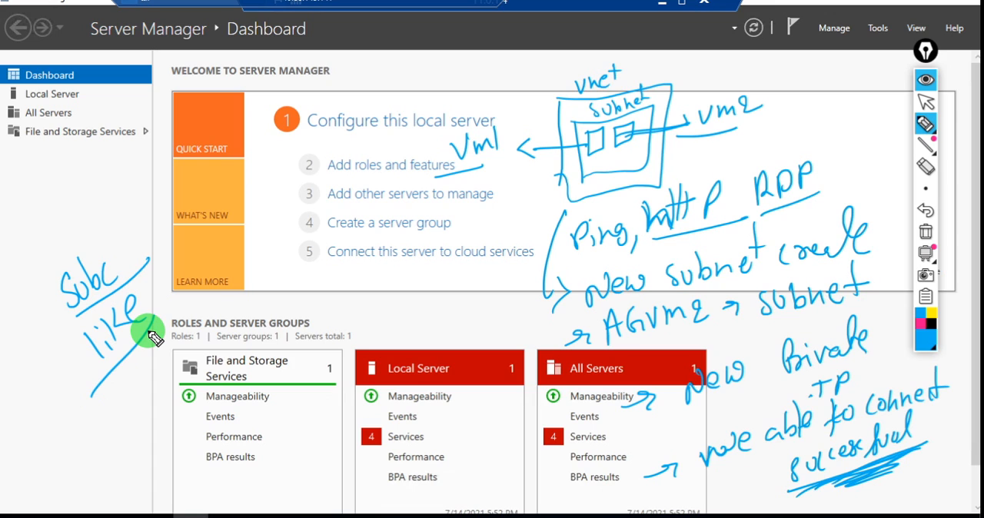